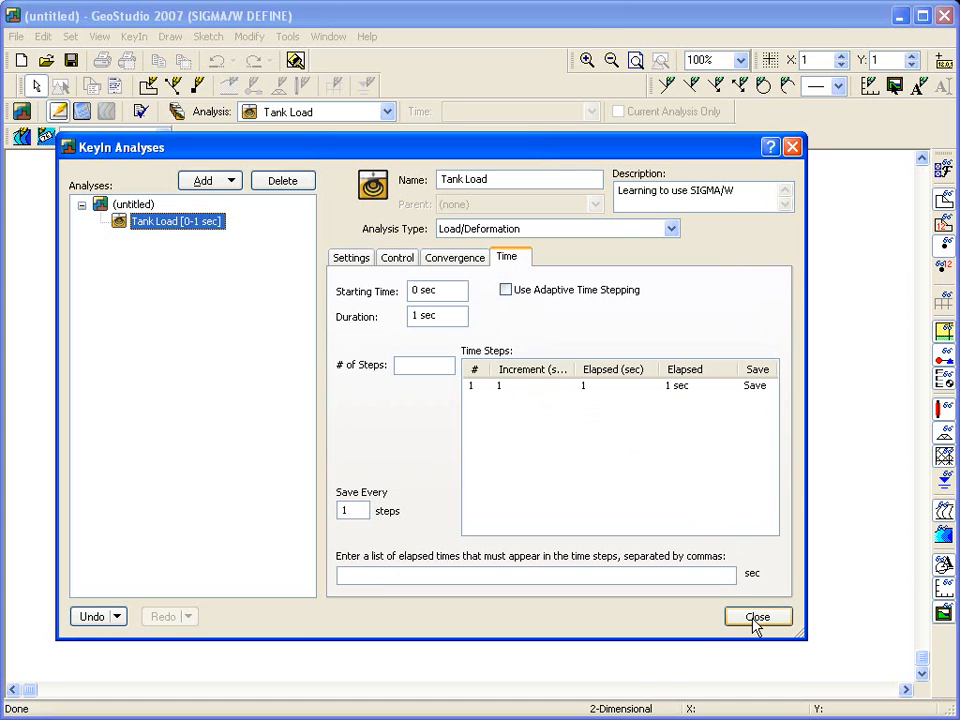
- Close the analyses dialog and switch each toolbar off and back on in the Toolbars settings
{"action": "left_click", "coordinate": [757, 620]}
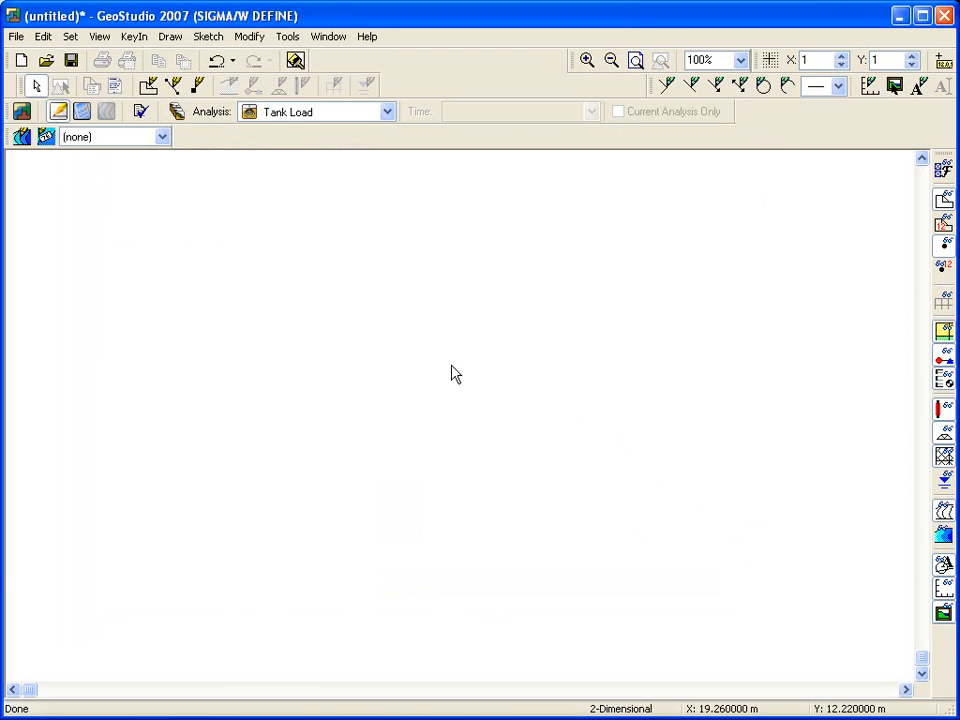
{"action": "left_click", "coordinate": [100, 38]}
{"action": "left_click", "coordinate": [116, 134]}
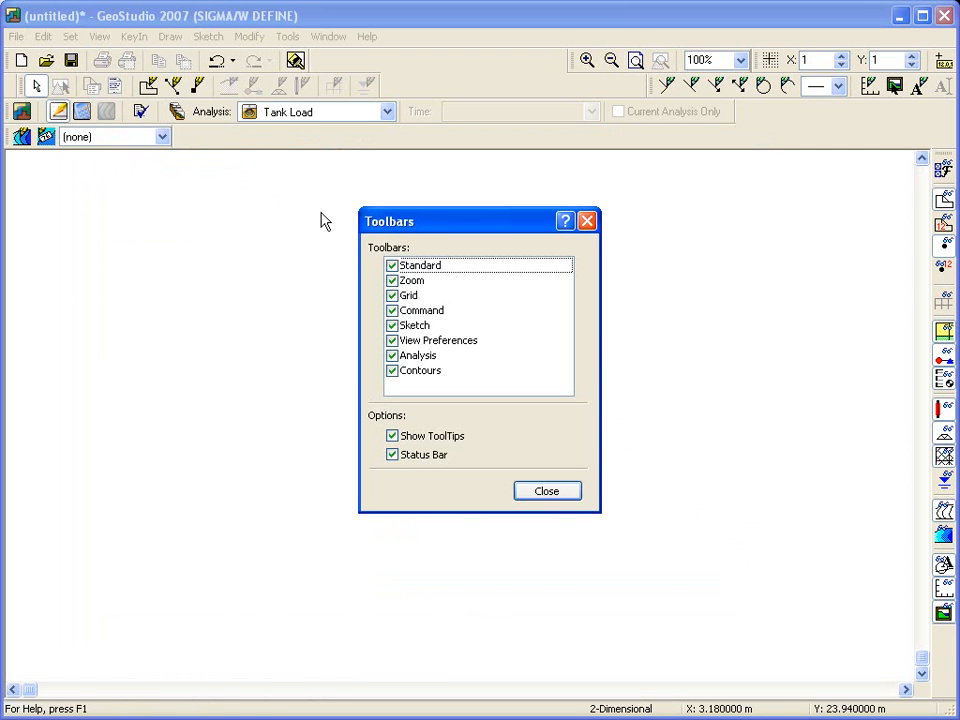
{"action": "left_click", "coordinate": [391, 268]}
{"action": "left_click", "coordinate": [391, 281]}
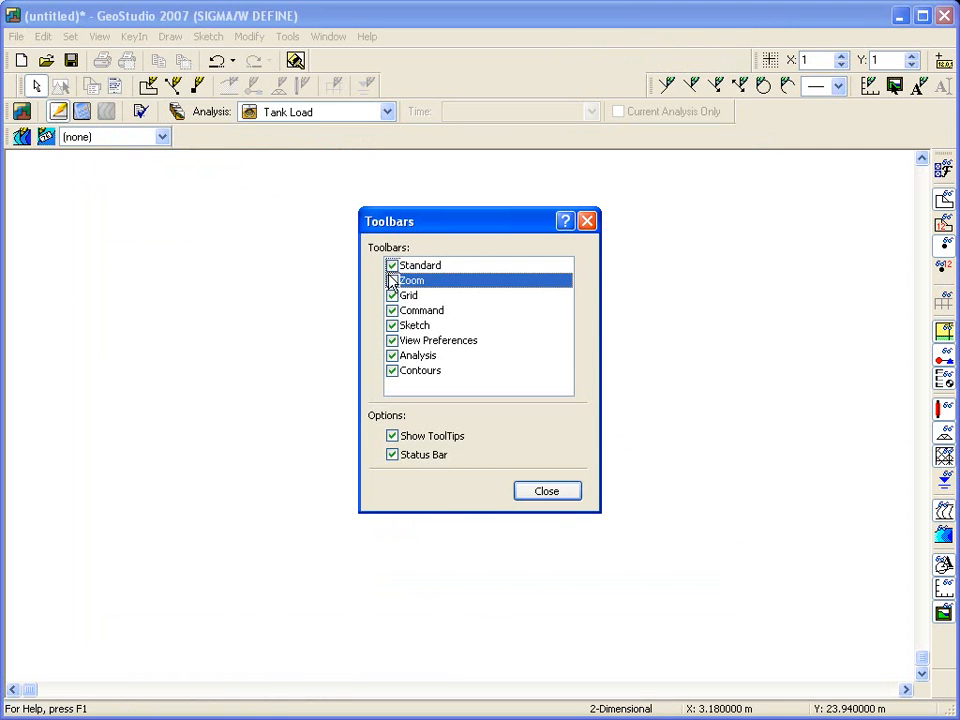
{"action": "left_click", "coordinate": [392, 295]}
{"action": "left_click", "coordinate": [392, 295]}
{"action": "left_click", "coordinate": [392, 310]}
{"action": "left_click", "coordinate": [392, 310]}
{"action": "left_click", "coordinate": [392, 325]}
{"action": "left_click", "coordinate": [392, 325]}
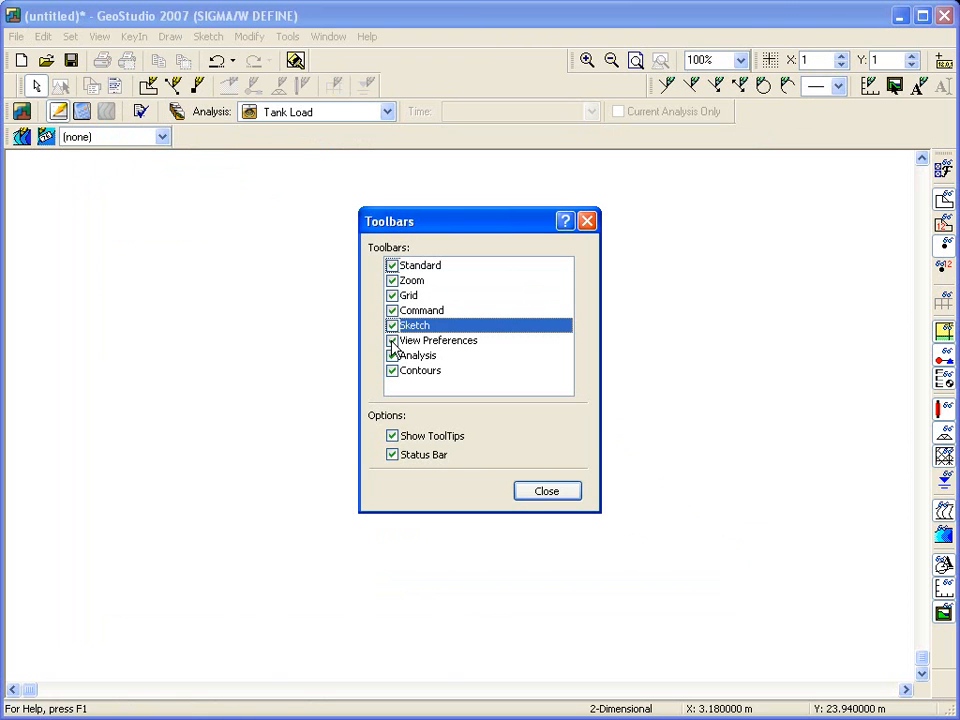
{"action": "left_click", "coordinate": [392, 340]}
{"action": "left_click", "coordinate": [392, 340]}
{"action": "left_click", "coordinate": [392, 355]}
{"action": "left_click", "coordinate": [392, 355]}
{"action": "left_click", "coordinate": [392, 370]}
{"action": "left_click", "coordinate": [392, 370]}
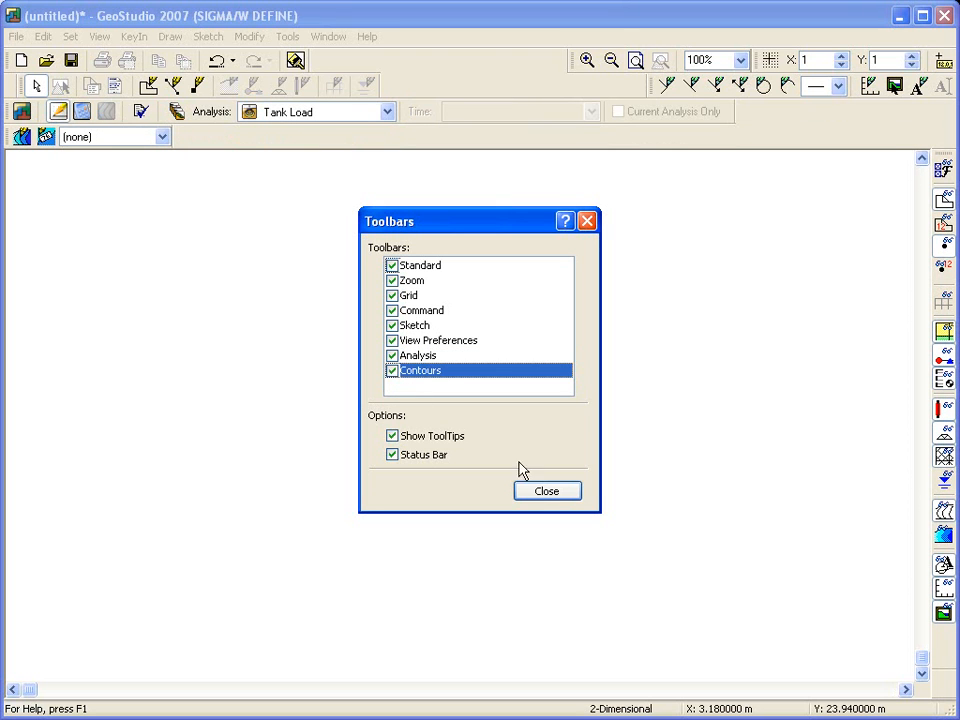
{"action": "left_click", "coordinate": [548, 491]}
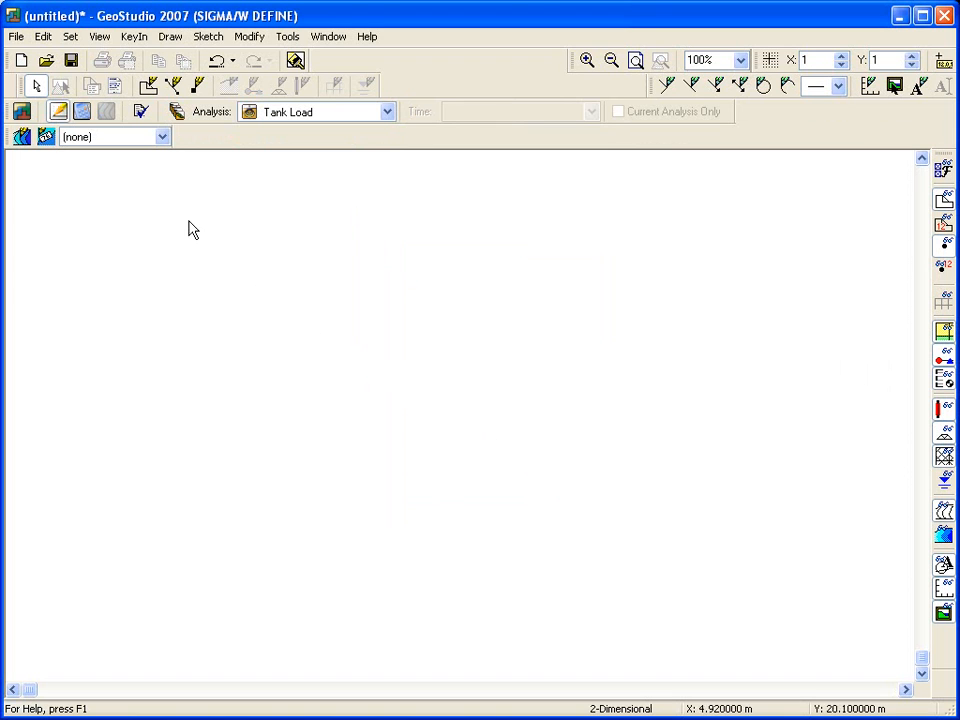
- Switch the page units to millimetres and edit the working area width and height
{"action": "left_click", "coordinate": [72, 37]}
{"action": "left_click", "coordinate": [86, 57]}
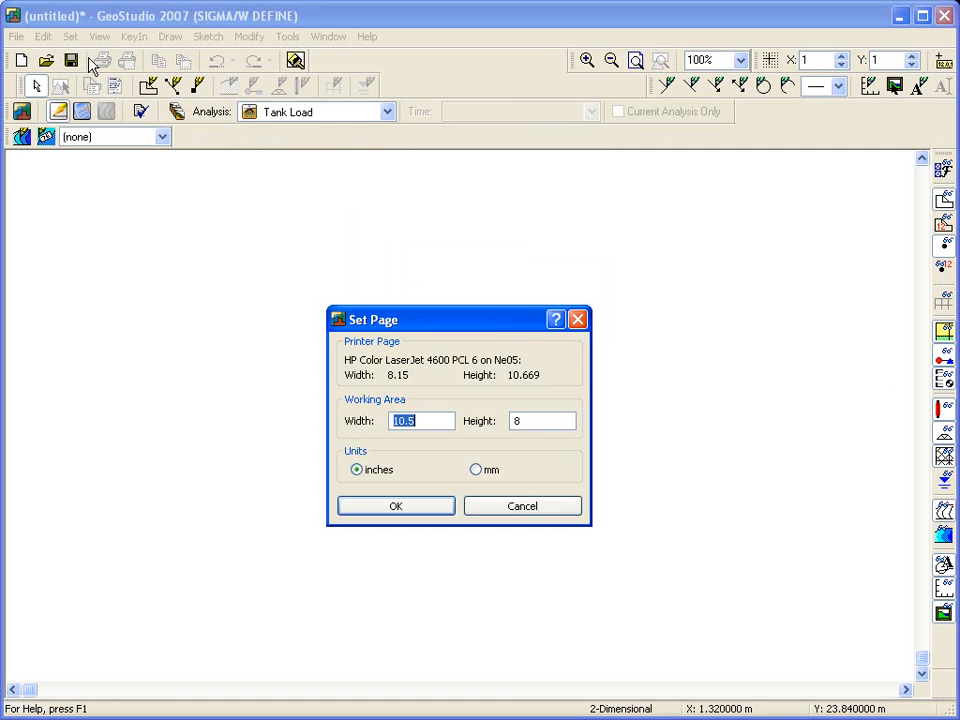
{"action": "left_click", "coordinate": [476, 469]}
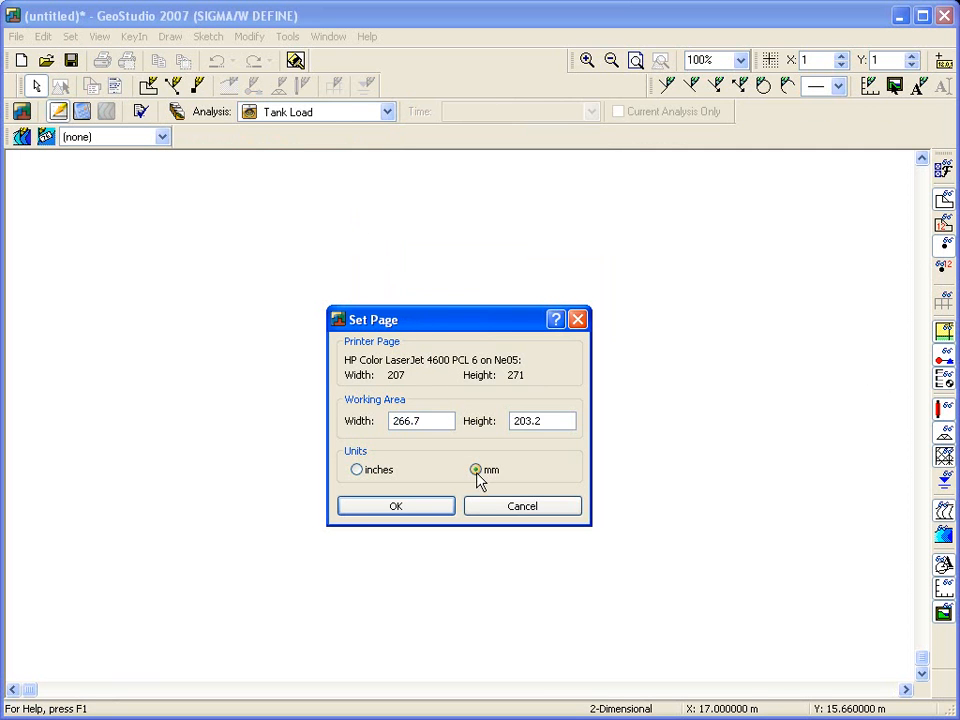
{"action": "left_click_drag", "start_coordinate": [408, 421], "coordinate": [437, 421]}
{"action": "left_click_drag", "start_coordinate": [527, 421], "coordinate": [542, 421]}
{"action": "type", "text": "00"}
{"action": "left_click", "coordinate": [411, 509]}
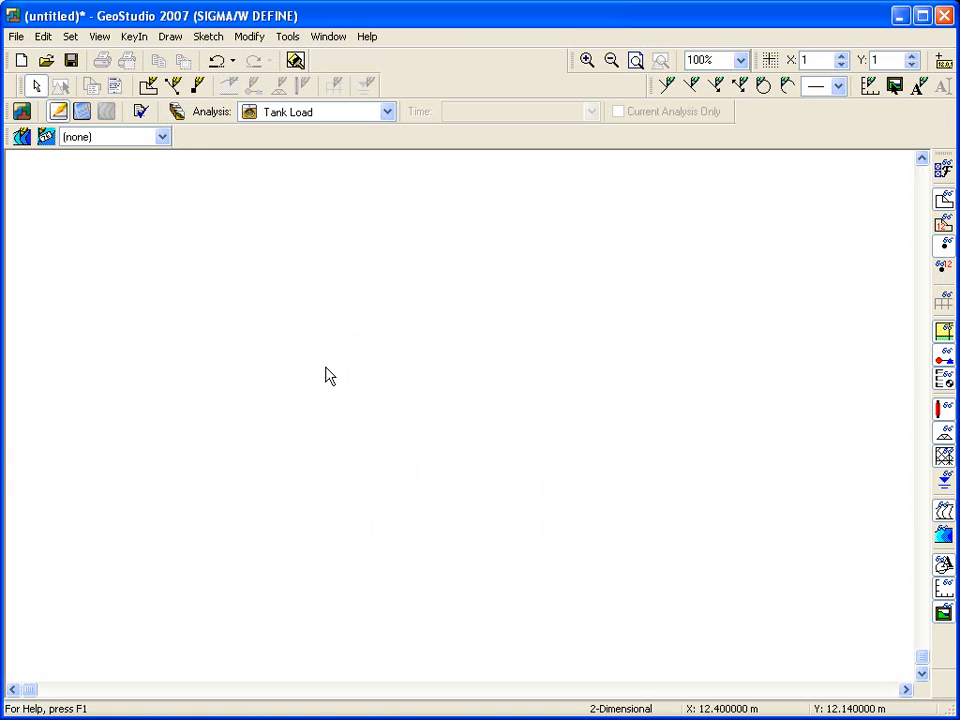
- Disable automatic extents and set the problem extents to minimum x -8, y -8 and maximum x 40, y 30
{"action": "left_click", "coordinate": [70, 36]}
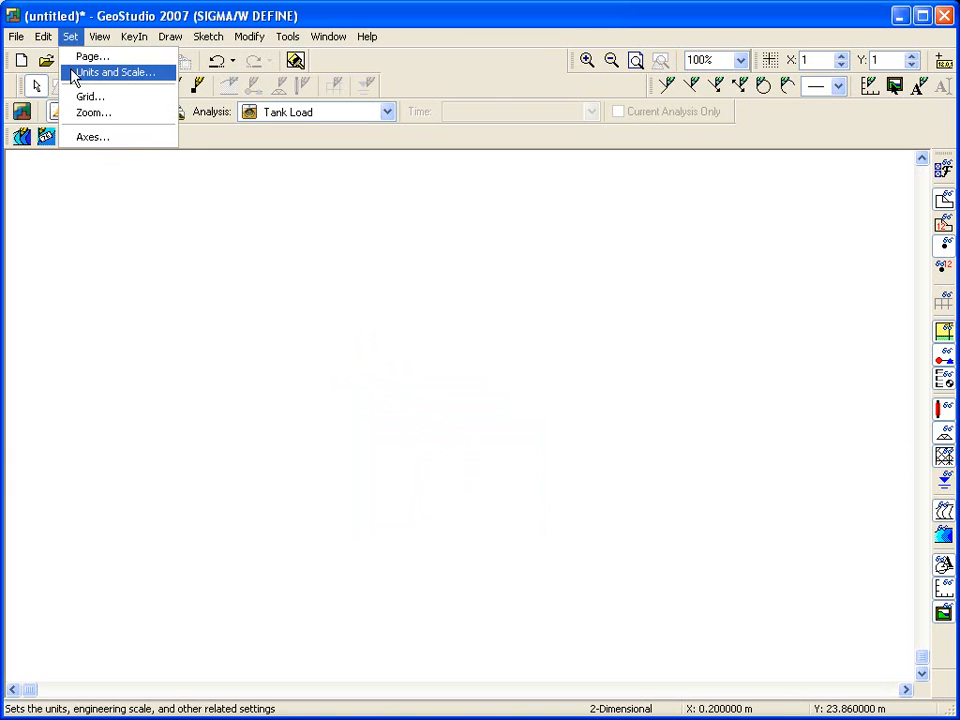
{"action": "left_click", "coordinate": [73, 73]}
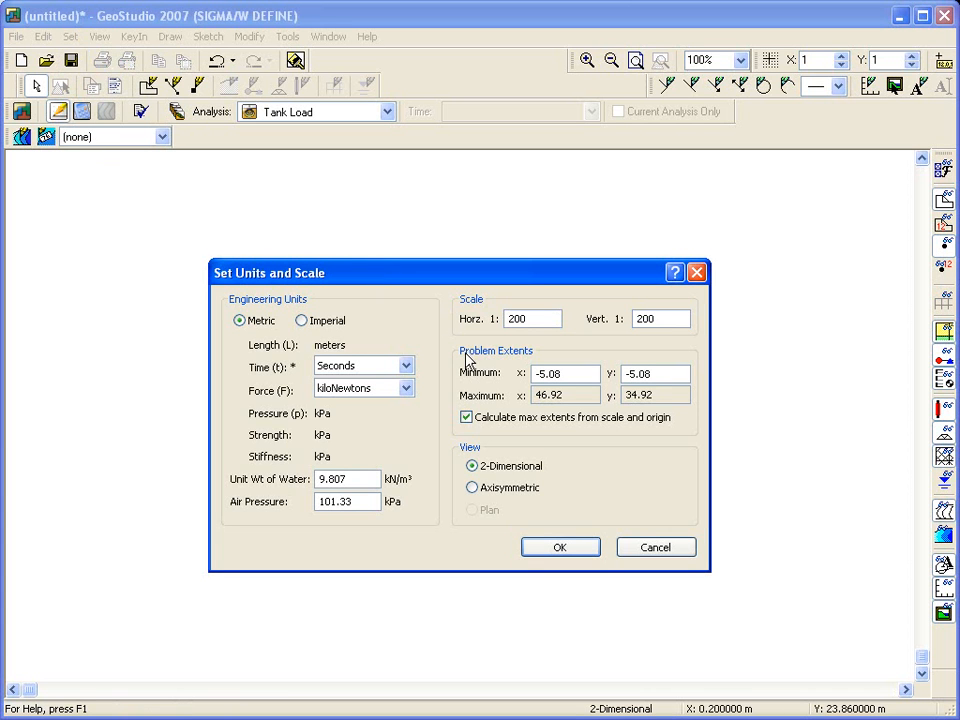
{"action": "left_click", "coordinate": [467, 418]}
{"action": "left_click_drag", "start_coordinate": [536, 375], "coordinate": [660, 374]}
{"action": "type", "text": "-8-8"}
{"action": "left_click_drag", "start_coordinate": [568, 394], "coordinate": [519, 395]}
{"action": "type", "text": "40"}
{"action": "left_click_drag", "start_coordinate": [684, 395], "coordinate": [591, 398]}
{"action": "type", "text": "30"}
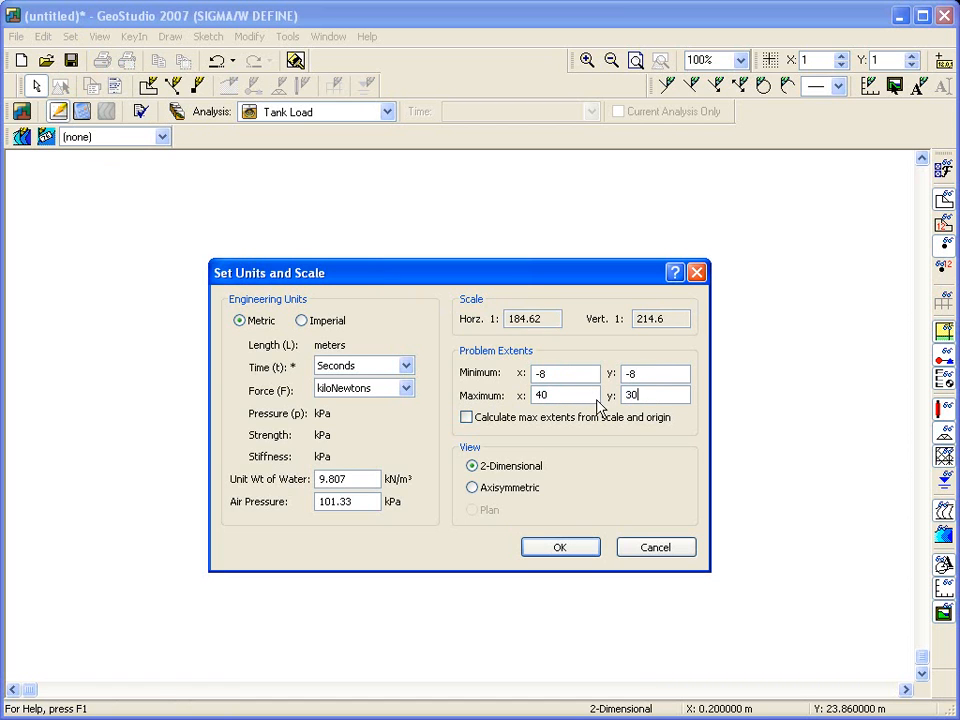
{"action": "left_click", "coordinate": [573, 395]}
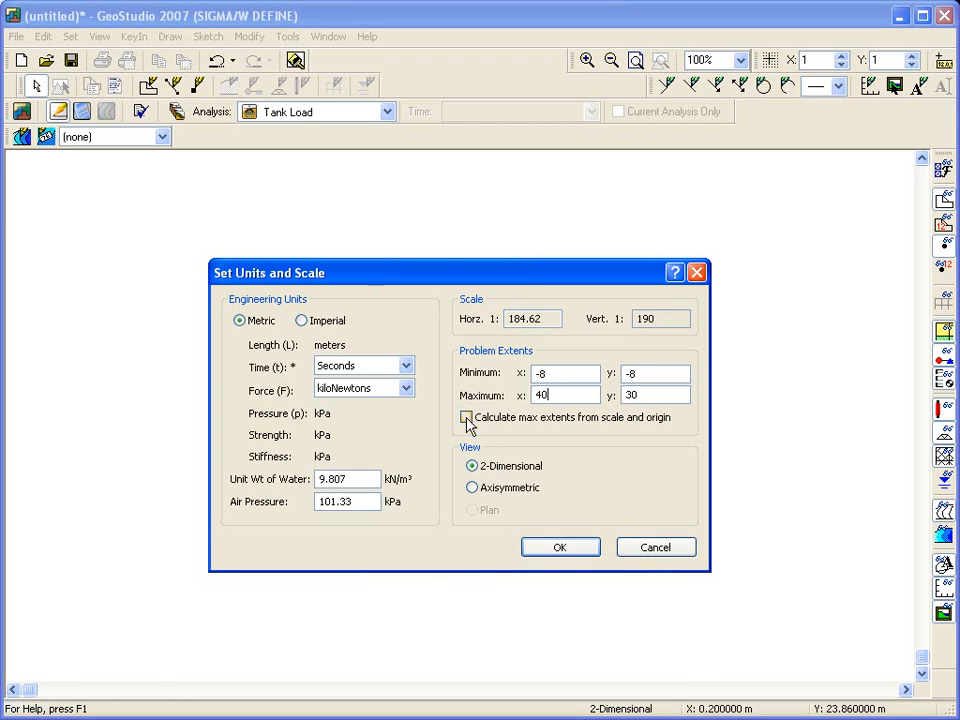
- Re-enable extents calculated from scale, set horizontal and vertical scales to 1:200, and apply the Axisymmetric view
{"action": "left_click", "coordinate": [466, 418]}
{"action": "left_click_drag", "start_coordinate": [549, 318], "coordinate": [463, 321]}
{"action": "type", "text": "200"}
{"action": "double_click", "coordinate": [664, 319]}
{"action": "type", "text": "200"}
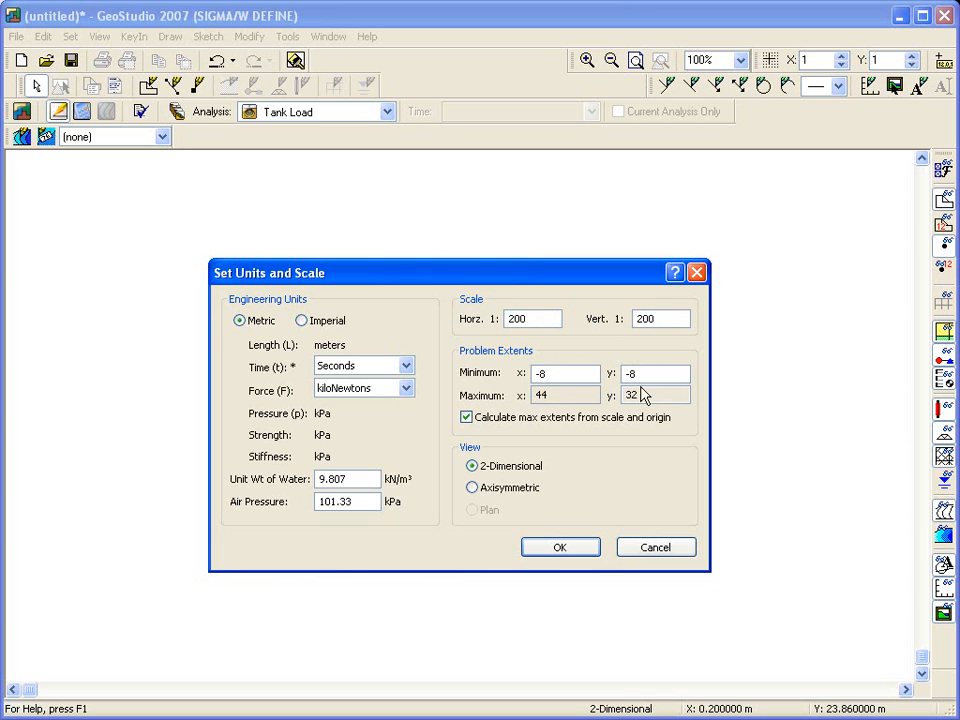
{"action": "left_click", "coordinate": [474, 489]}
{"action": "left_click", "coordinate": [561, 550]}
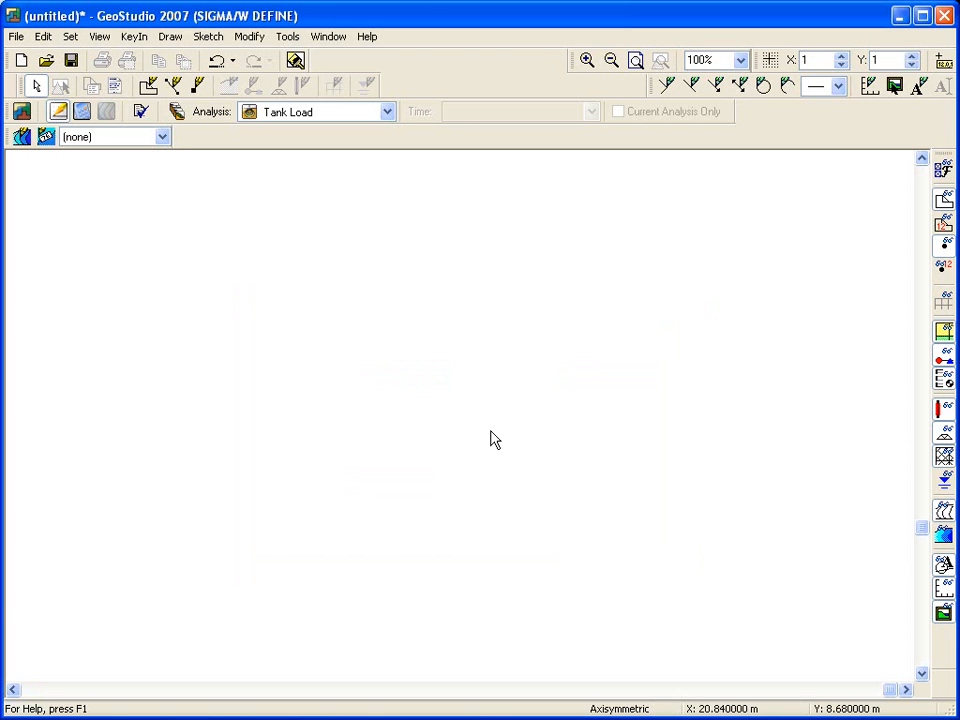
- Turn on grid display and snapping to the grid
{"action": "left_click", "coordinate": [72, 38]}
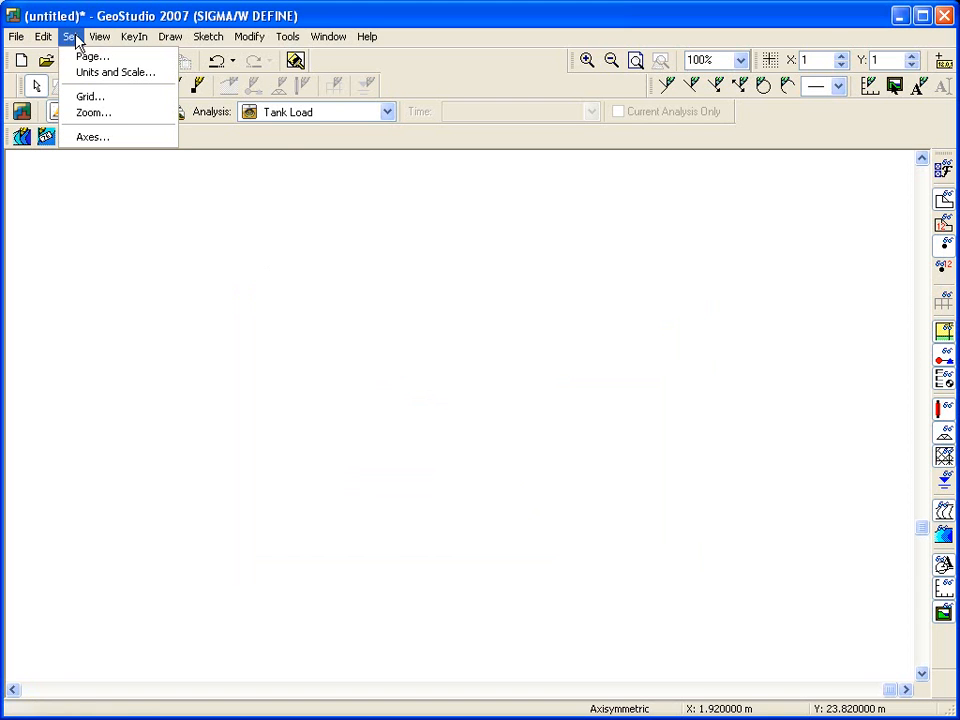
{"action": "left_click", "coordinate": [86, 96]}
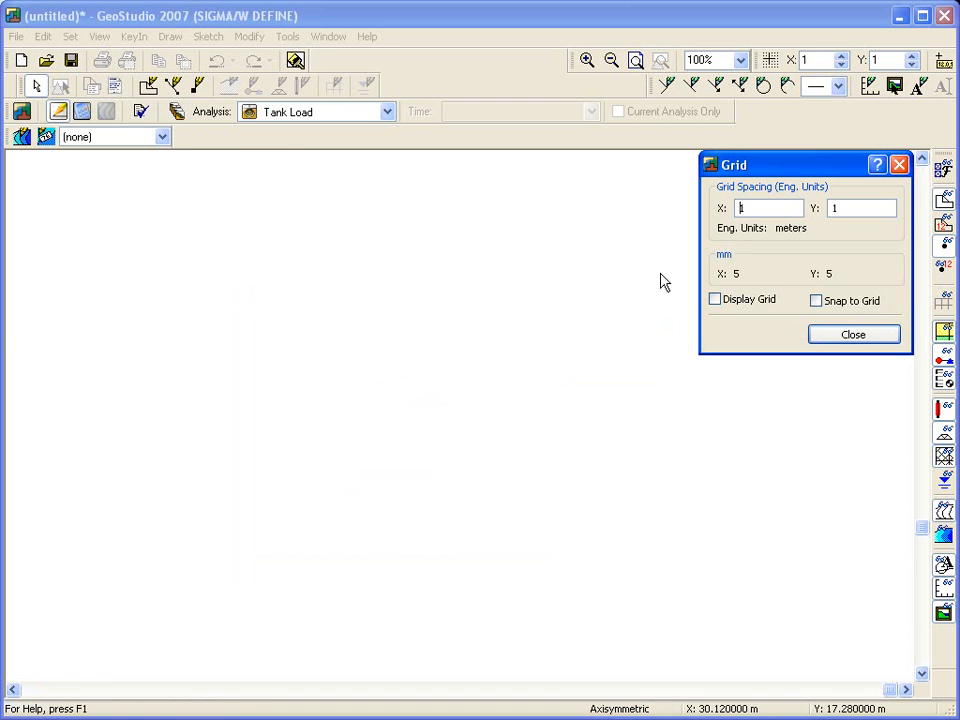
{"action": "left_click", "coordinate": [715, 299]}
{"action": "left_click", "coordinate": [816, 300]}
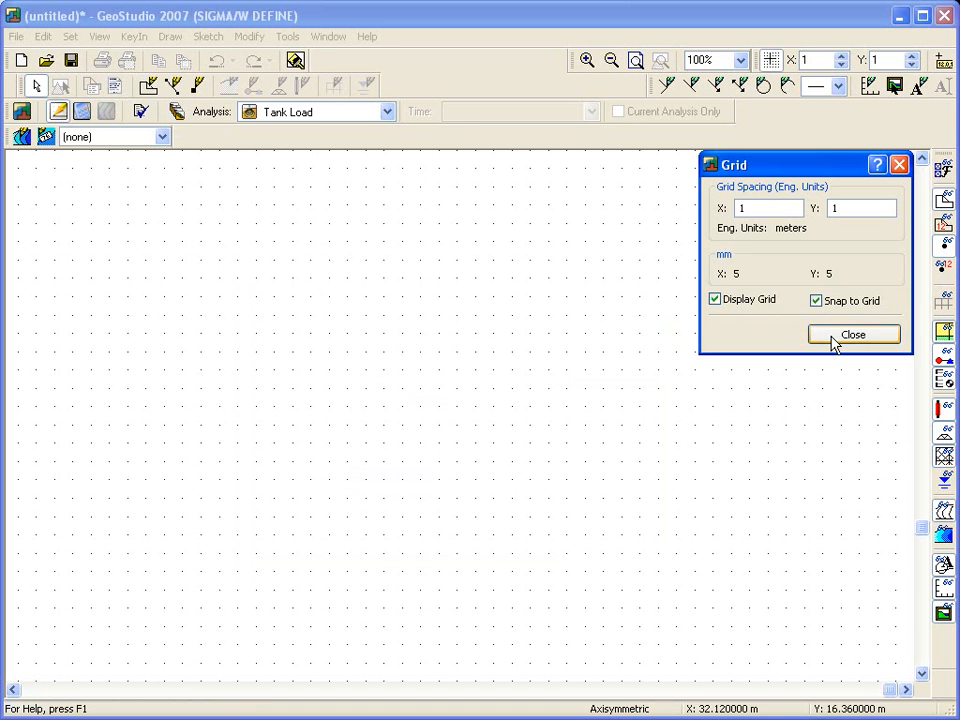
{"action": "left_click", "coordinate": [852, 335]}
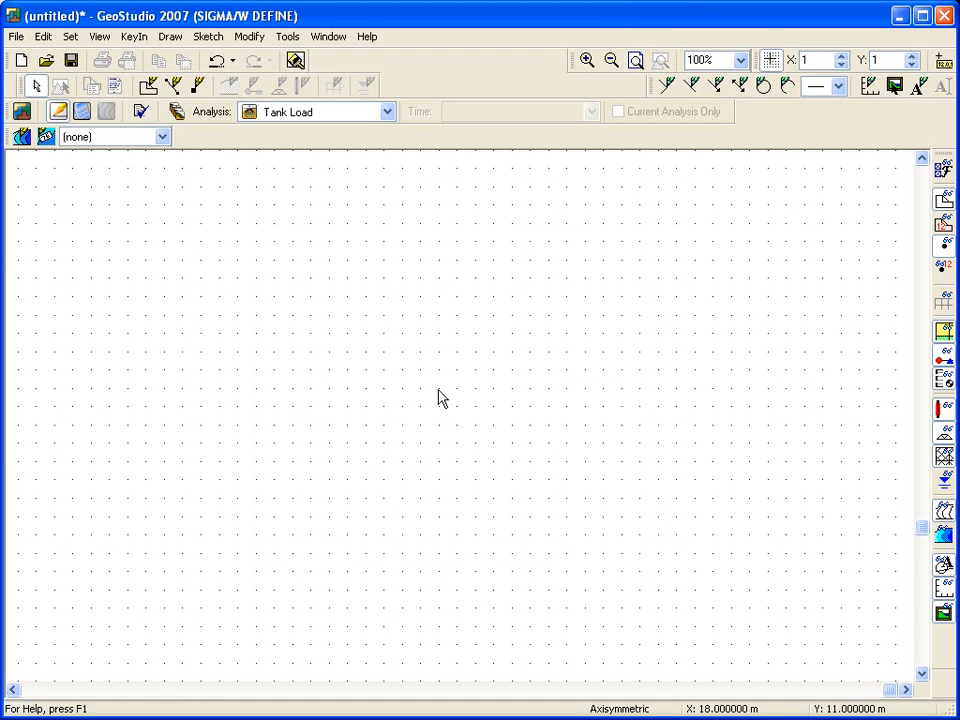
- Save the file as SIGMA Tutorial
{"action": "left_click", "coordinate": [13, 37]}
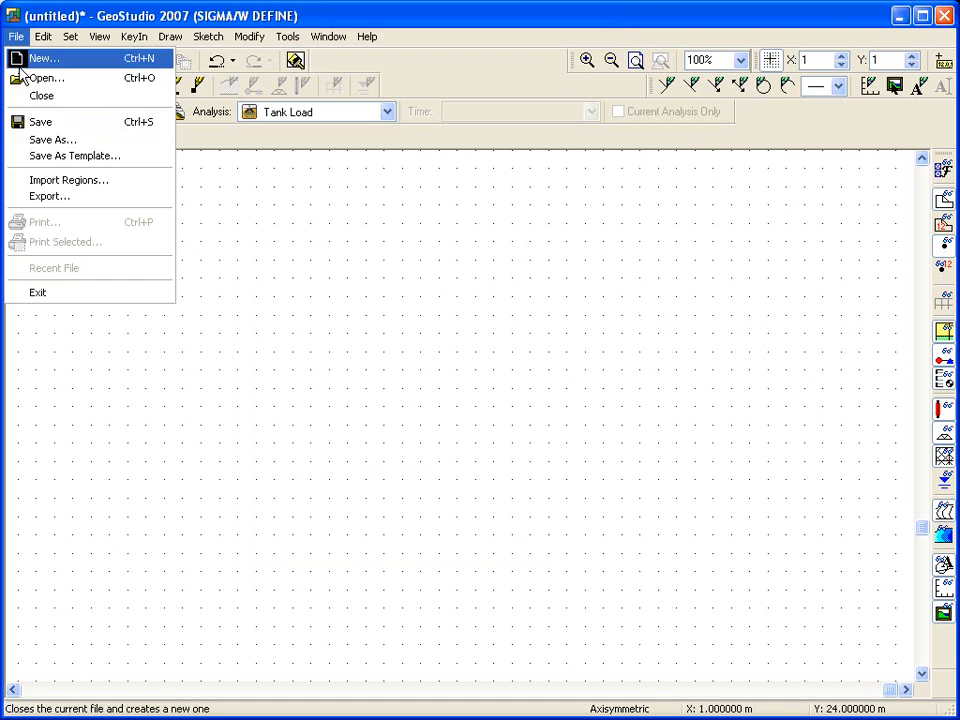
{"action": "left_click", "coordinate": [30, 140]}
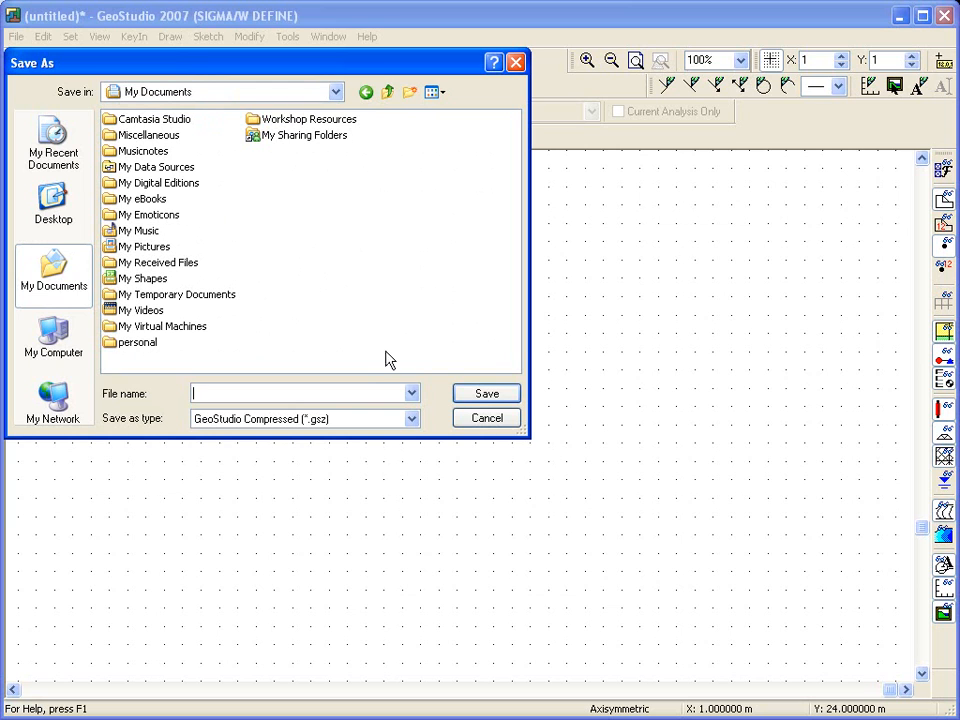
{"action": "type", "text": "SIGMA Tutorial"}
{"action": "left_click", "coordinate": [503, 396]}
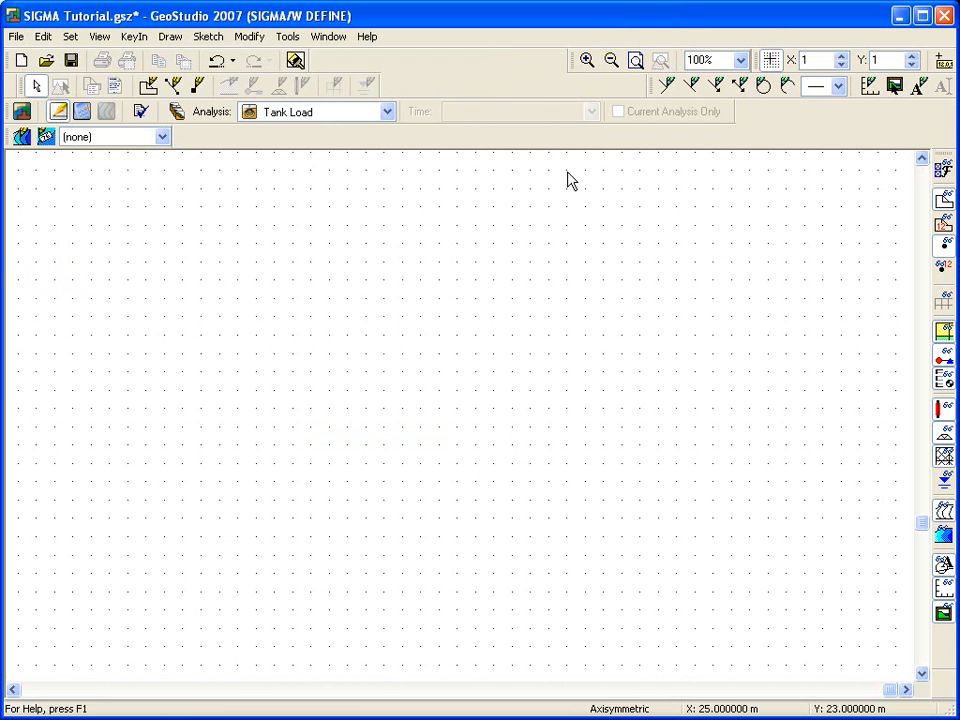
- Sketch axes titled Distance and Elevation spanning about -5 to 40 m horizontally and -2 to 26 m vertically
{"action": "left_click", "coordinate": [634, 60]}
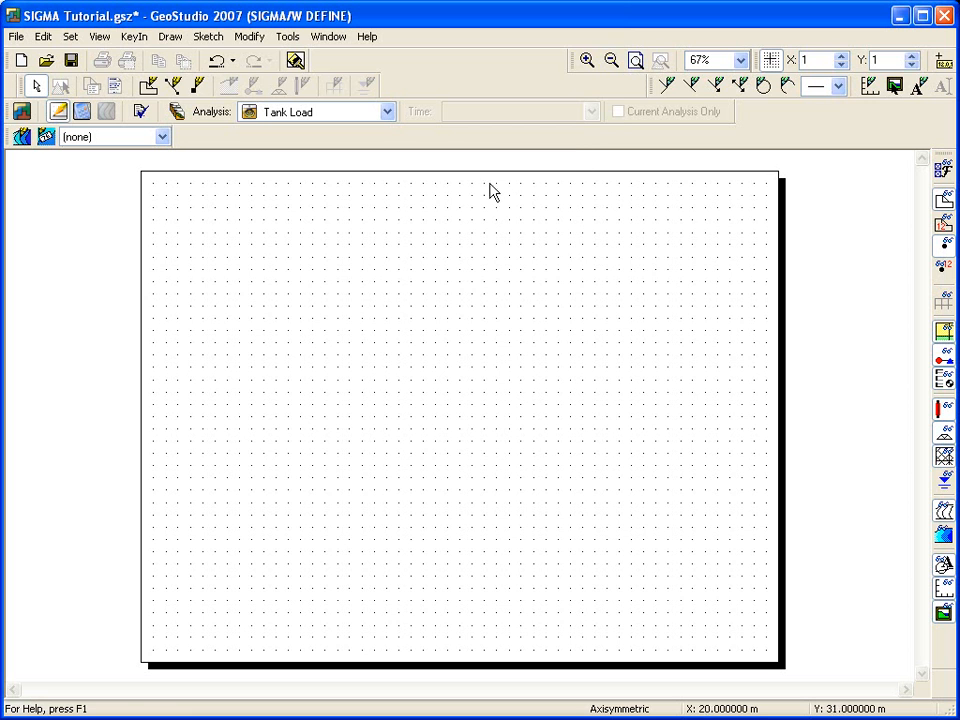
{"action": "left_click", "coordinate": [206, 40]}
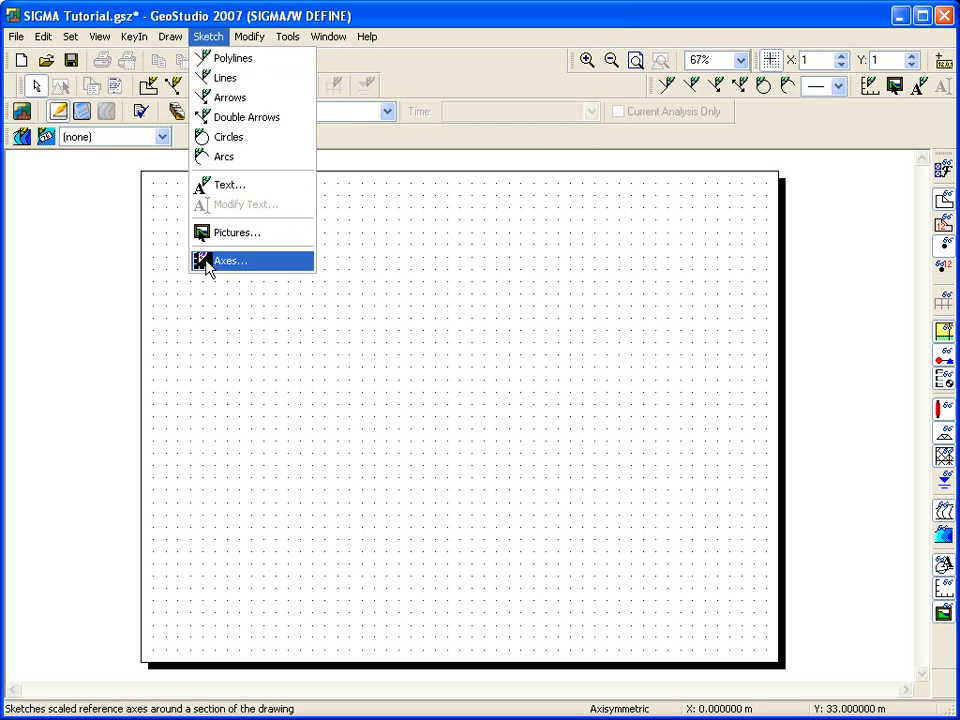
{"action": "left_click", "coordinate": [208, 261]}
{"action": "left_click", "coordinate": [382, 361]}
{"action": "left_click", "coordinate": [465, 382]}
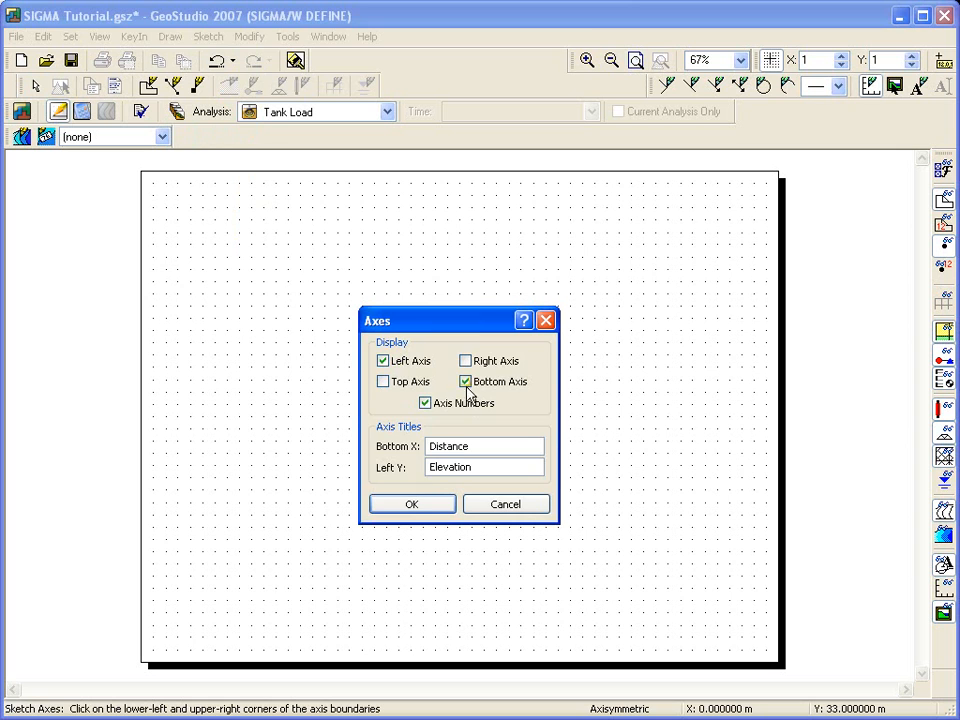
{"action": "left_click", "coordinate": [413, 506]}
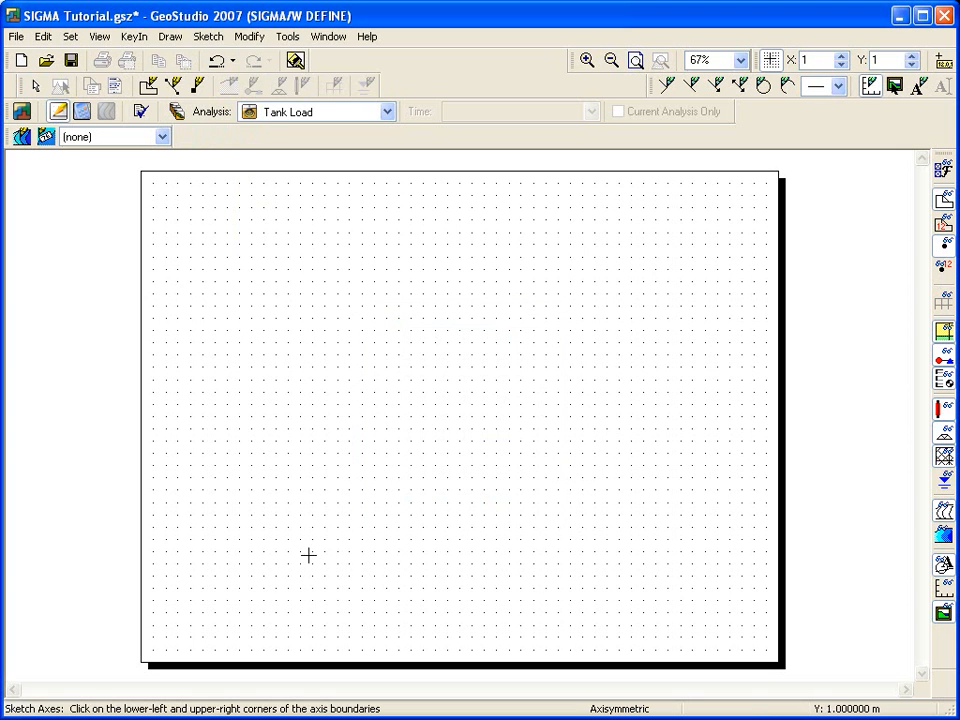
{"action": "left_click", "coordinate": [213, 587]}
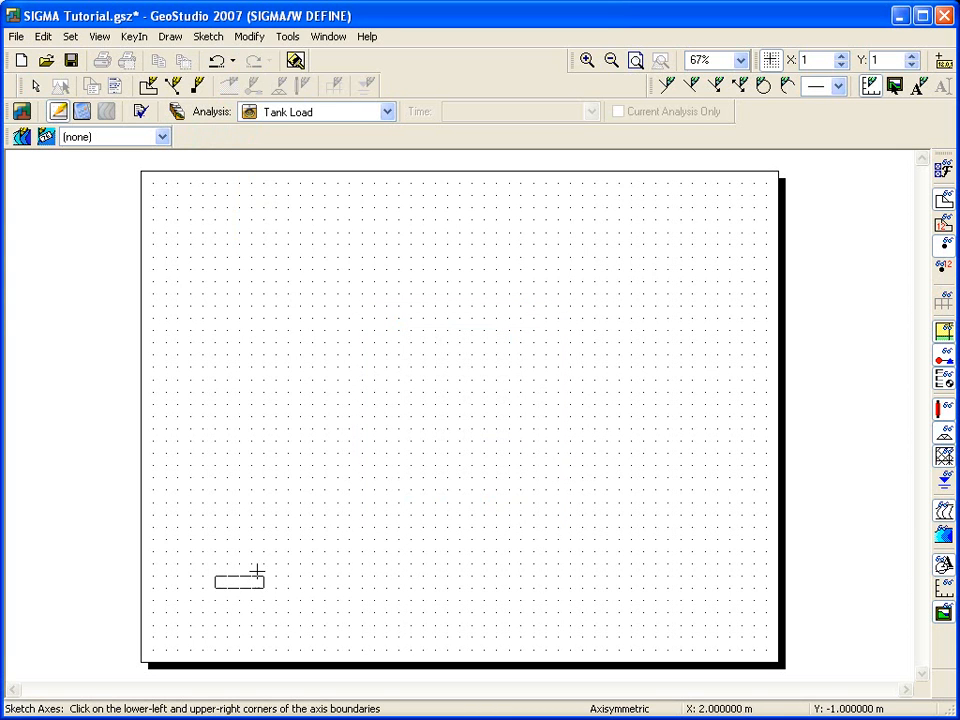
{"action": "left_click", "coordinate": [730, 250]}
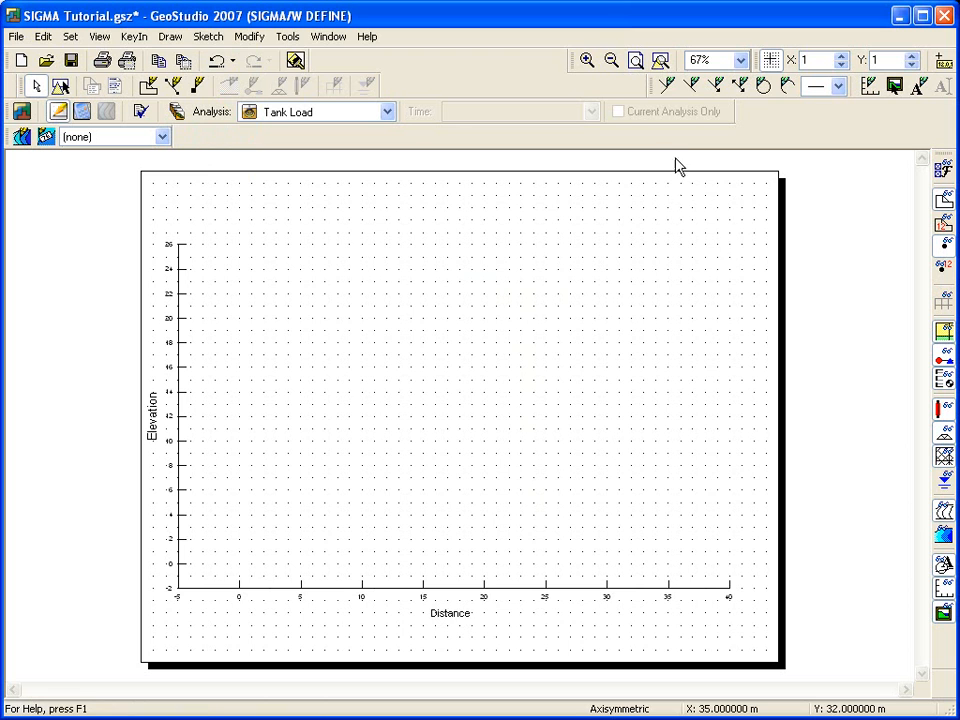
- Sketch a rectangular boundary from 0 to 38 m horizontally and 0 to 25 m in elevation
{"action": "left_click", "coordinate": [660, 61]}
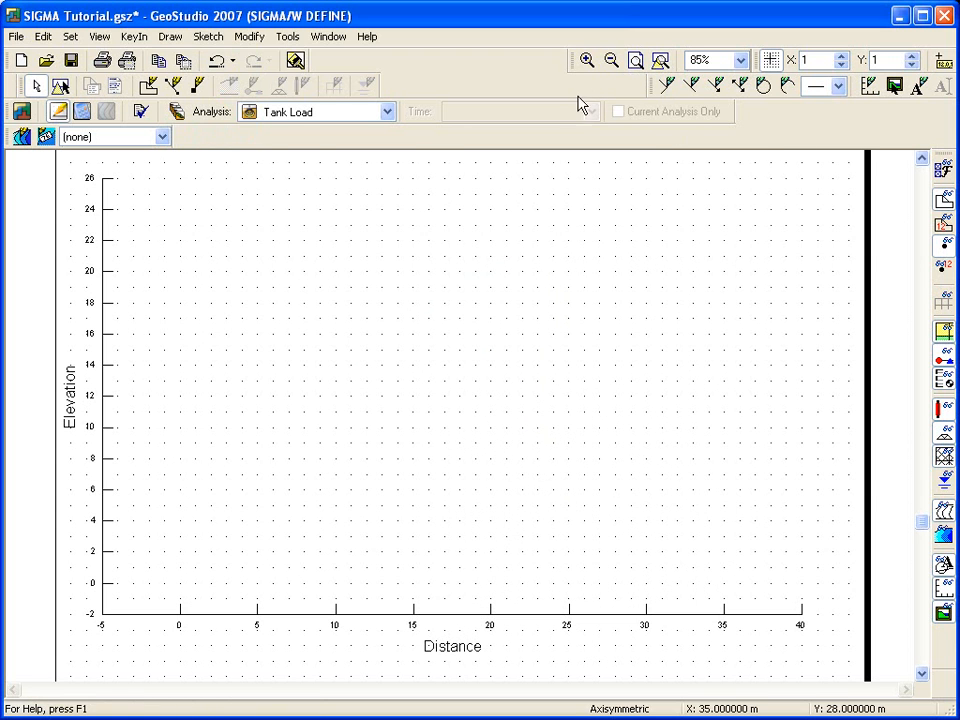
{"action": "left_click", "coordinate": [209, 36]}
{"action": "left_click", "coordinate": [216, 77]}
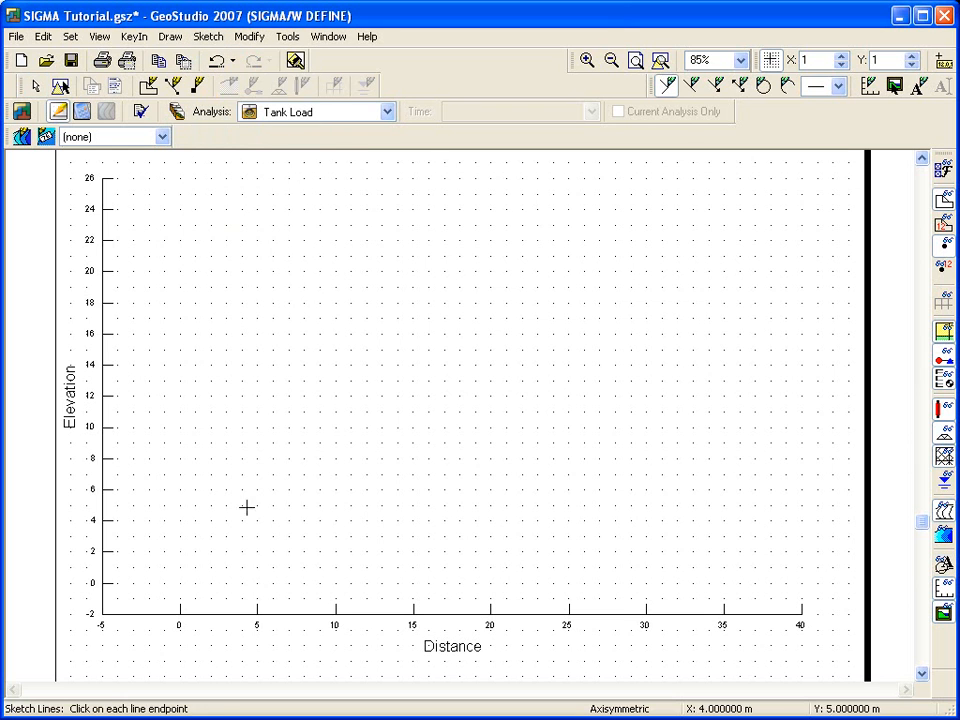
{"action": "left_click", "coordinate": [180, 583]}
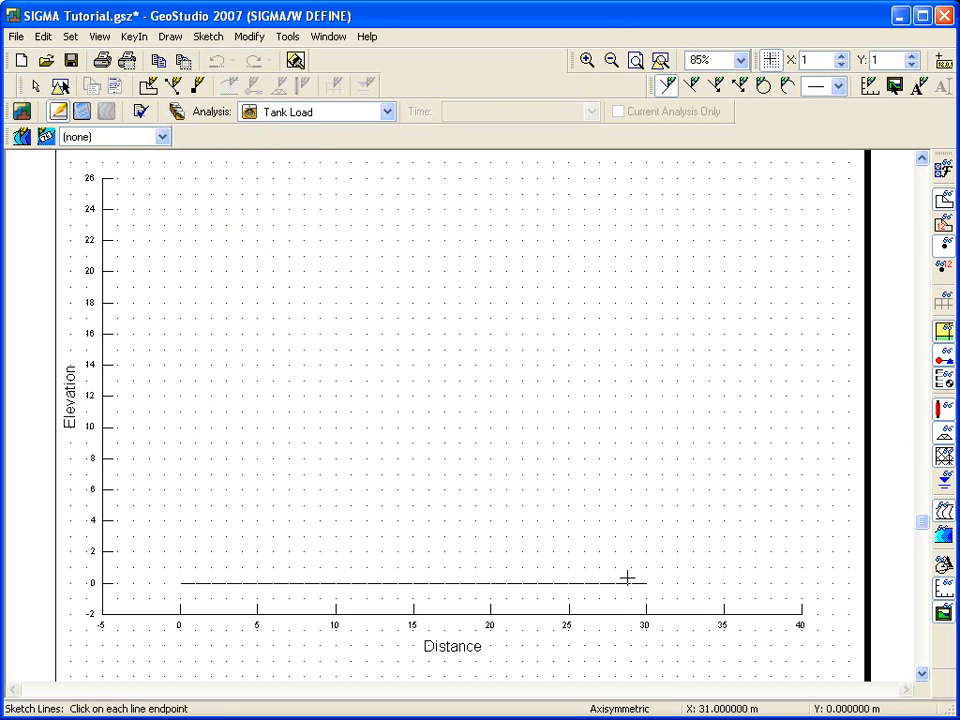
{"action": "left_click", "coordinate": [770, 583]}
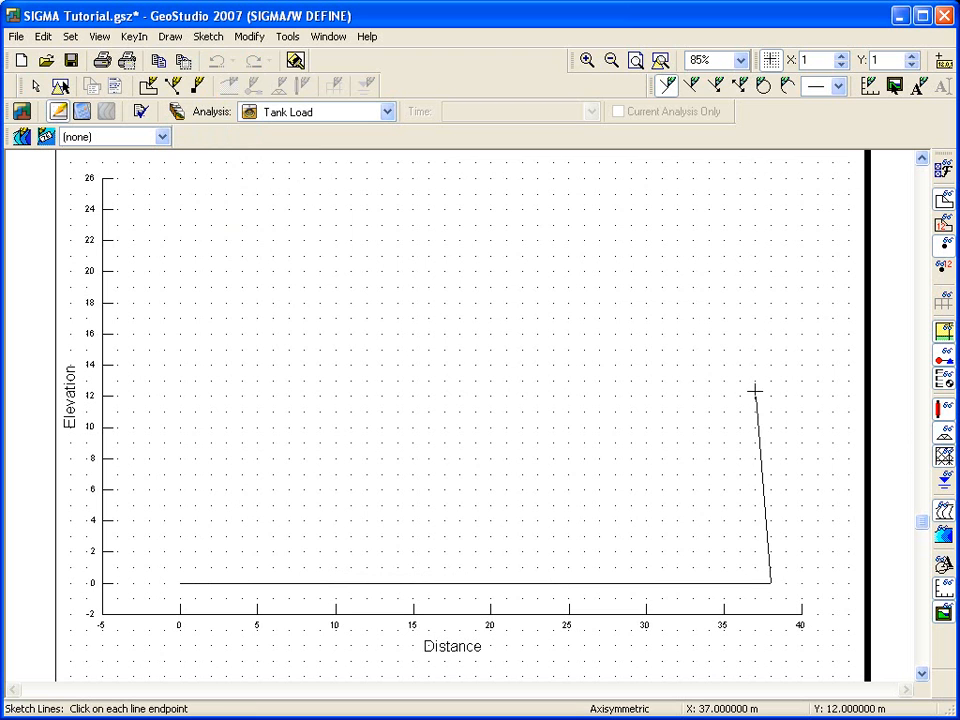
{"action": "left_click", "coordinate": [770, 193]}
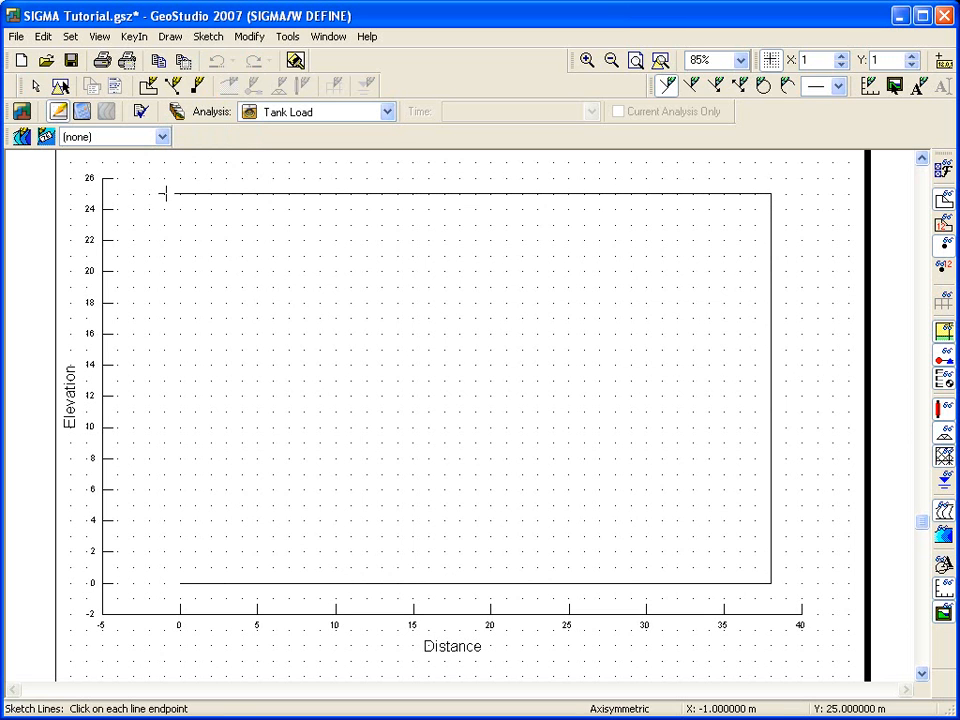
{"action": "left_click", "coordinate": [177, 193]}
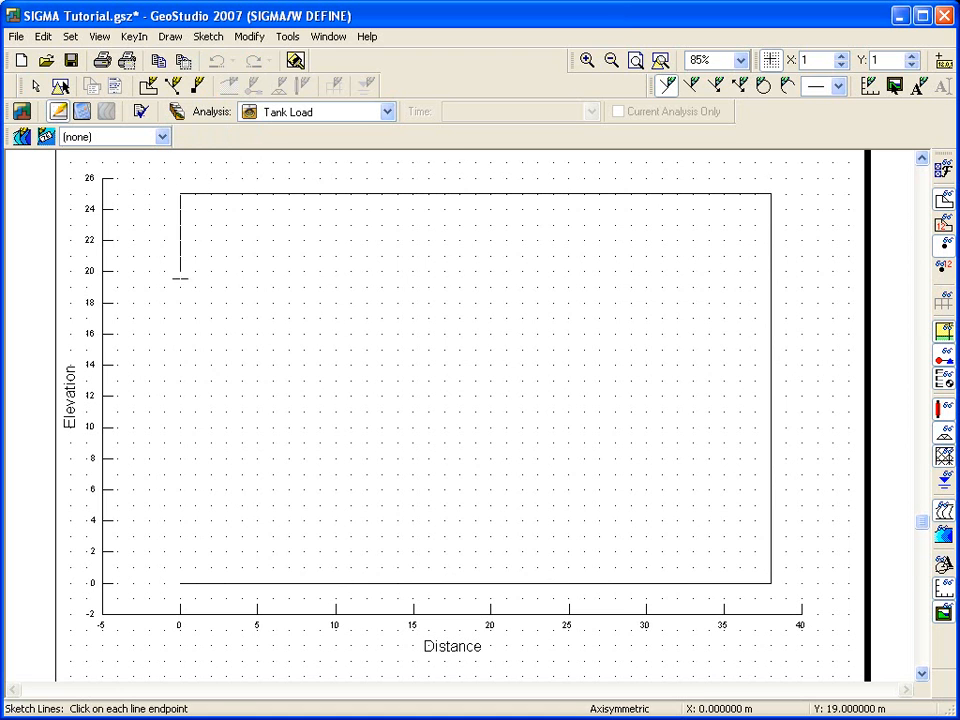
{"action": "left_click", "coordinate": [180, 583]}
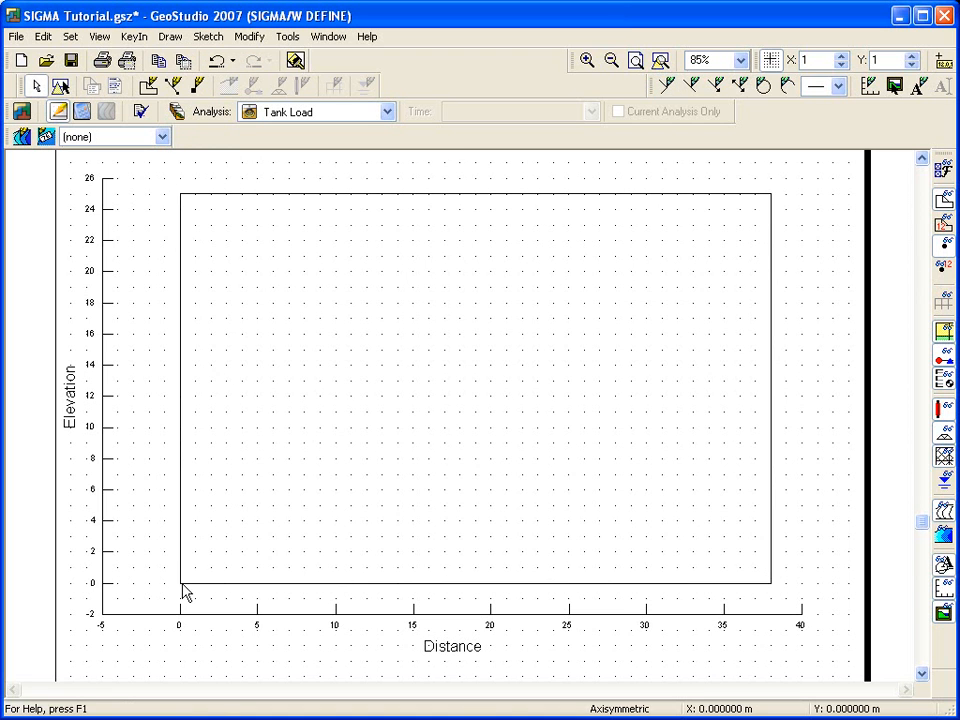
- Sketch a horizontal line across the boundary at elevation 20 m from 0 to 38 m
{"action": "left_click", "coordinate": [207, 38]}
{"action": "left_click", "coordinate": [225, 78]}
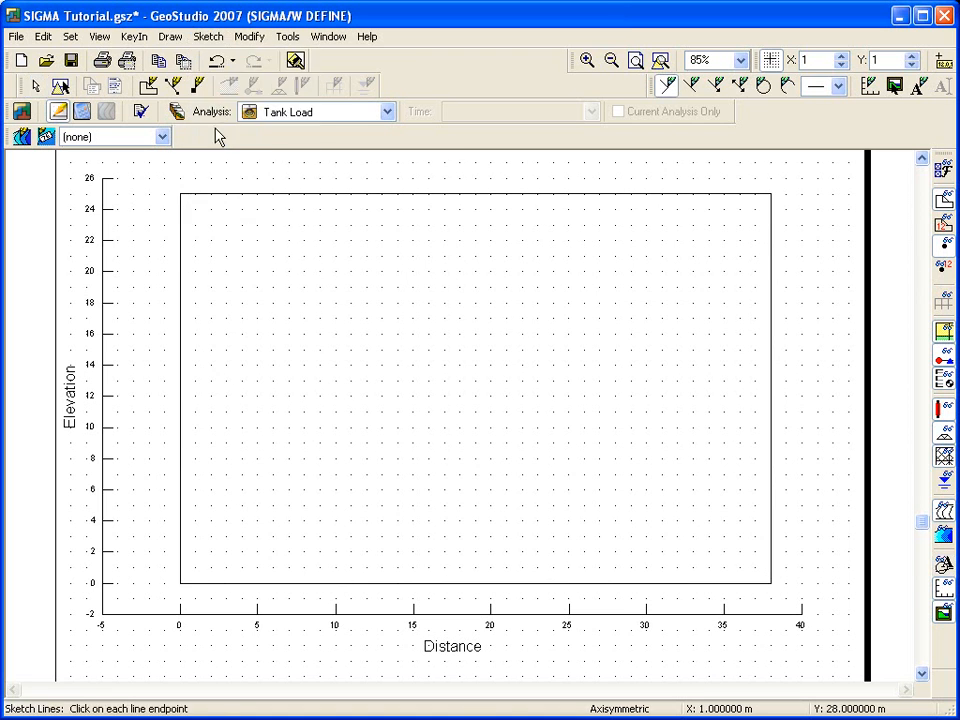
{"action": "left_click", "coordinate": [180, 270]}
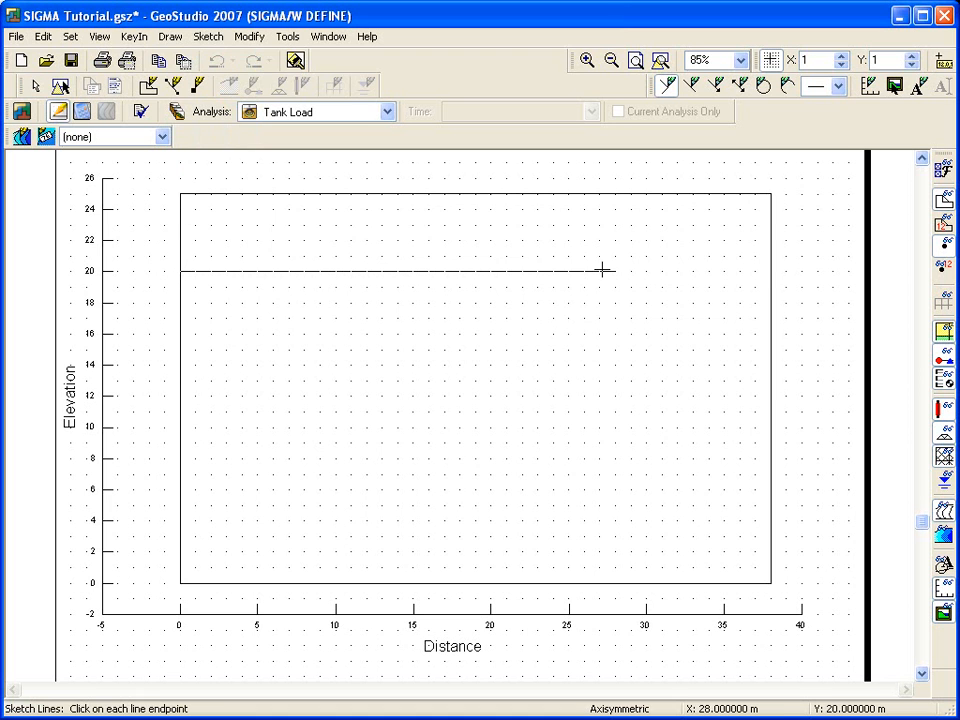
{"action": "left_click", "coordinate": [770, 270]}
{"action": "right_click", "coordinate": [770, 271]}
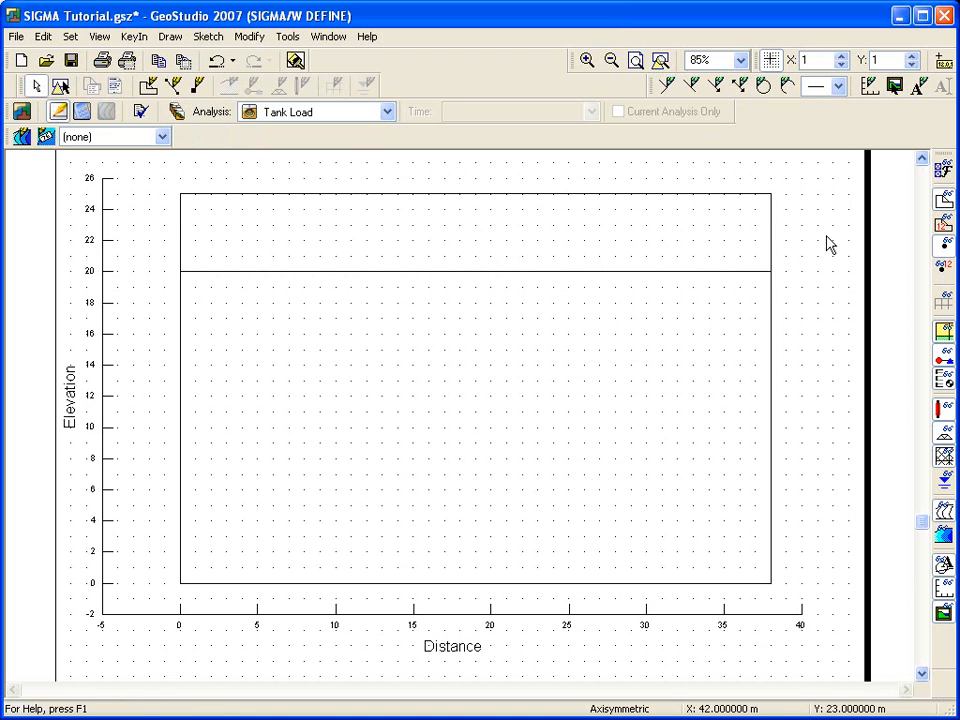
- Sketch a tank outline about 5 m wide and 4 m tall on the ground surface at the left edge
{"action": "left_click", "coordinate": [922, 158]}
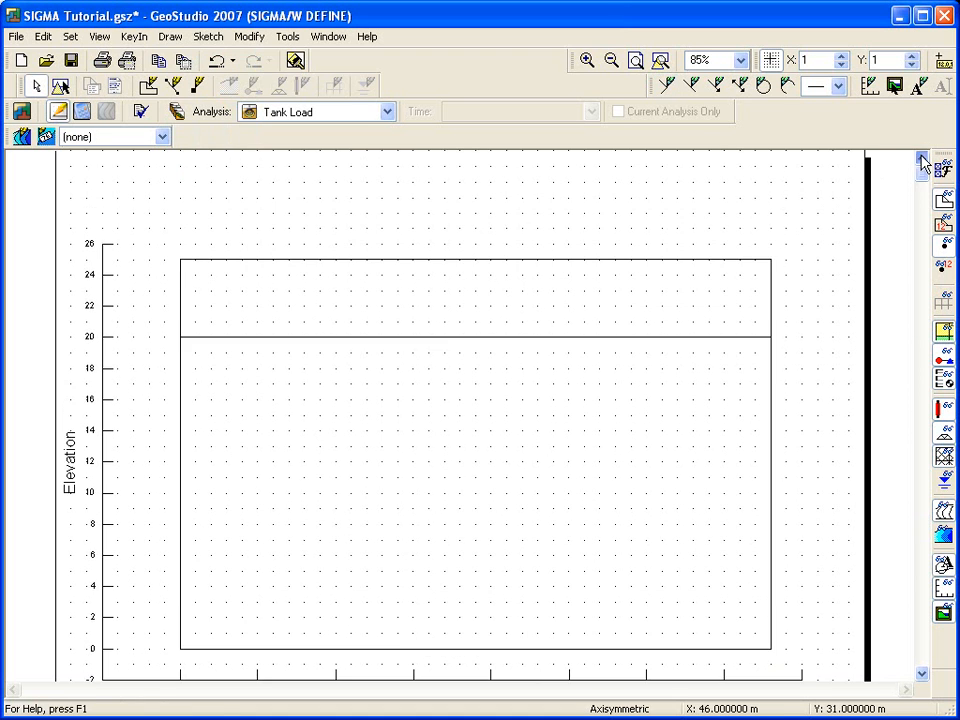
{"action": "left_click", "coordinate": [667, 86]}
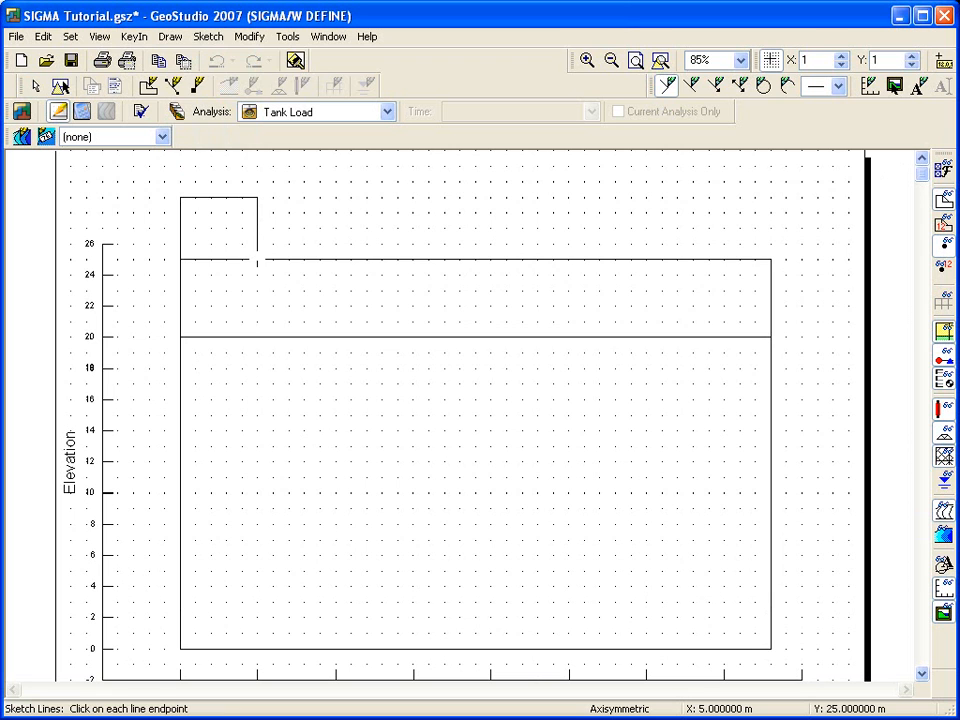
{"action": "right_click", "coordinate": [257, 260]}
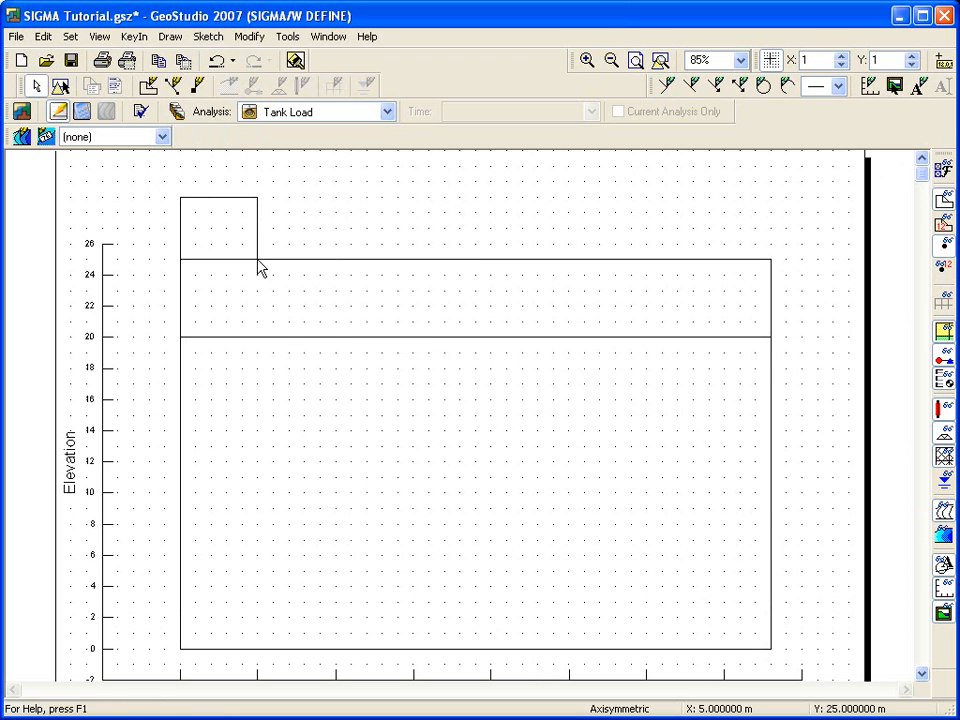
- Add the sketch text label Tank inside the tank outline
{"action": "left_click", "coordinate": [219, 40]}
{"action": "left_click", "coordinate": [229, 185]}
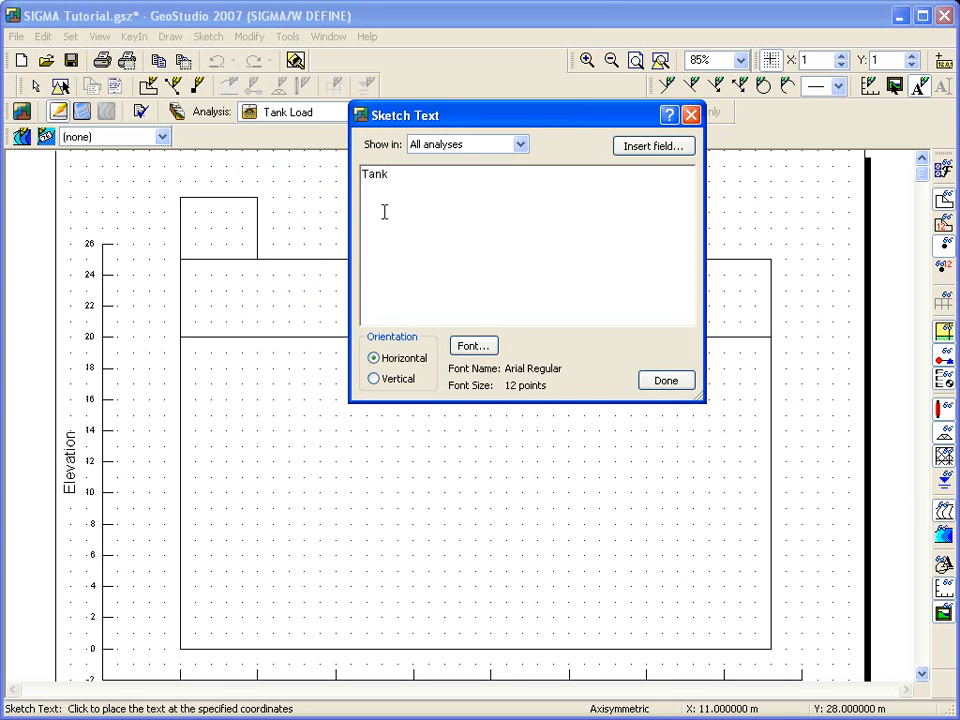
{"action": "left_click", "coordinate": [198, 229]}
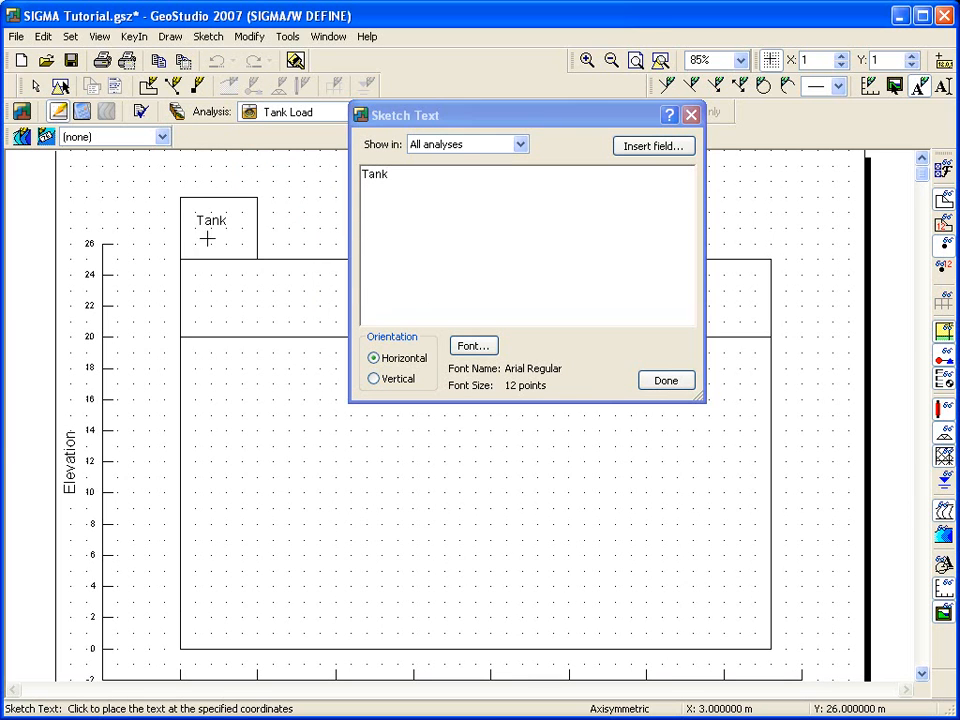
{"action": "left_click", "coordinate": [675, 385]}
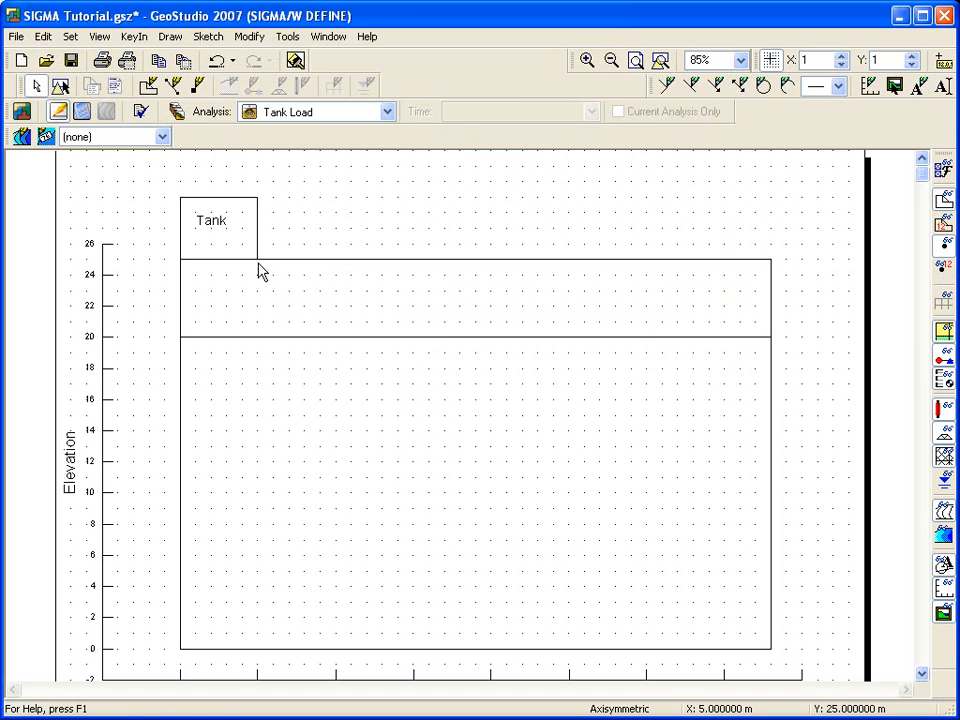
- Draw a region spanning 0 to 10 m horizontally between elevations 20 and 25 m
{"action": "left_click", "coordinate": [660, 61]}
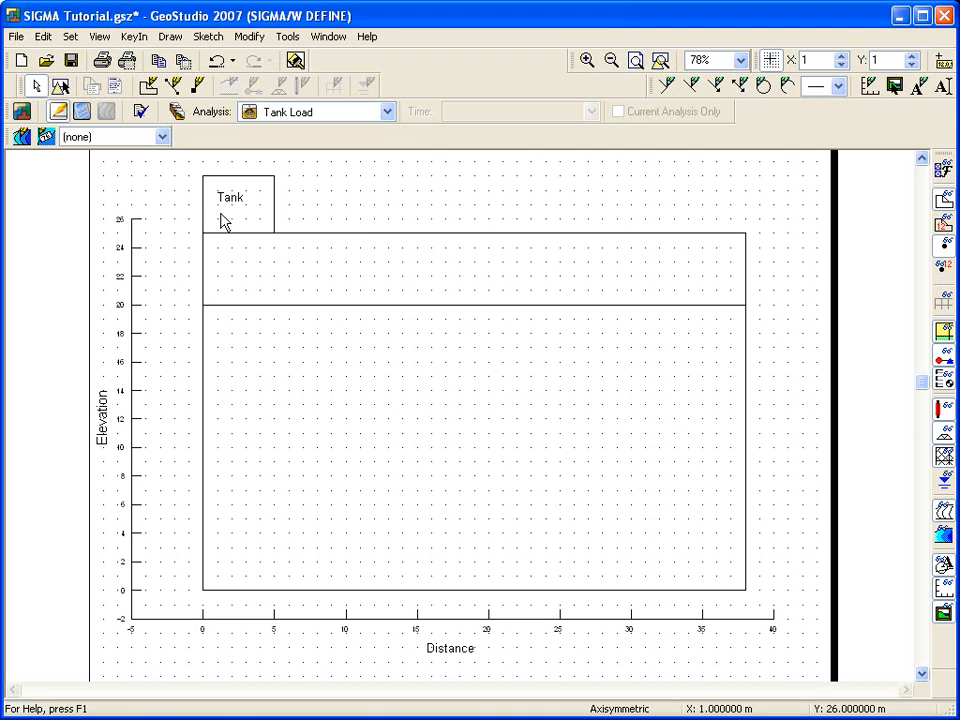
{"action": "left_click", "coordinate": [168, 36]}
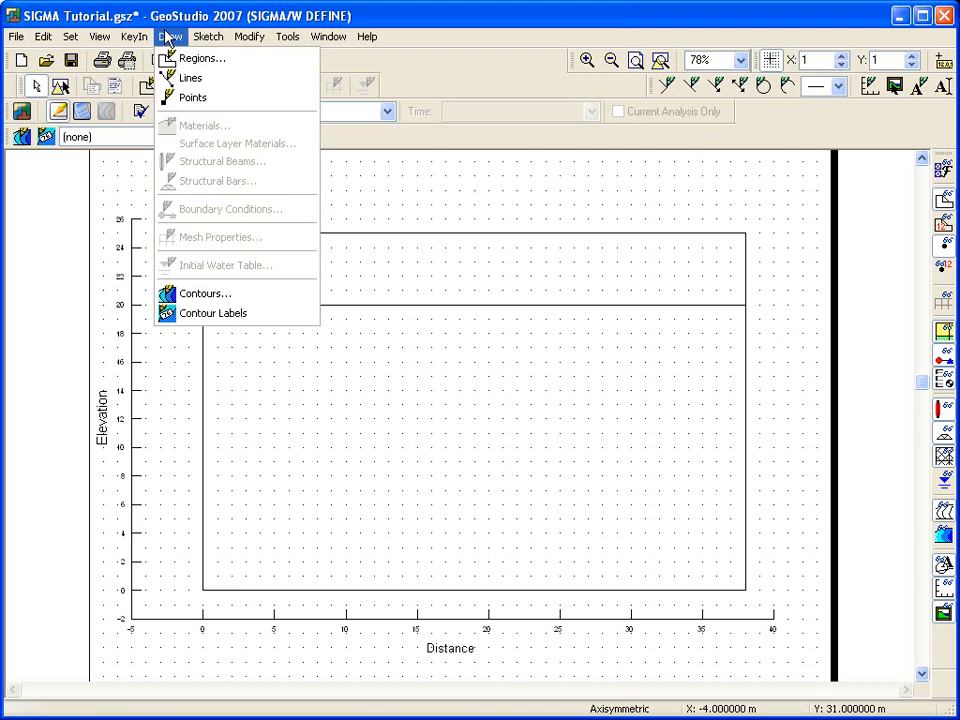
{"action": "left_click", "coordinate": [172, 58]}
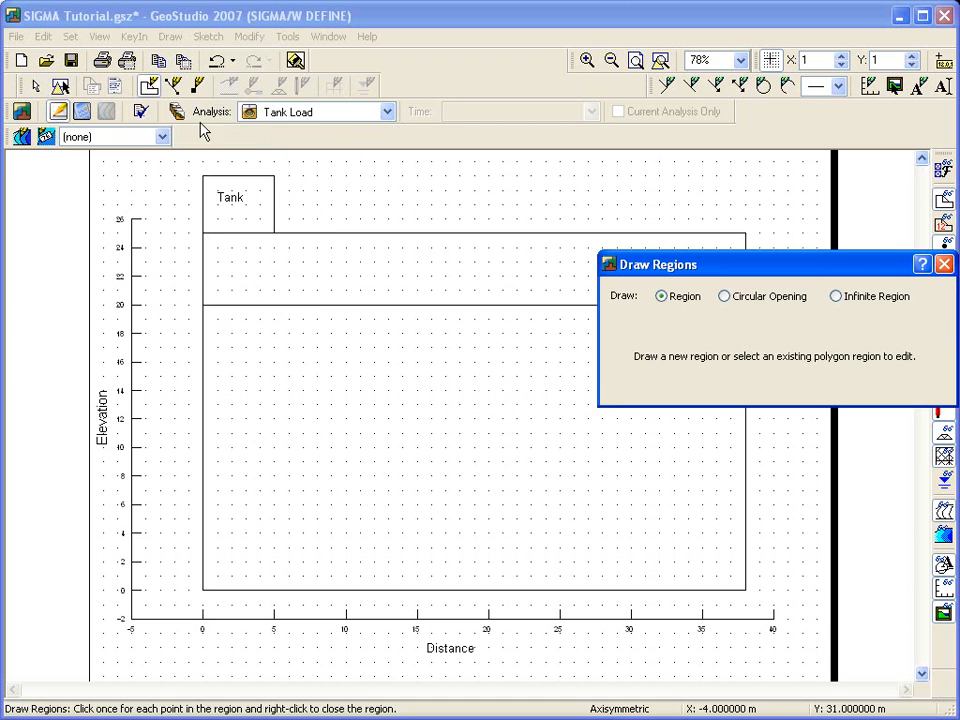
{"action": "left_click", "coordinate": [203, 233]}
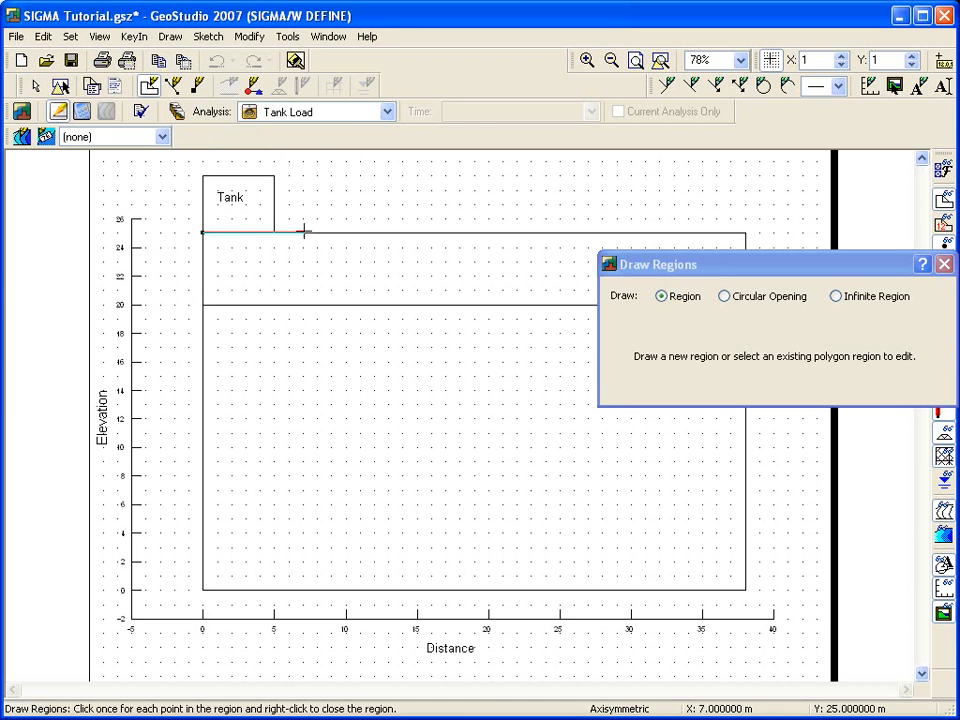
{"action": "left_click", "coordinate": [346, 233]}
{"action": "left_click", "coordinate": [347, 303]}
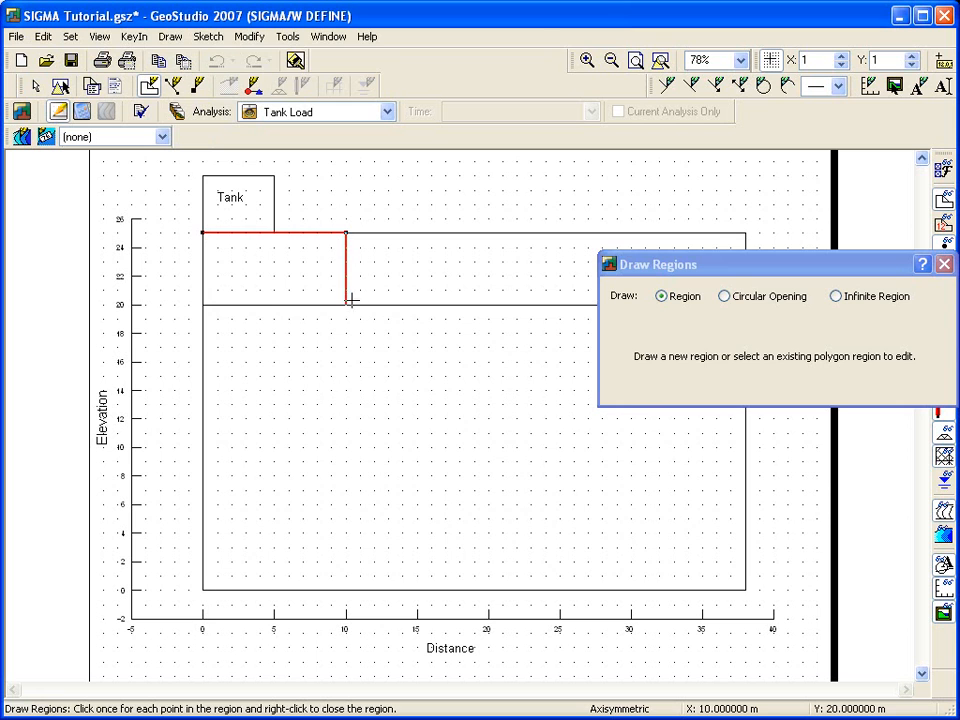
{"action": "left_click", "coordinate": [203, 304]}
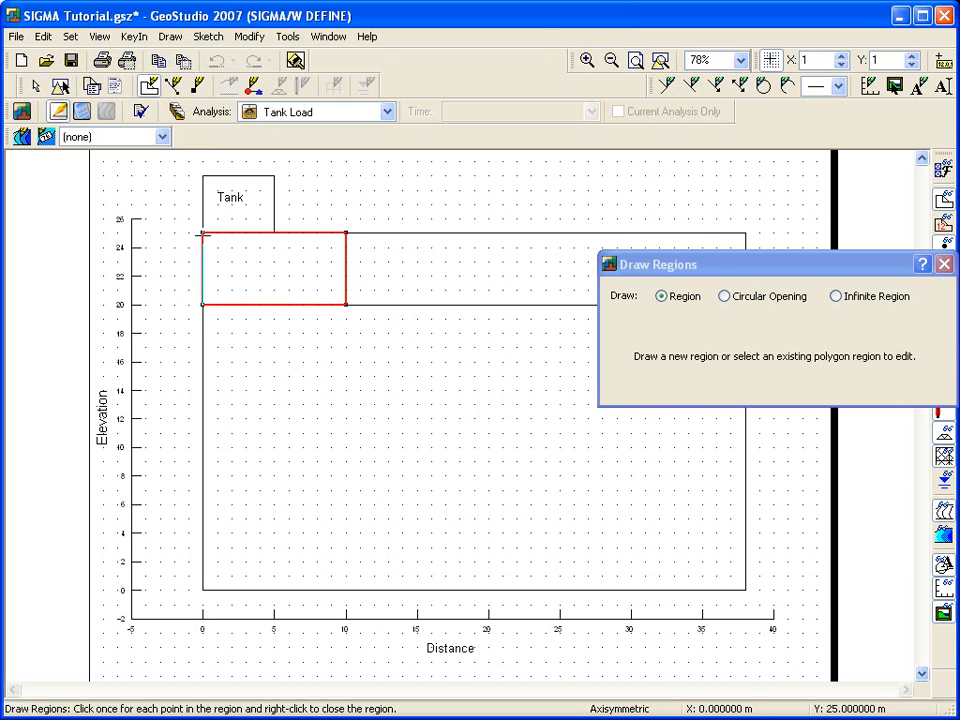
{"action": "left_click", "coordinate": [203, 233]}
- Draw a region spanning 10 to 38 m horizontally between elevations 20 and 25 m
{"action": "left_click", "coordinate": [346, 233]}
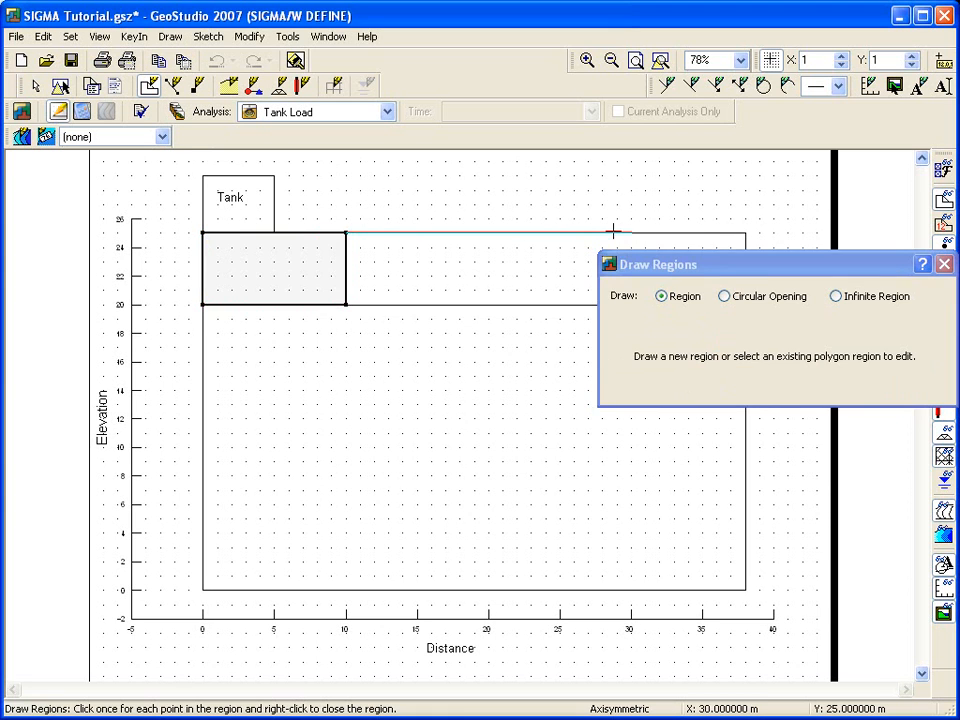
{"action": "left_click", "coordinate": [745, 233]}
{"action": "left_click_drag", "start_coordinate": [741, 270], "coordinate": [700, 405]}
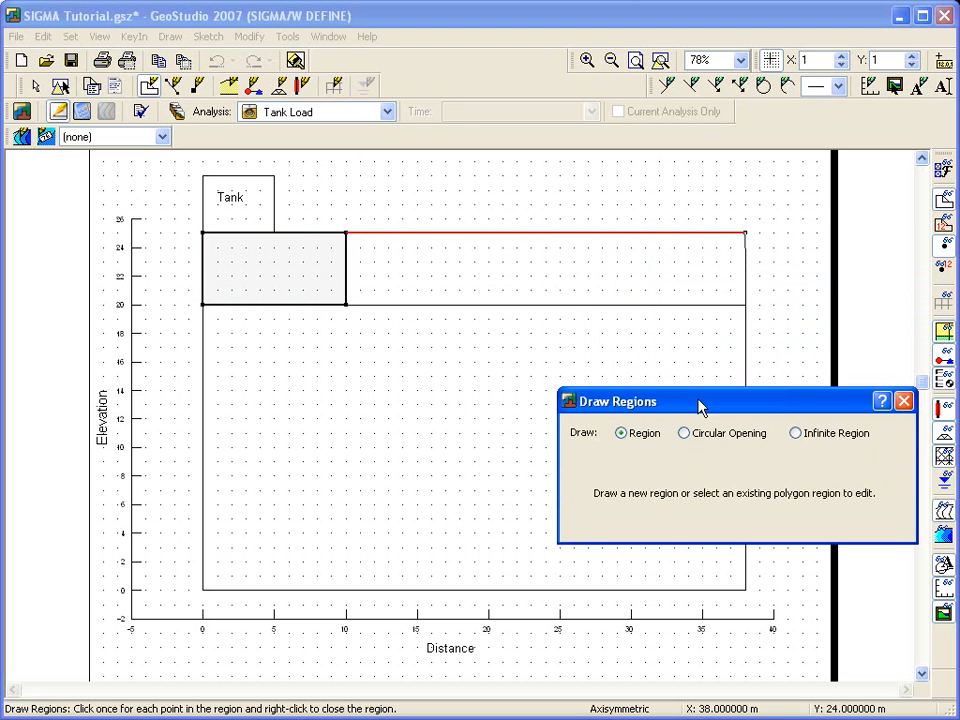
{"action": "left_click", "coordinate": [346, 304]}
{"action": "left_click", "coordinate": [346, 232]}
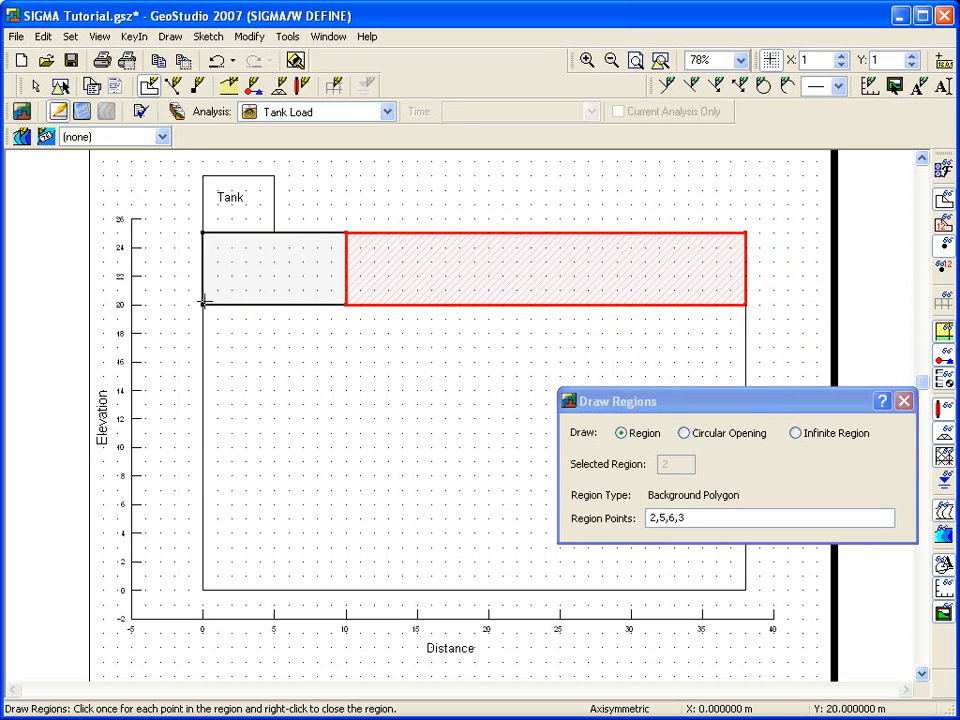
- Draw a region spanning 0 to 10 m horizontally between elevations 0 and 20 m
{"action": "left_click", "coordinate": [203, 304]}
{"action": "left_click", "coordinate": [346, 304]}
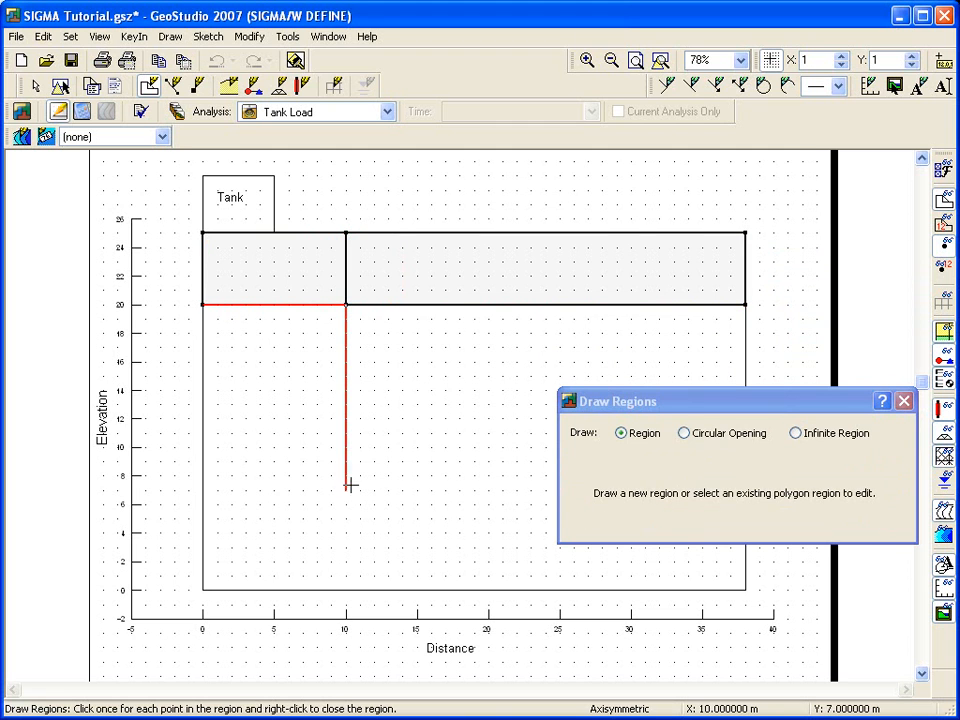
{"action": "left_click", "coordinate": [346, 589]}
{"action": "left_click", "coordinate": [203, 589]}
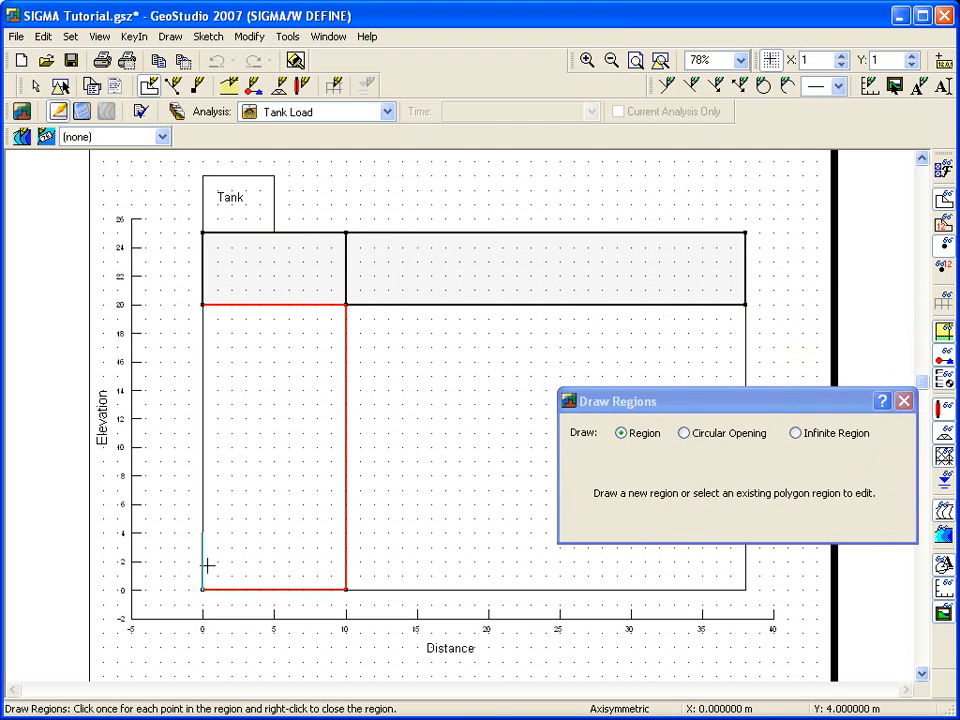
{"action": "left_click", "coordinate": [203, 304]}
- Draw a region spanning 10 to 38 m horizontally between elevations 0 and 20 m, then close the region tool
{"action": "mouse_move", "coordinate": [644, 398]}
{"action": "left_mouse_down"}
{"action": "mouse_move", "coordinate": [360, 222]}
{"action": "mouse_move", "coordinate": [143, 150]}
{"action": "left_mouse_up"}
{"action": "left_click", "coordinate": [346, 304]}
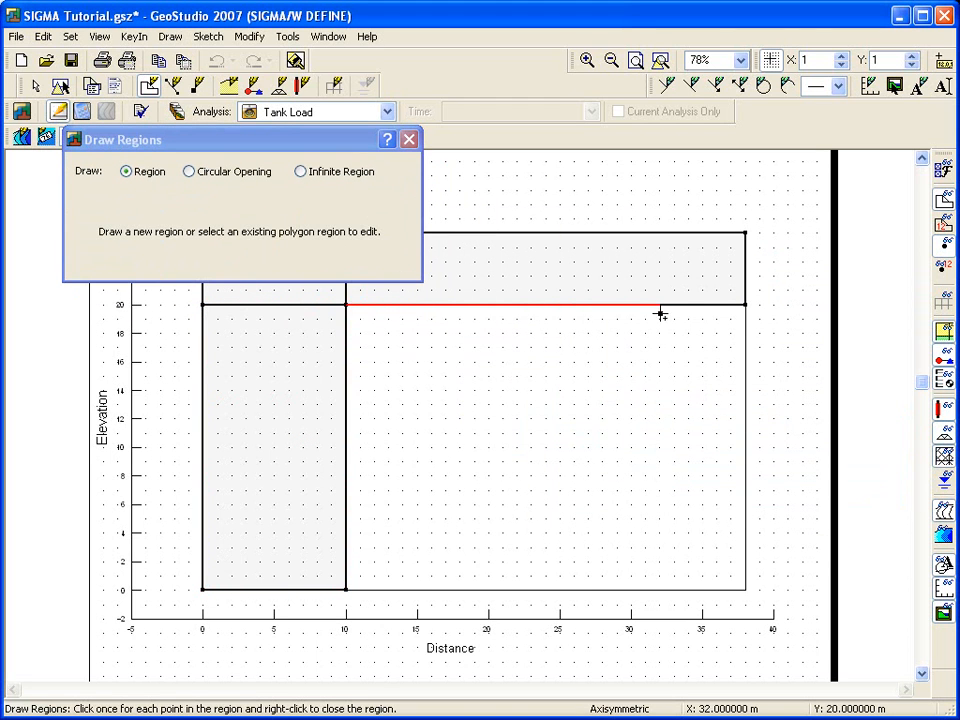
{"action": "left_click", "coordinate": [745, 304]}
{"action": "left_click", "coordinate": [745, 589]}
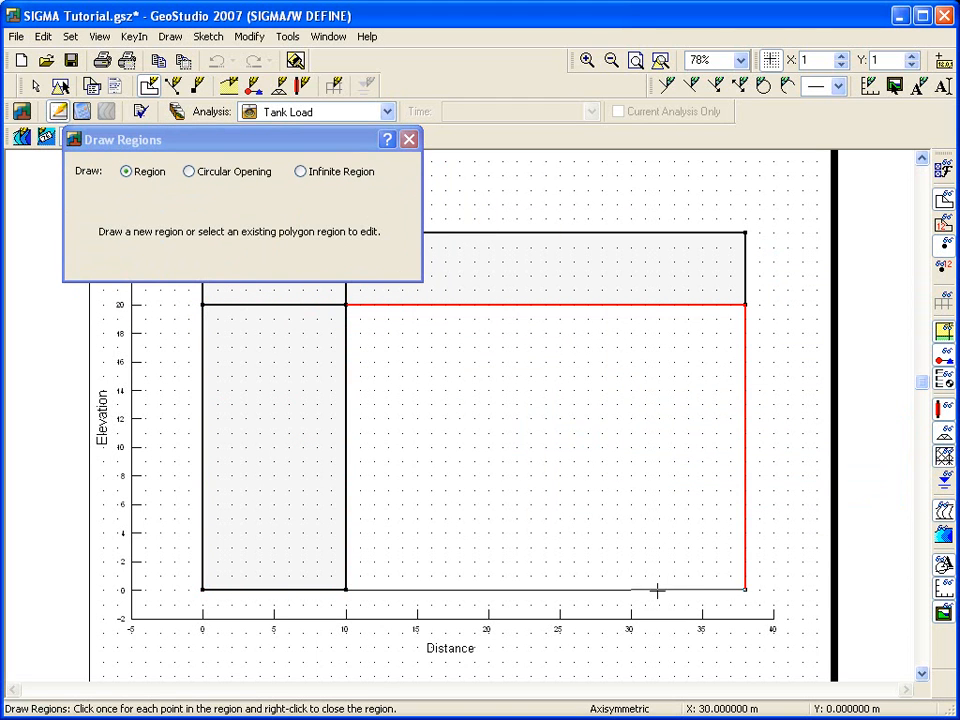
{"action": "left_click", "coordinate": [346, 589]}
{"action": "left_click", "coordinate": [346, 304]}
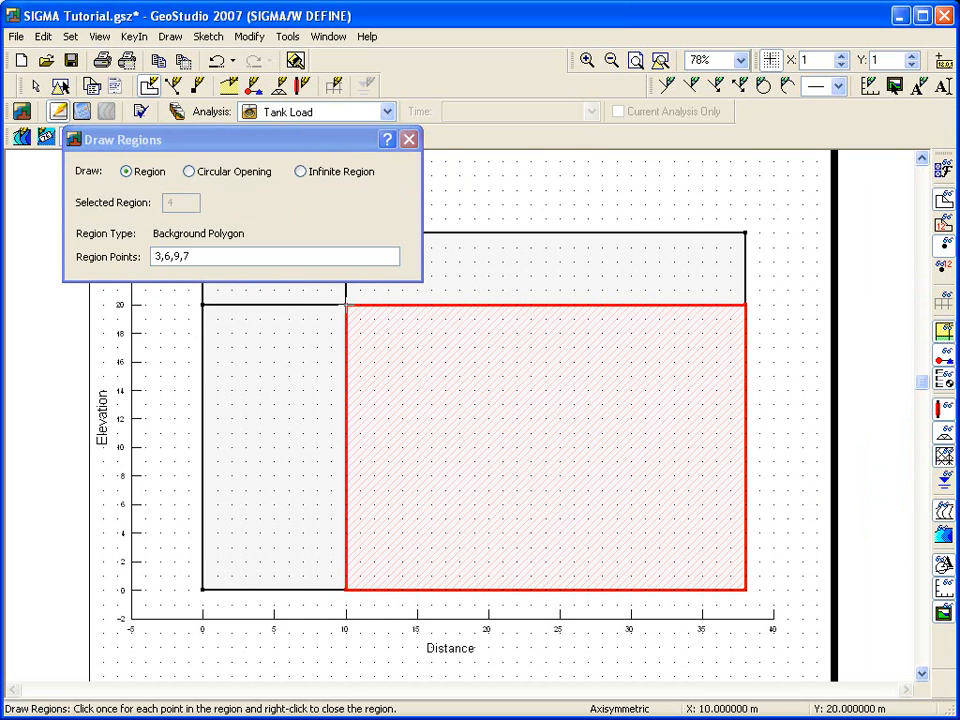
{"action": "mouse_move", "coordinate": [318, 139]}
{"action": "left_mouse_down"}
{"action": "mouse_move", "coordinate": [351, 146]}
{"action": "mouse_move", "coordinate": [624, 321]}
{"action": "left_mouse_up"}
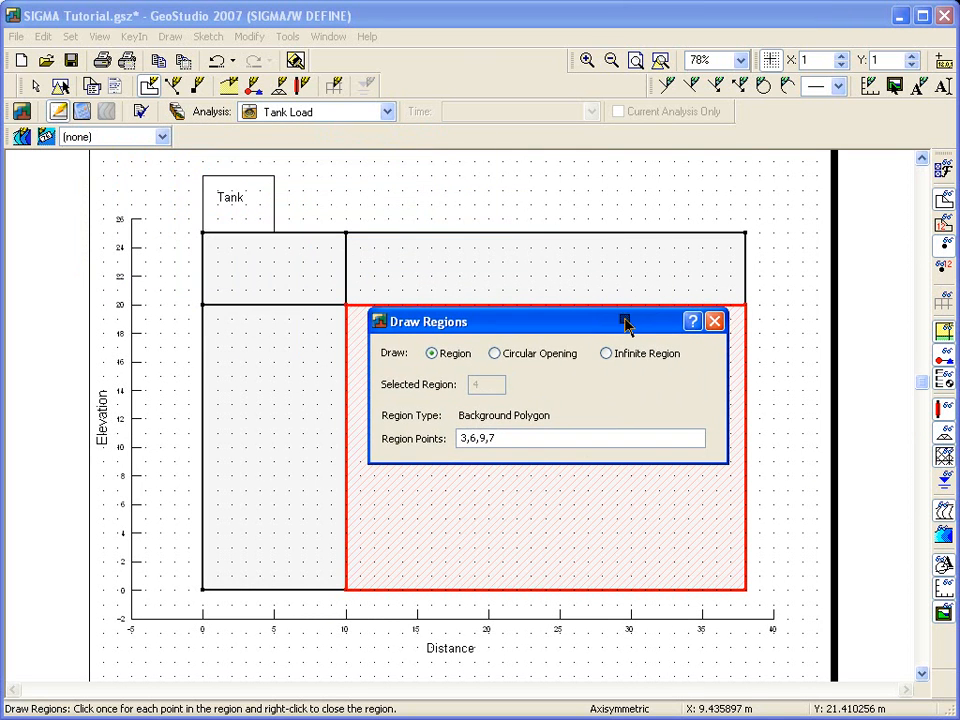
{"action": "left_click", "coordinate": [715, 322]}
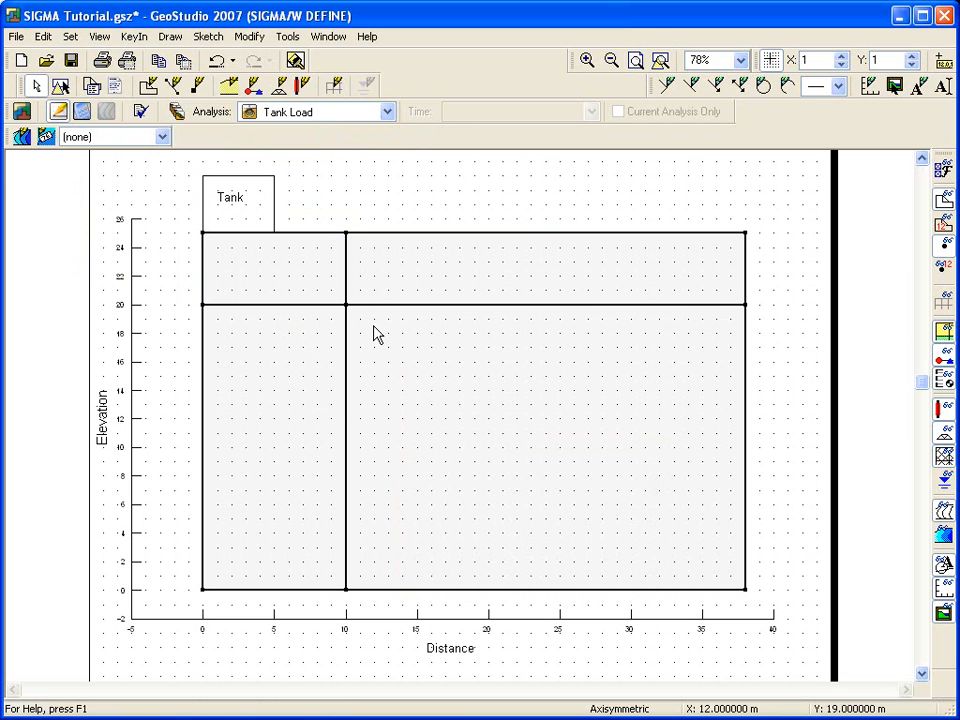
- Add a new material named Lower material
{"action": "left_click", "coordinate": [170, 37]}
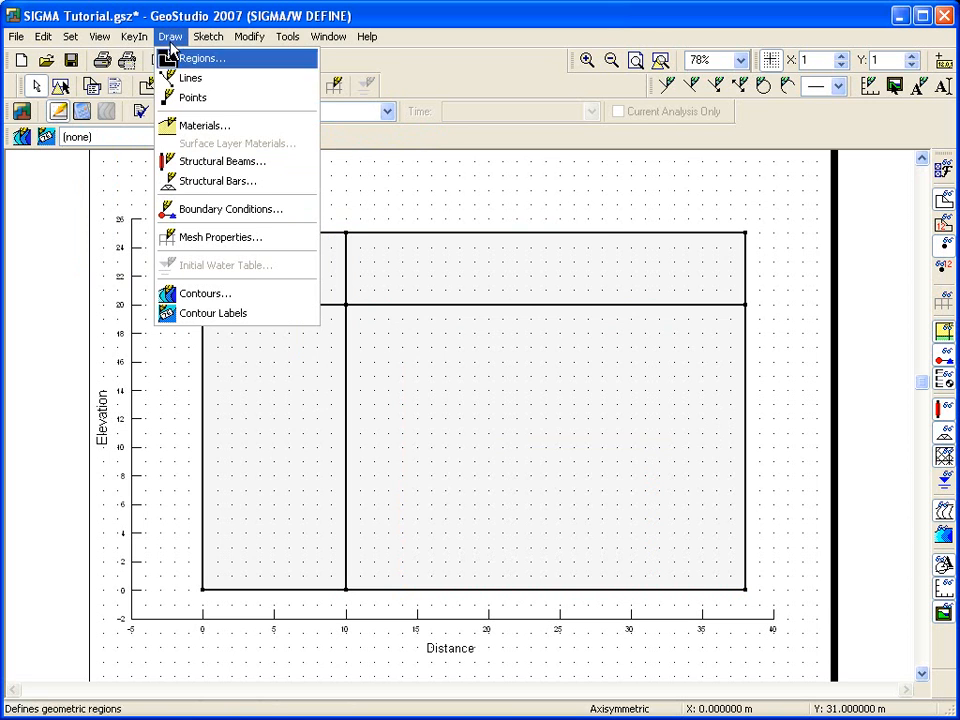
{"action": "left_click", "coordinate": [176, 124]}
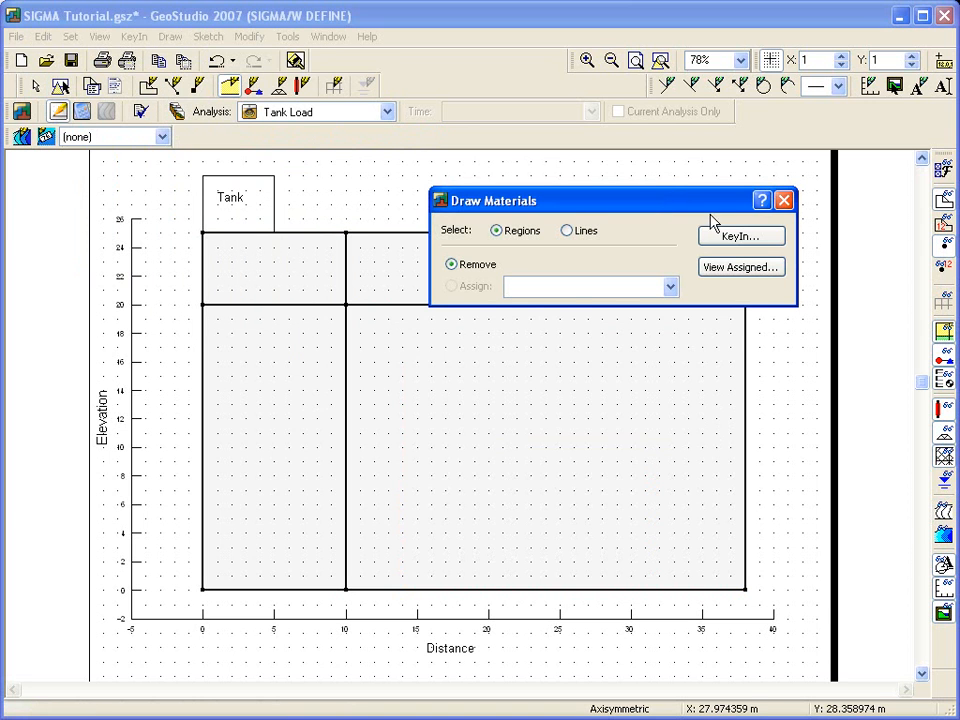
{"action": "left_click", "coordinate": [737, 236]}
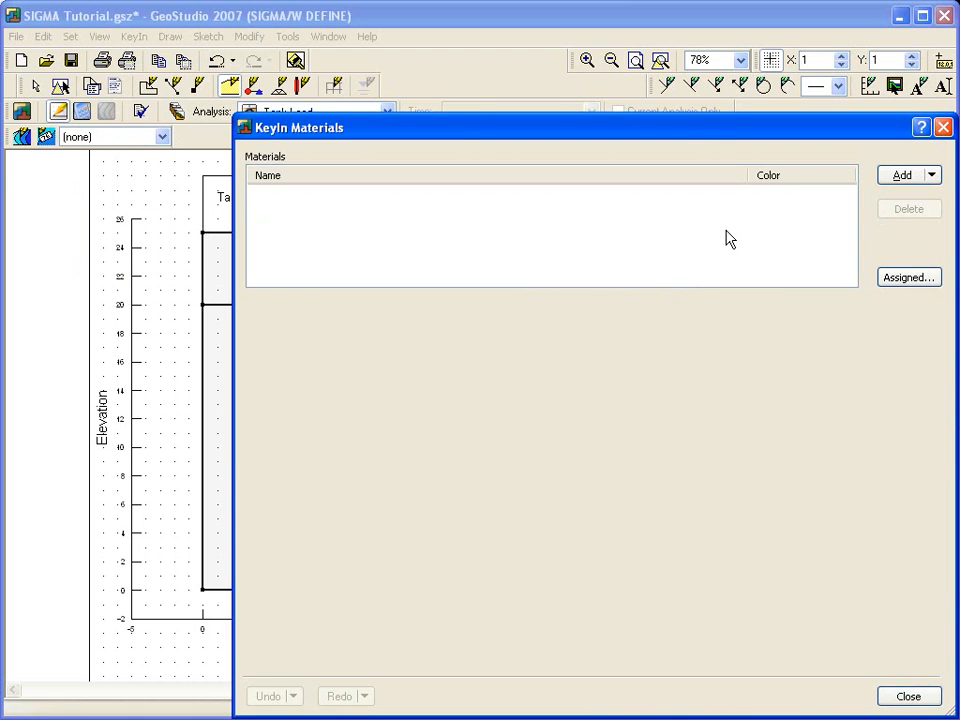
{"action": "left_click_drag", "start_coordinate": [728, 133], "coordinate": [582, 64]}
{"action": "left_click", "coordinate": [756, 106]}
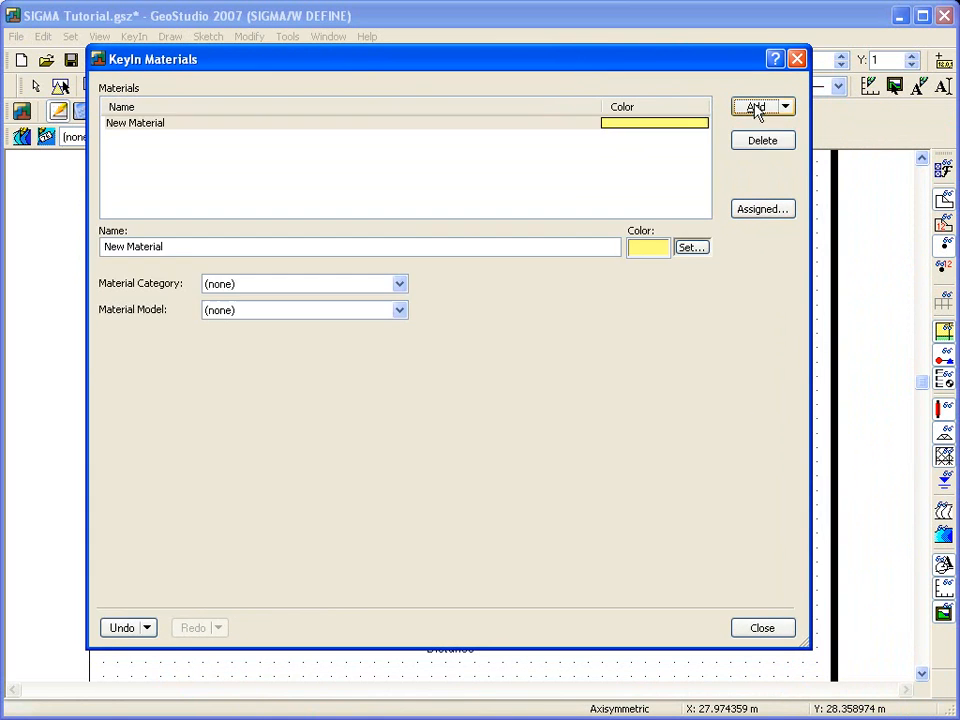
{"action": "left_click_drag", "start_coordinate": [167, 247], "coordinate": [104, 247]}
{"action": "type", "text": "Lower material"}
- Set Lower material to Total Stress Parameters, Linear Elastic, with E-modulus 4000 kPa and Poisson's ratio 0.45
{"action": "left_click", "coordinate": [271, 287]}
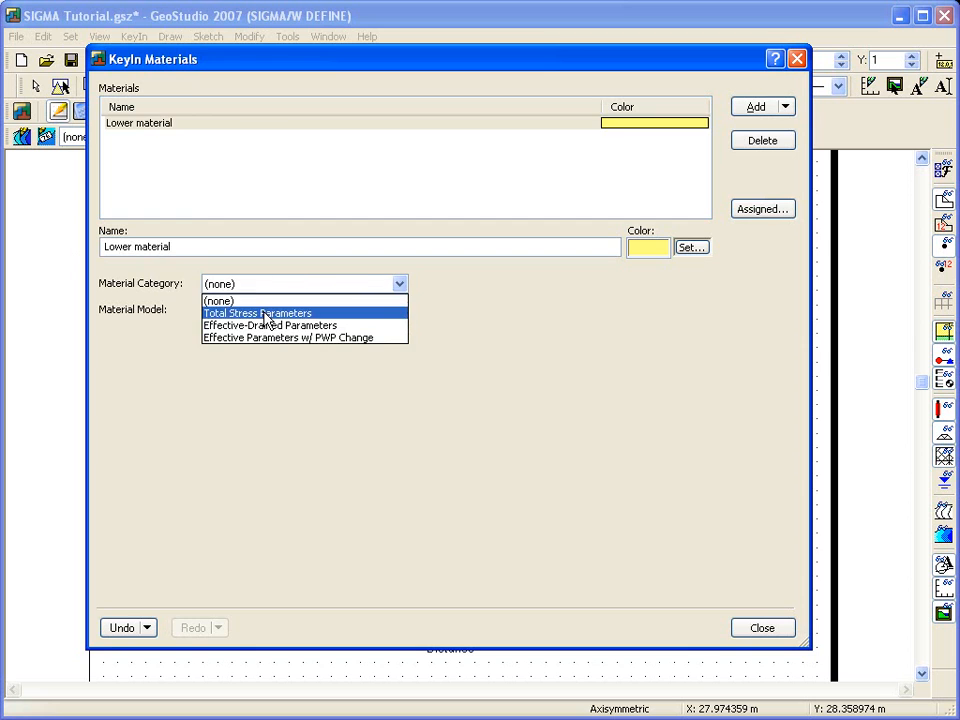
{"action": "left_click", "coordinate": [266, 315]}
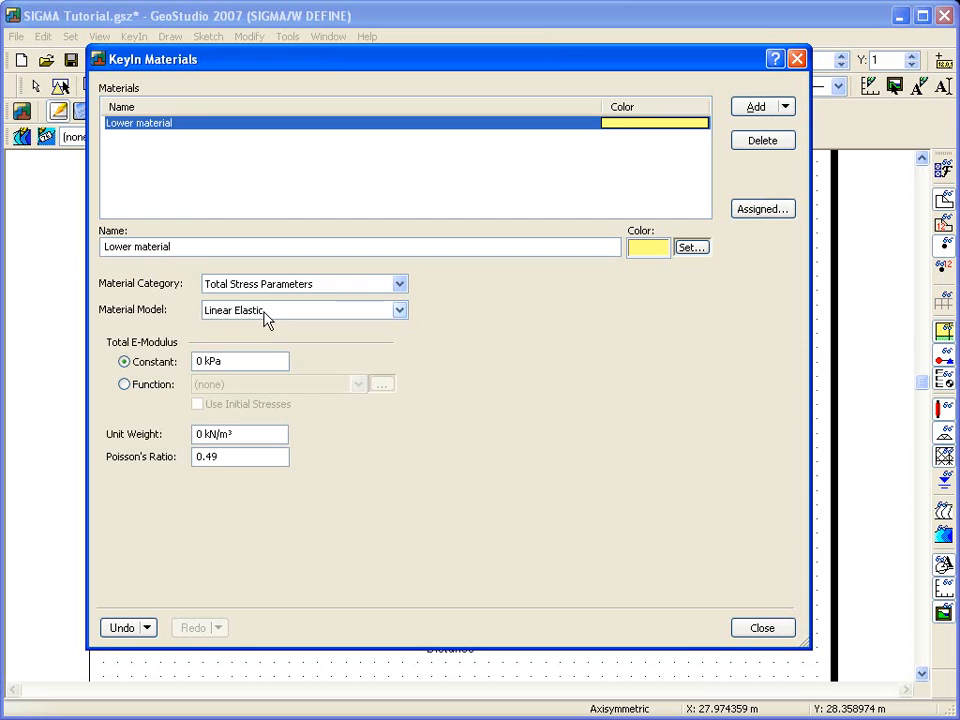
{"action": "left_click", "coordinate": [198, 362]}
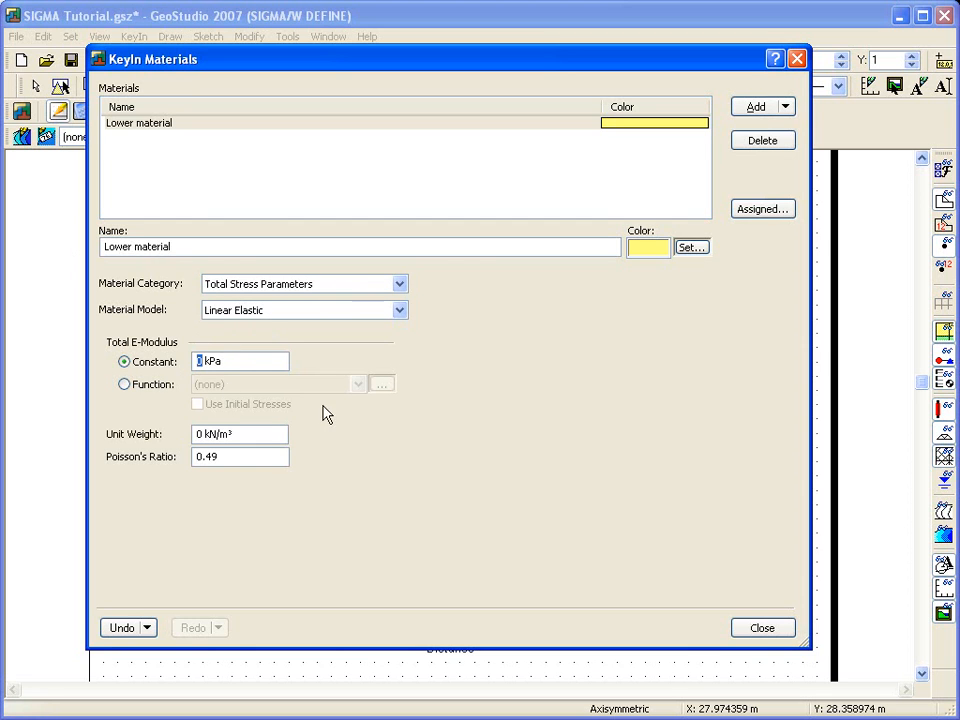
{"action": "type", "text": "400"}
{"action": "left_click", "coordinate": [266, 434]}
- Clone the material as Upper material with an E-modulus of 3000 kPa and close the materials list
{"action": "left_click", "coordinate": [786, 107]}
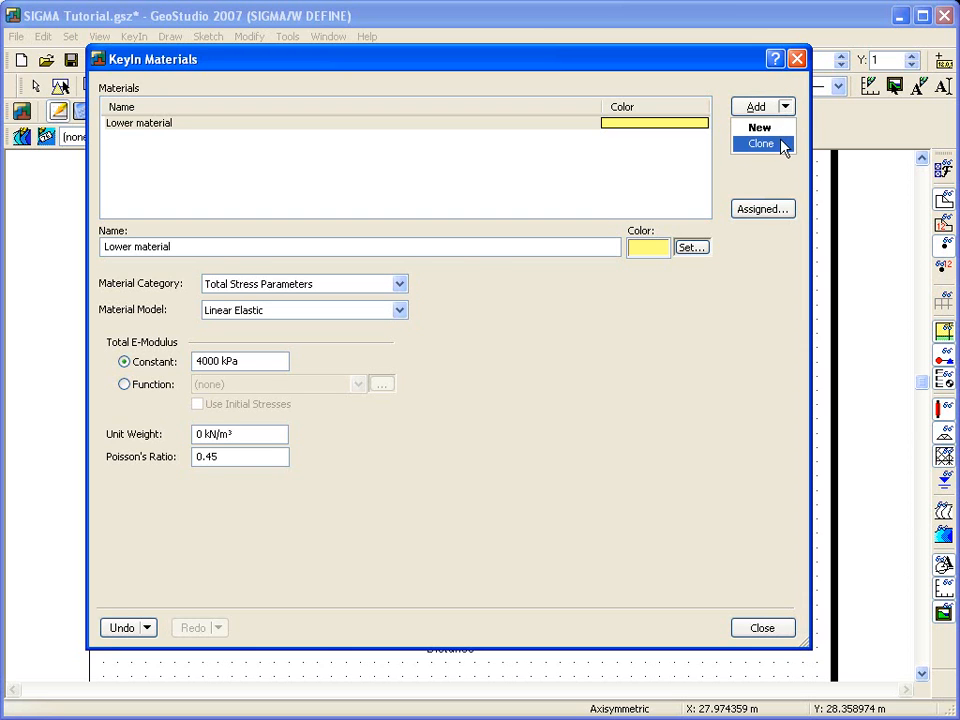
{"action": "left_click", "coordinate": [782, 146]}
{"action": "left_click_drag", "start_coordinate": [191, 248], "coordinate": [175, 247]}
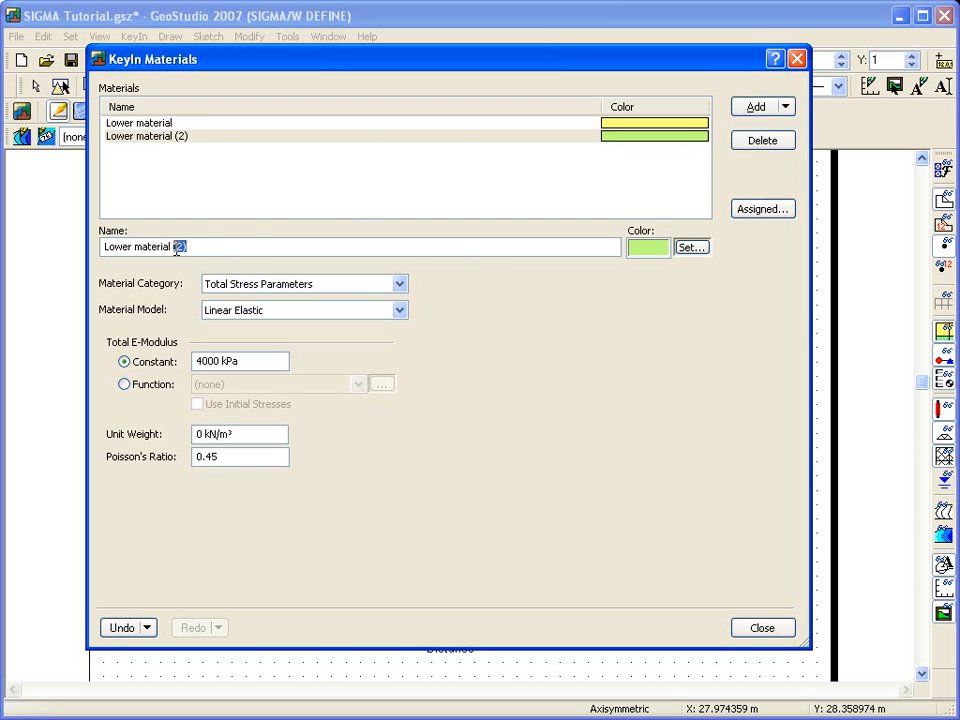
{"action": "triple_click", "coordinate": [108, 248]}
{"action": "type", "text": "U"}
{"action": "left_click_drag", "start_coordinate": [202, 363], "coordinate": [190, 366]}
{"action": "type", "text": "3"}
{"action": "left_click", "coordinate": [762, 627]}
- Assign Upper material to the two regions between elevations 20 and 25 m and Lower material to the two regions below
{"action": "left_click", "coordinate": [278, 272]}
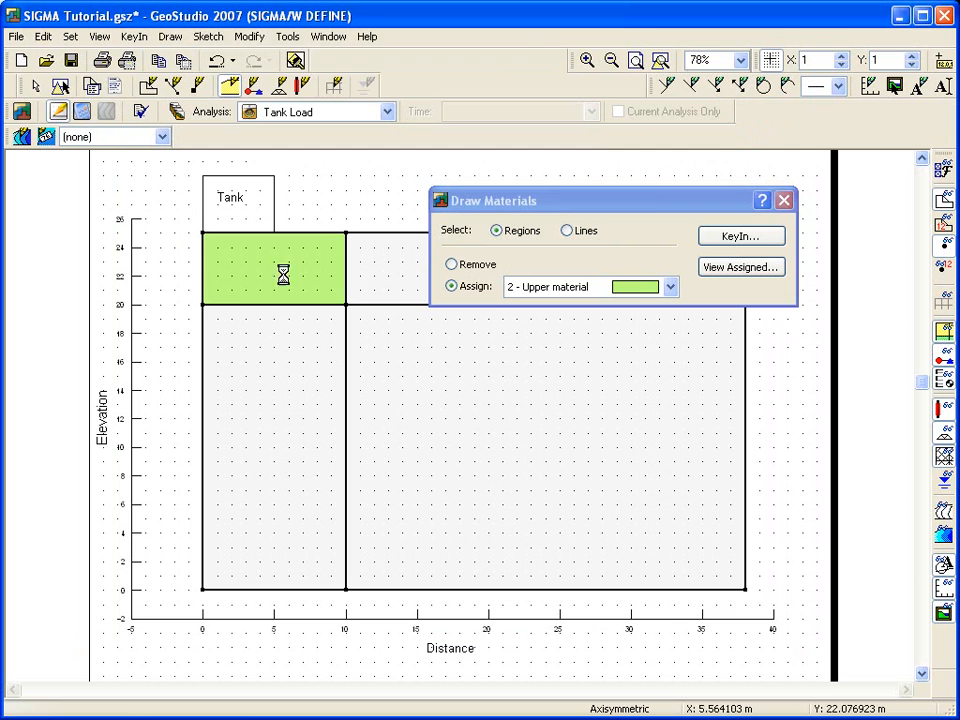
{"action": "left_click", "coordinate": [378, 278]}
{"action": "left_click", "coordinate": [527, 290]}
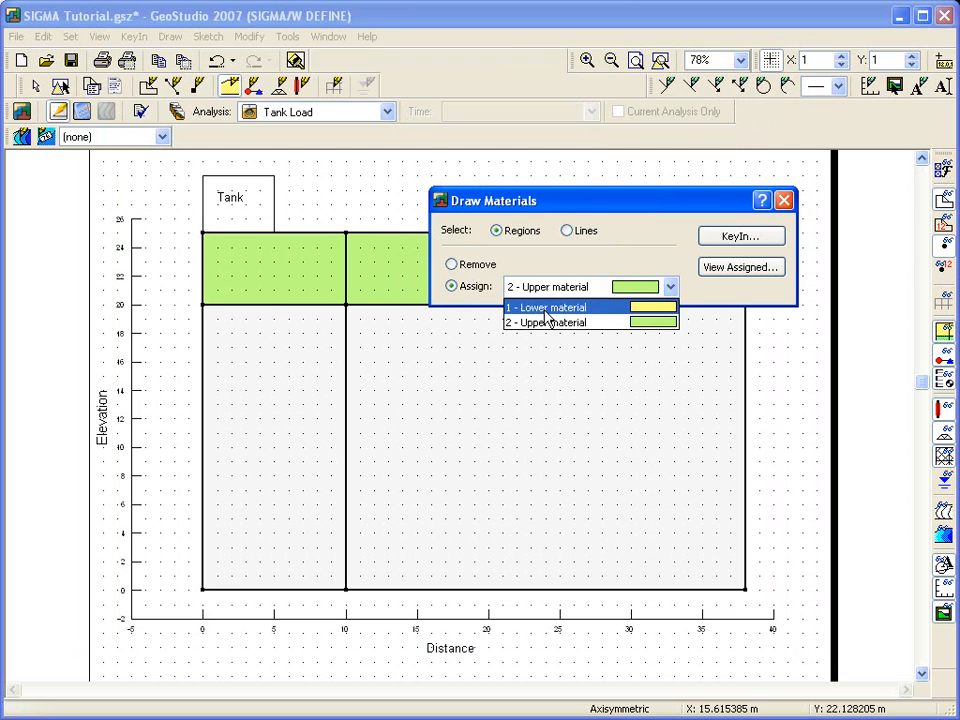
{"action": "left_click", "coordinate": [536, 307]}
{"action": "left_click", "coordinate": [527, 330]}
{"action": "left_click", "coordinate": [288, 400]}
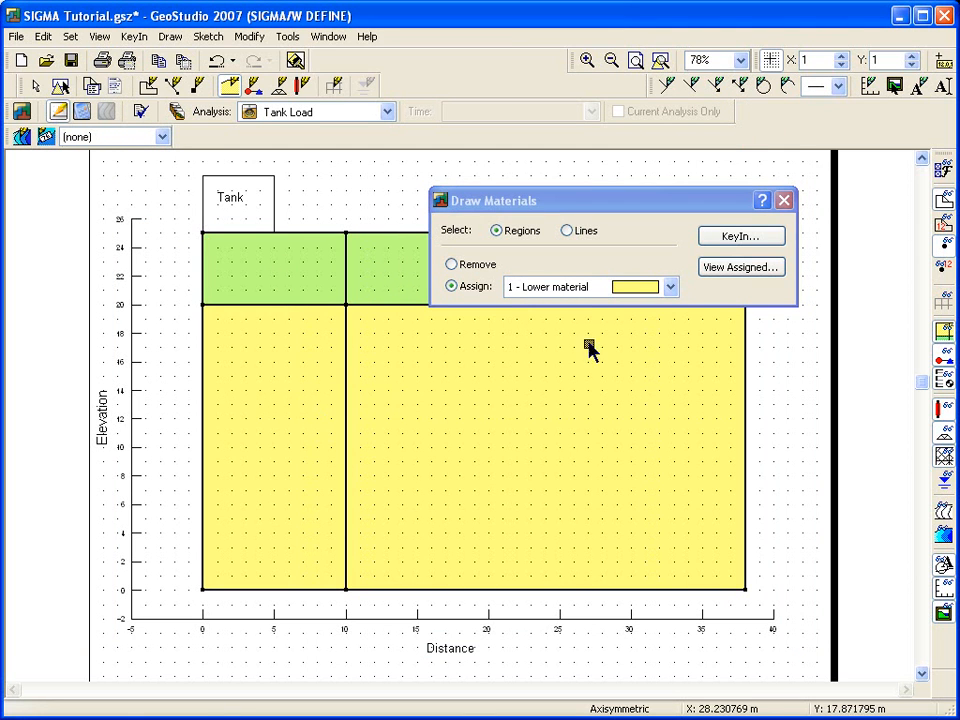
{"action": "left_click", "coordinate": [784, 200]}
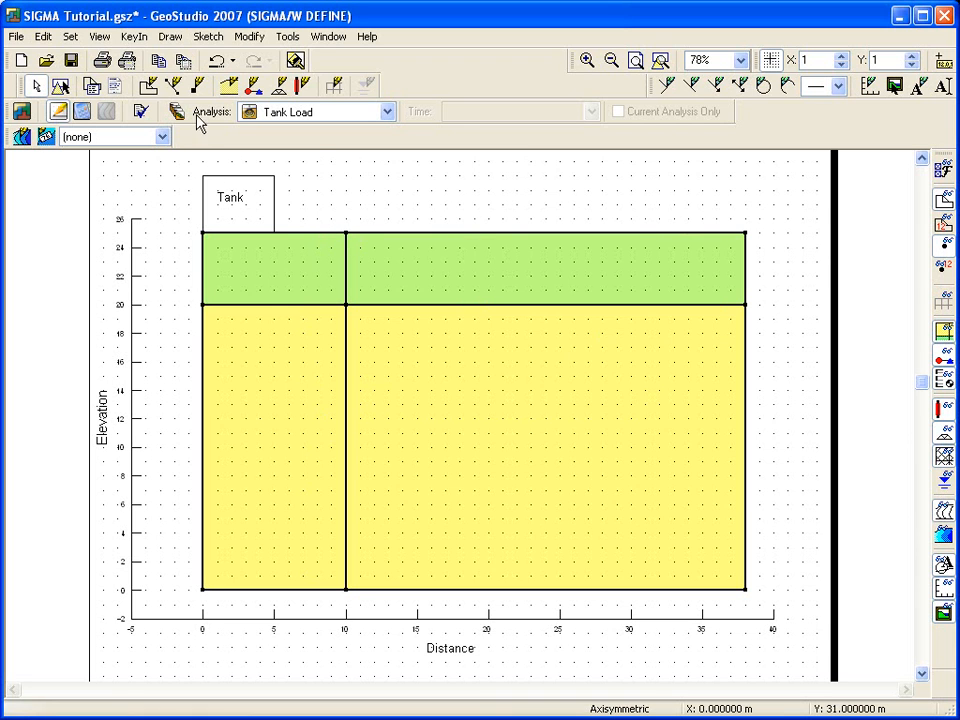
- Add a new Stress/Strain boundary condition named Tank Pressure
{"action": "left_click", "coordinate": [170, 36]}
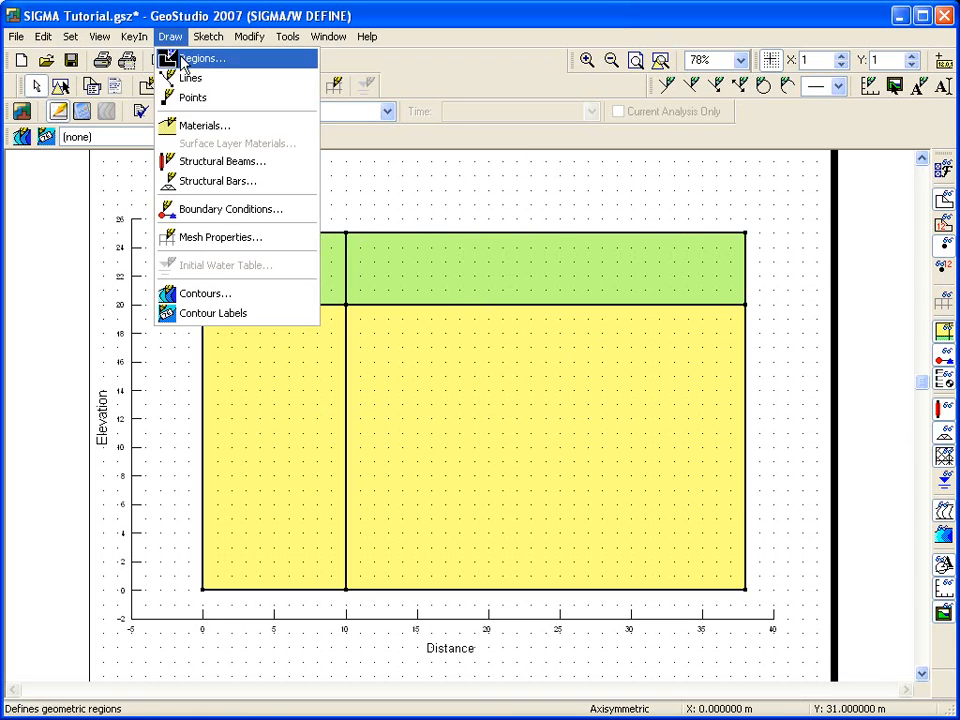
{"action": "left_click", "coordinate": [168, 208]}
{"action": "left_click", "coordinate": [658, 196]}
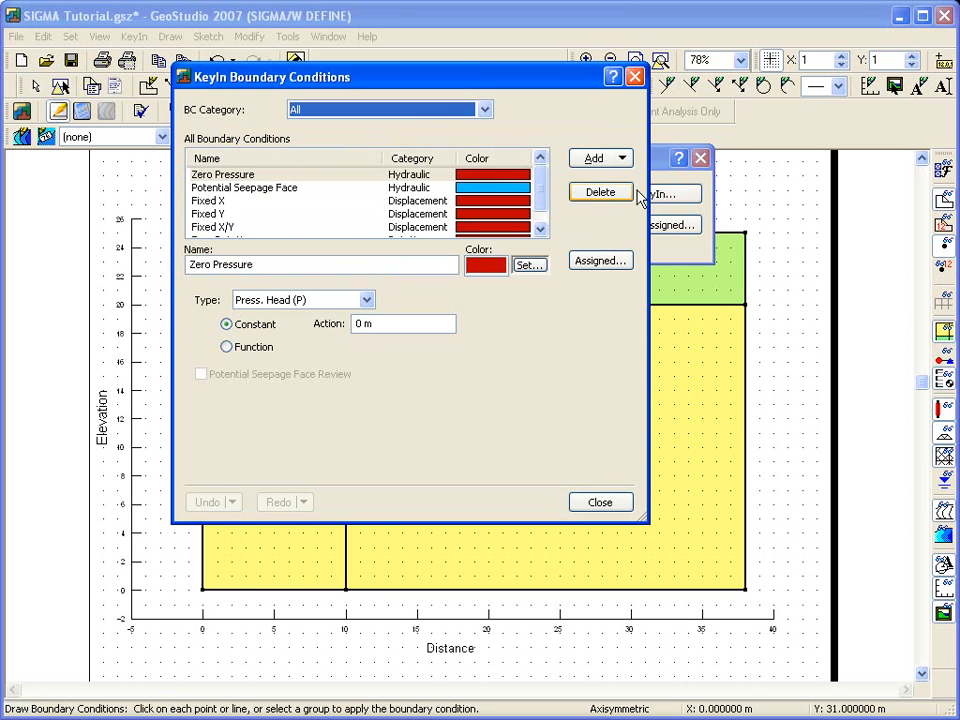
{"action": "left_click", "coordinate": [544, 225]}
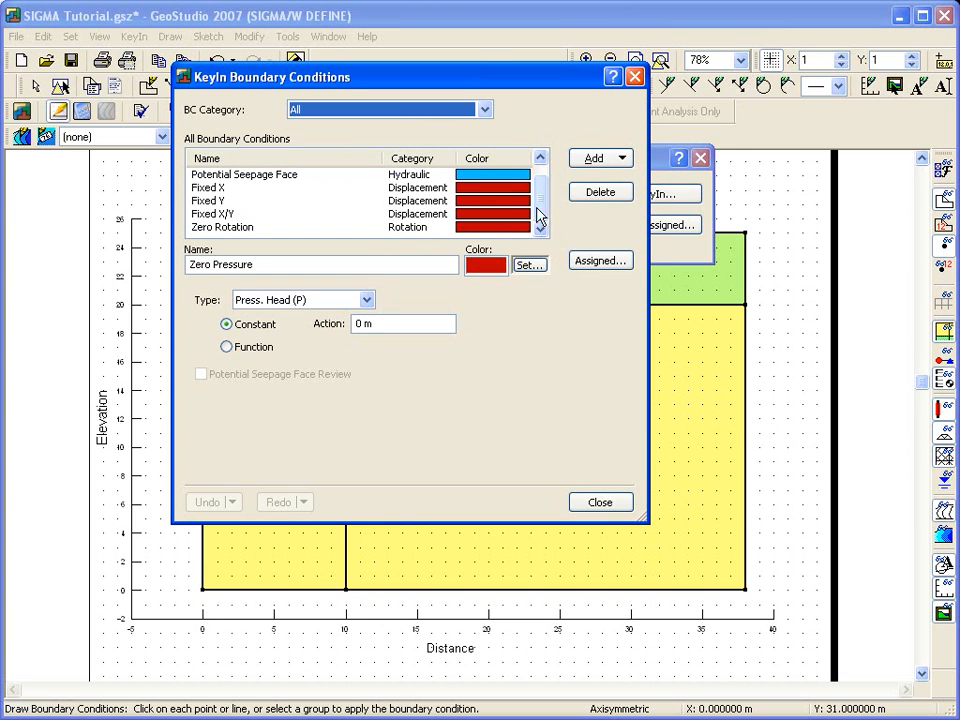
{"action": "left_click", "coordinate": [485, 112]}
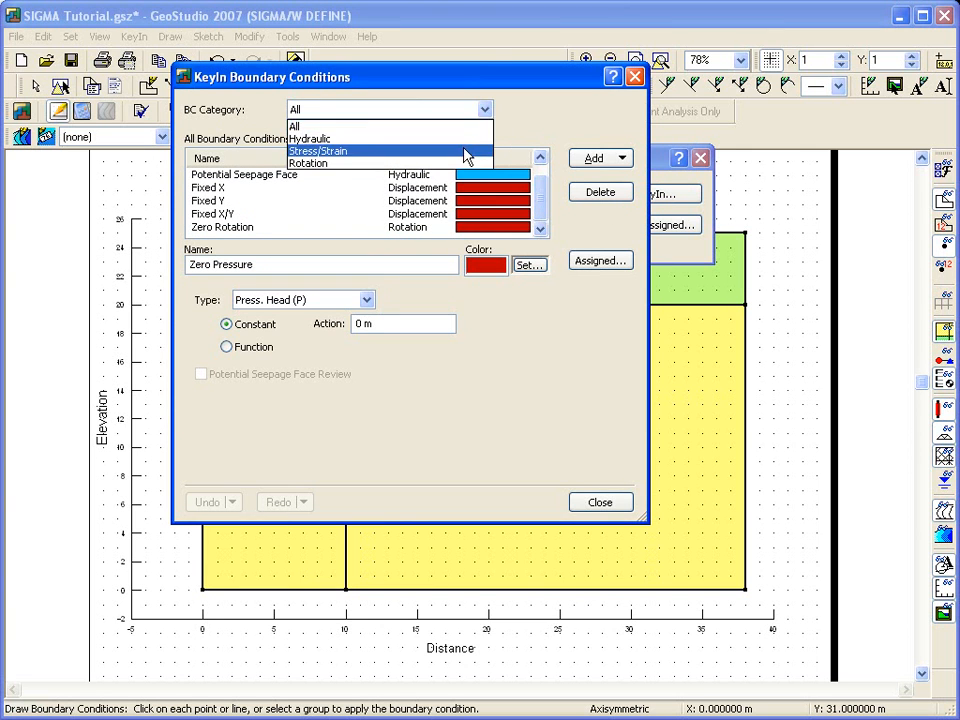
{"action": "left_click", "coordinate": [465, 151]}
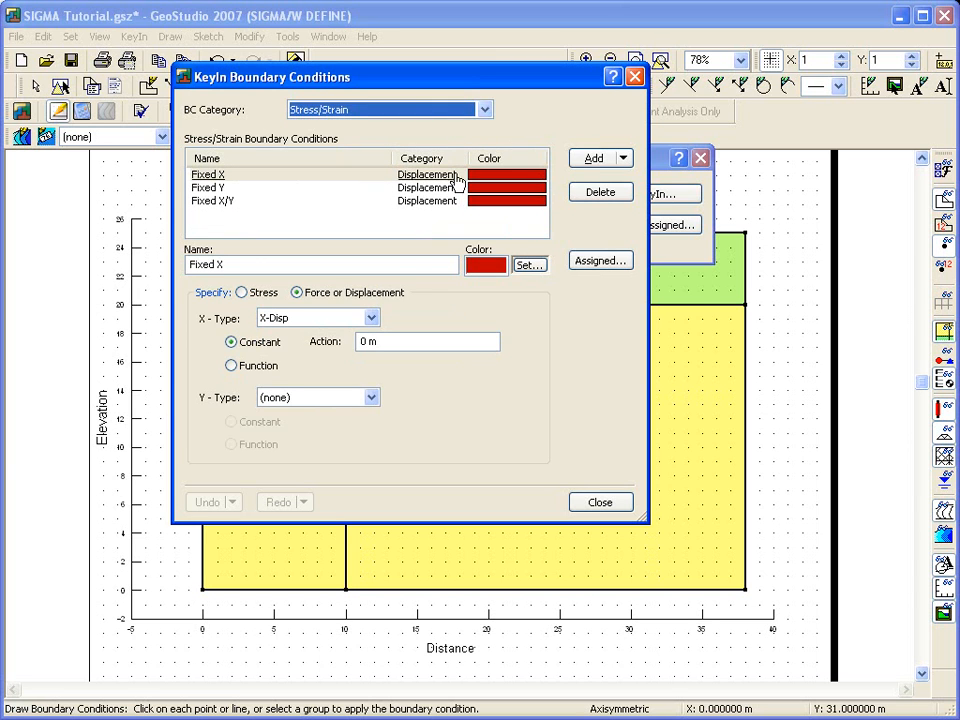
{"action": "left_click", "coordinate": [594, 159]}
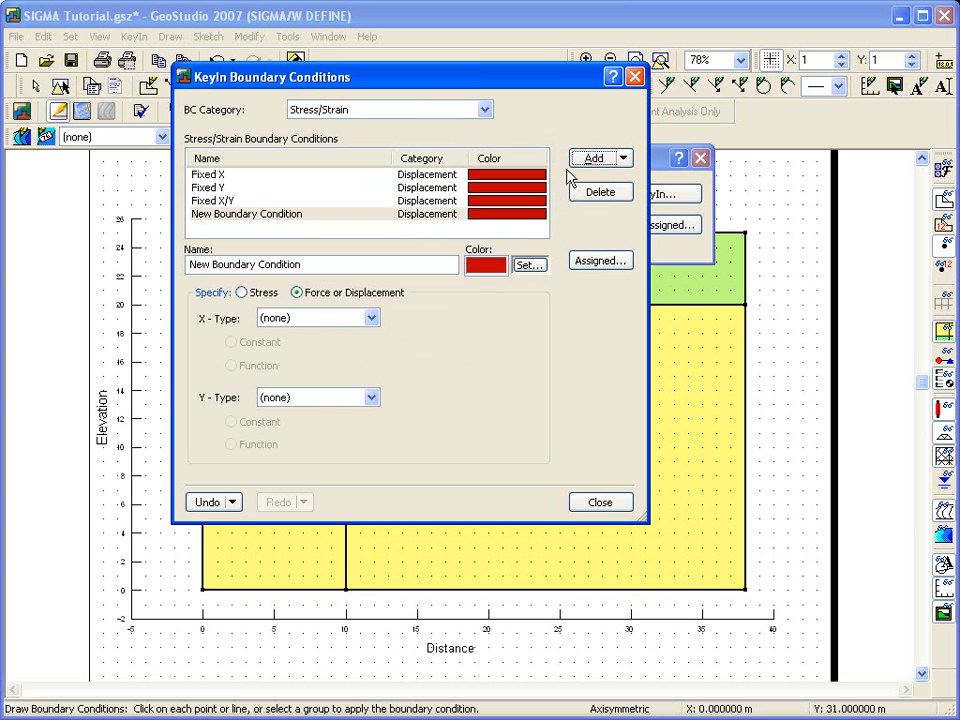
{"action": "left_click_drag", "start_coordinate": [335, 268], "coordinate": [113, 383]}
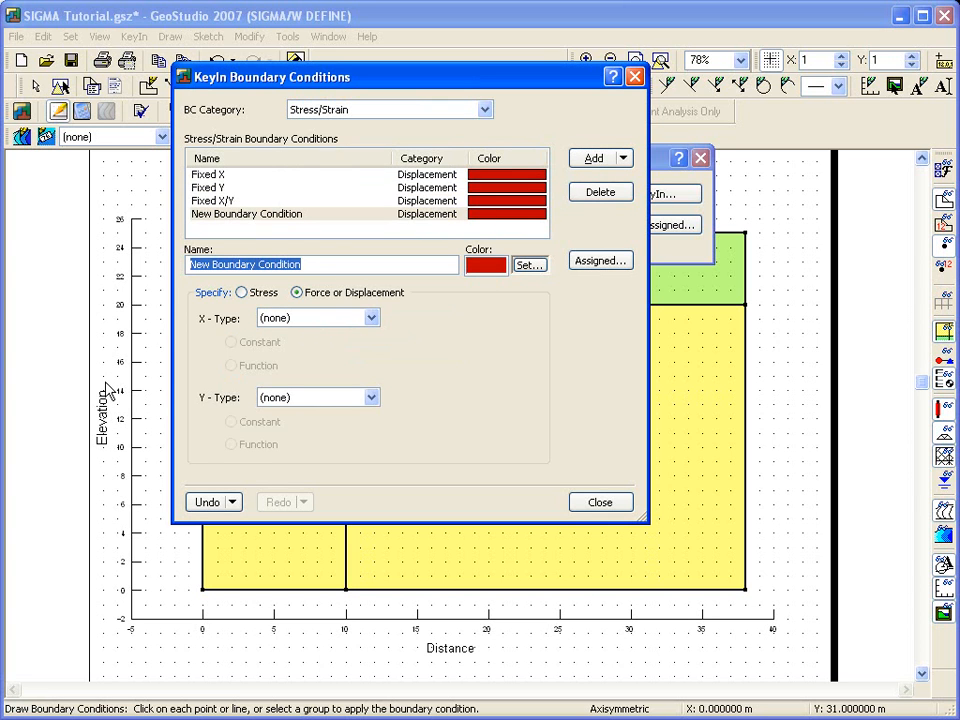
{"action": "type", "text": "Tank Pressure"}
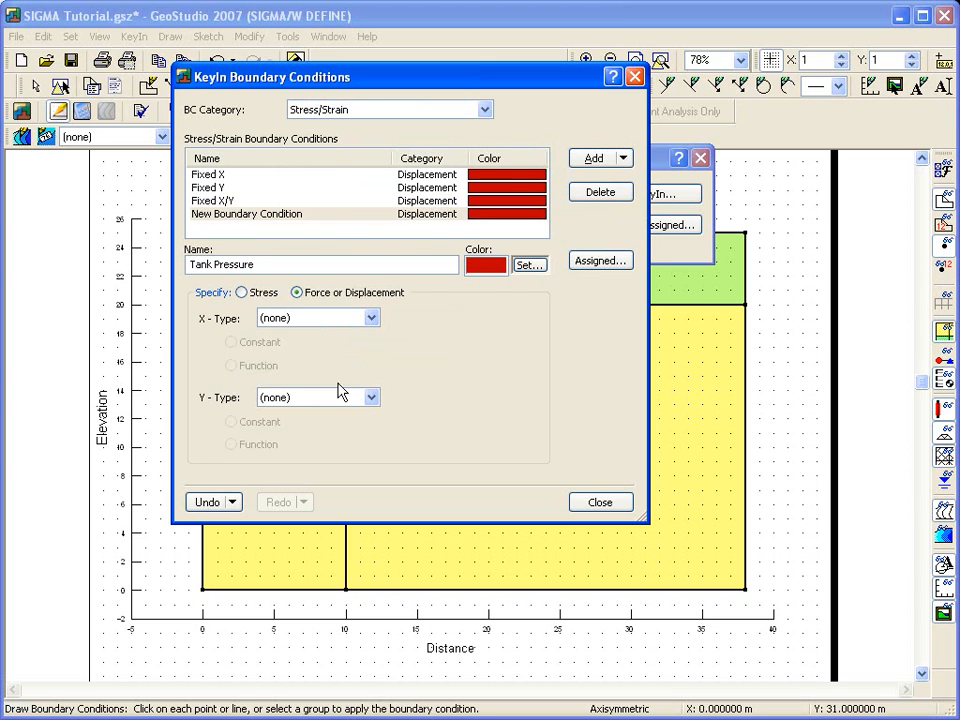
- Set the Tank Pressure boundary condition's colour to blue
{"action": "left_click", "coordinate": [529, 266]}
{"action": "left_click", "coordinate": [420, 258]}
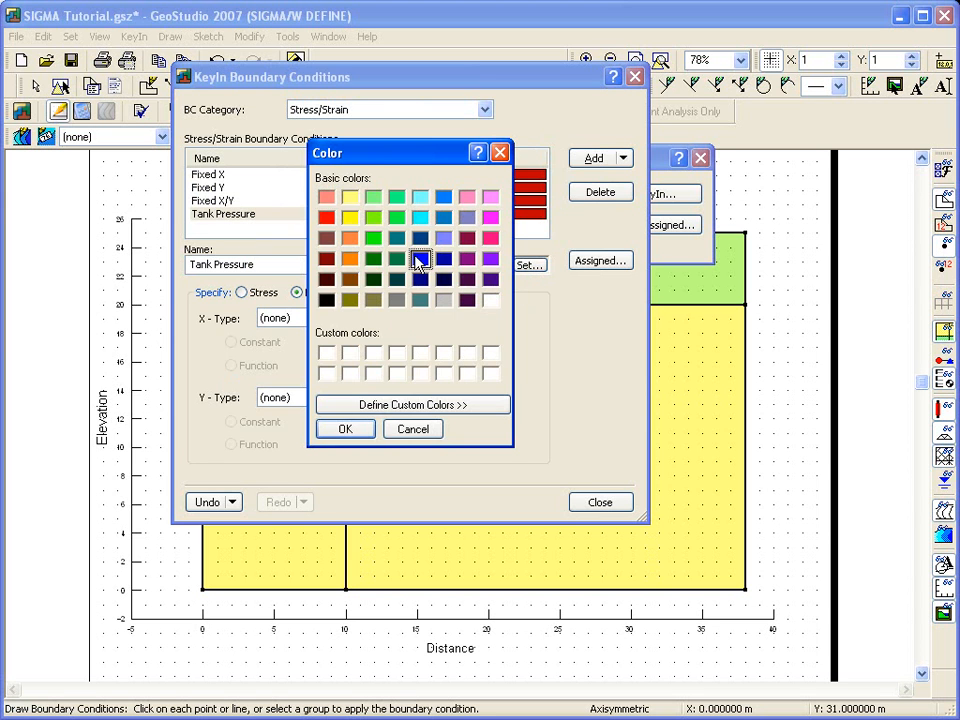
{"action": "left_click", "coordinate": [344, 430]}
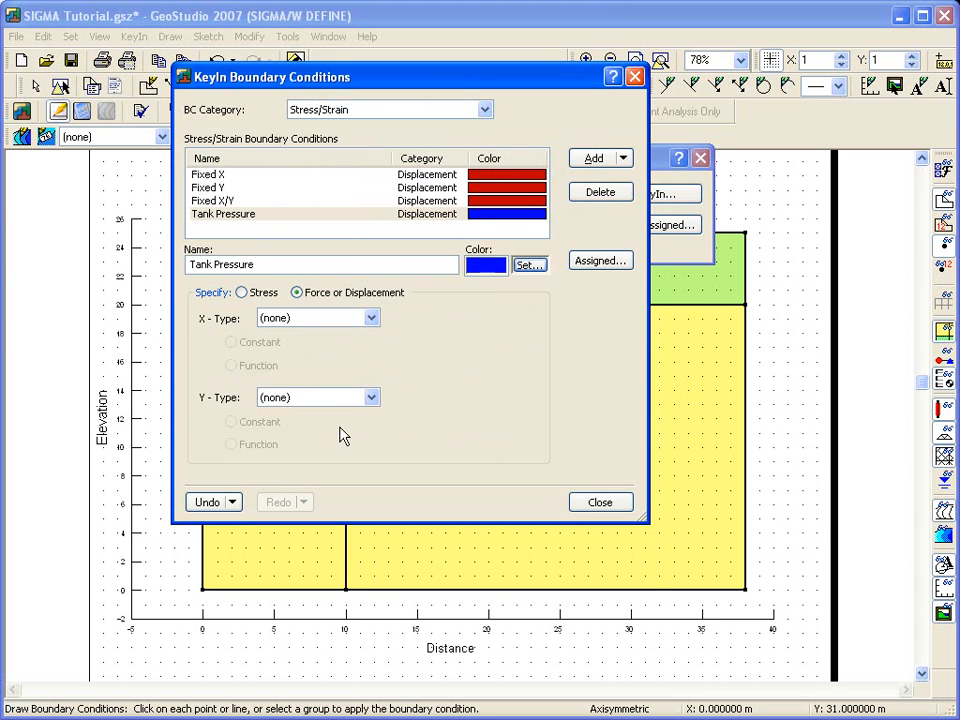
- Define Tank Pressure as an X-Y Stress with a constant Y-stress of -40 kPa
{"action": "left_click", "coordinate": [241, 292]}
{"action": "left_click", "coordinate": [357, 318]}
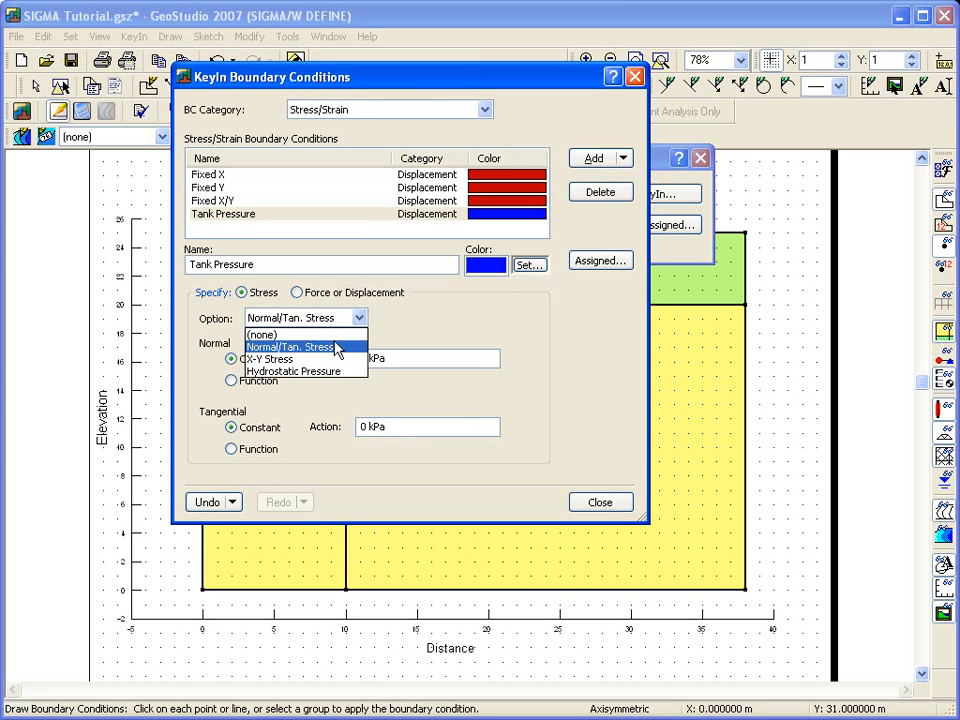
{"action": "left_click", "coordinate": [330, 357]}
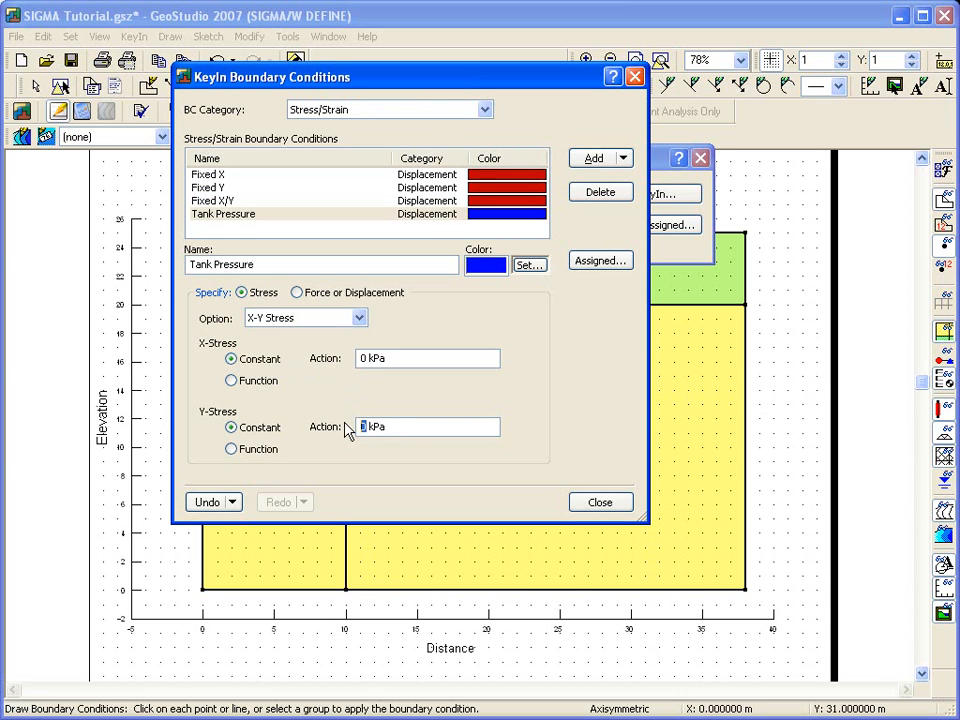
{"action": "type", "text": "40"}
{"action": "left_click", "coordinate": [595, 502]}
- Apply the Fixed X boundary condition to the left edge of the model at distance 0
{"action": "mouse_move", "coordinate": [455, 160]}
{"action": "left_mouse_down"}
{"action": "mouse_move", "coordinate": [465, 133]}
{"action": "mouse_move", "coordinate": [536, 106]}
{"action": "left_mouse_up"}
{"action": "left_click", "coordinate": [658, 176]}
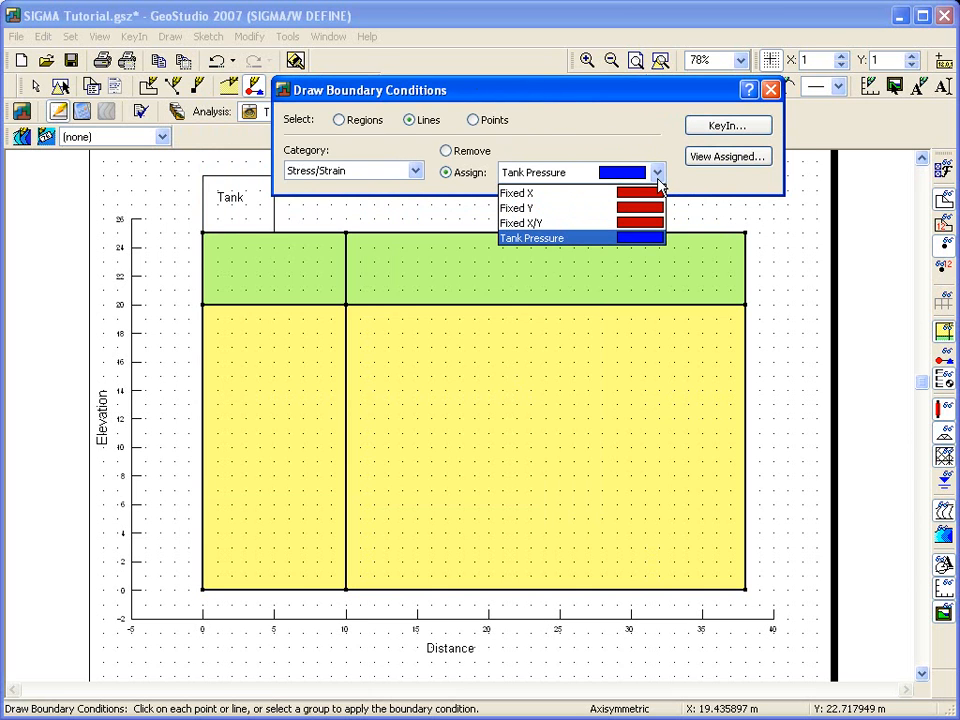
{"action": "left_click", "coordinate": [651, 197]}
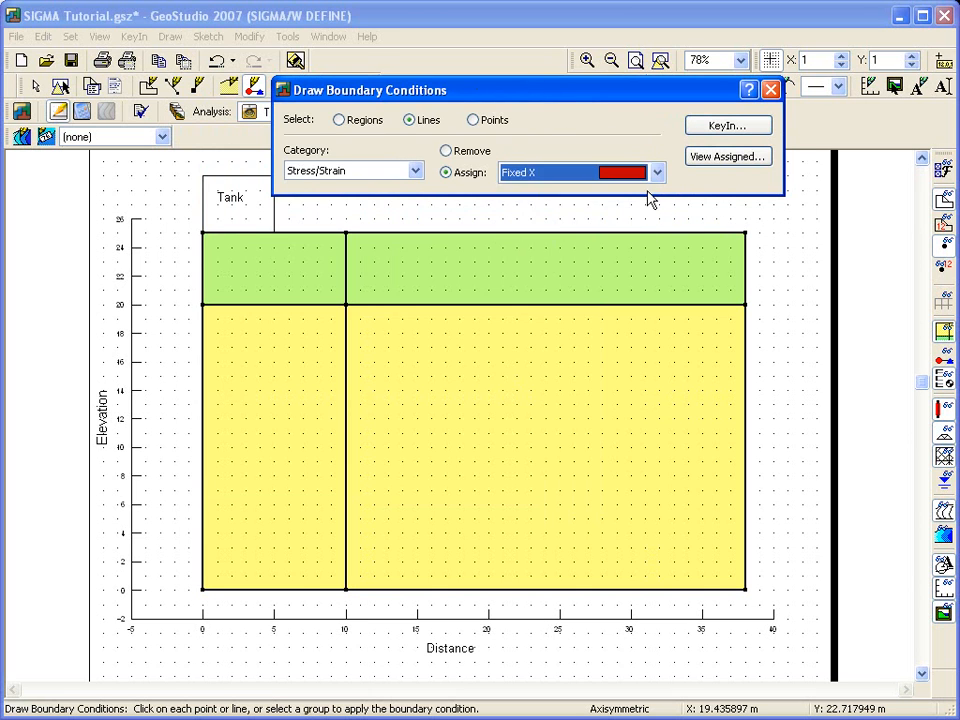
{"action": "left_click_drag", "start_coordinate": [187, 225], "coordinate": [210, 620]}
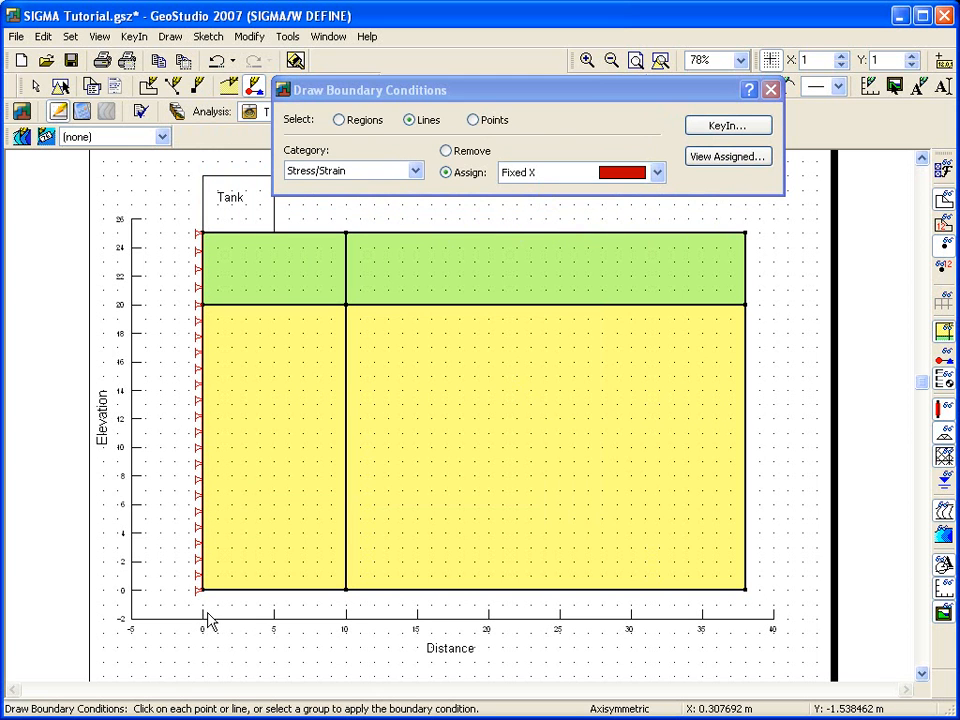
- Apply the Fixed X/Y boundary condition to the bottom and right edges of the model
{"action": "left_click", "coordinate": [595, 179]}
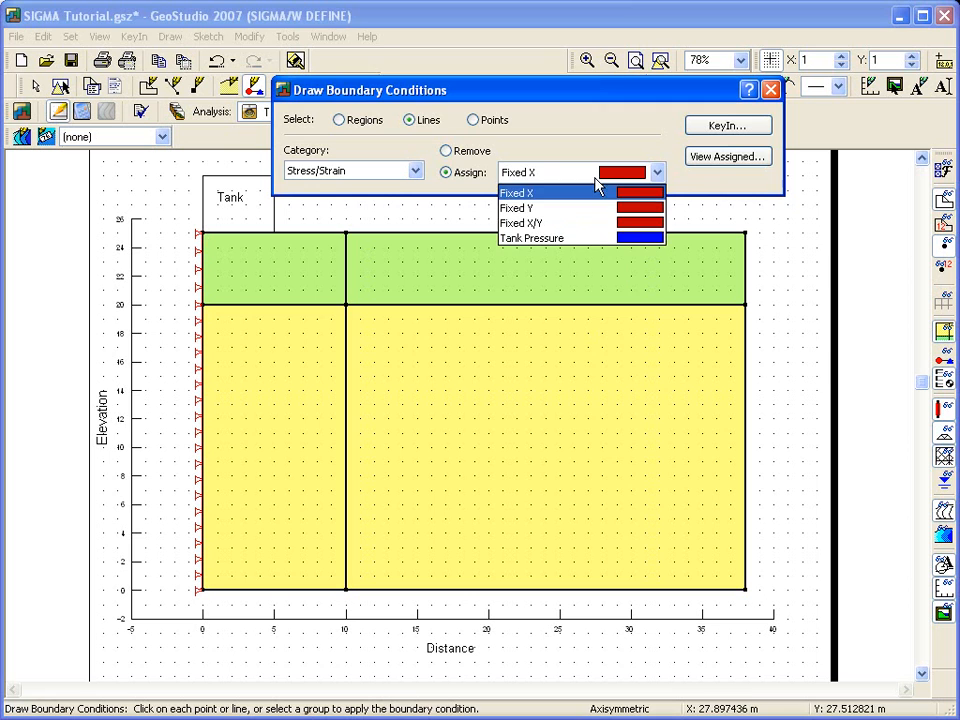
{"action": "left_click", "coordinate": [579, 224]}
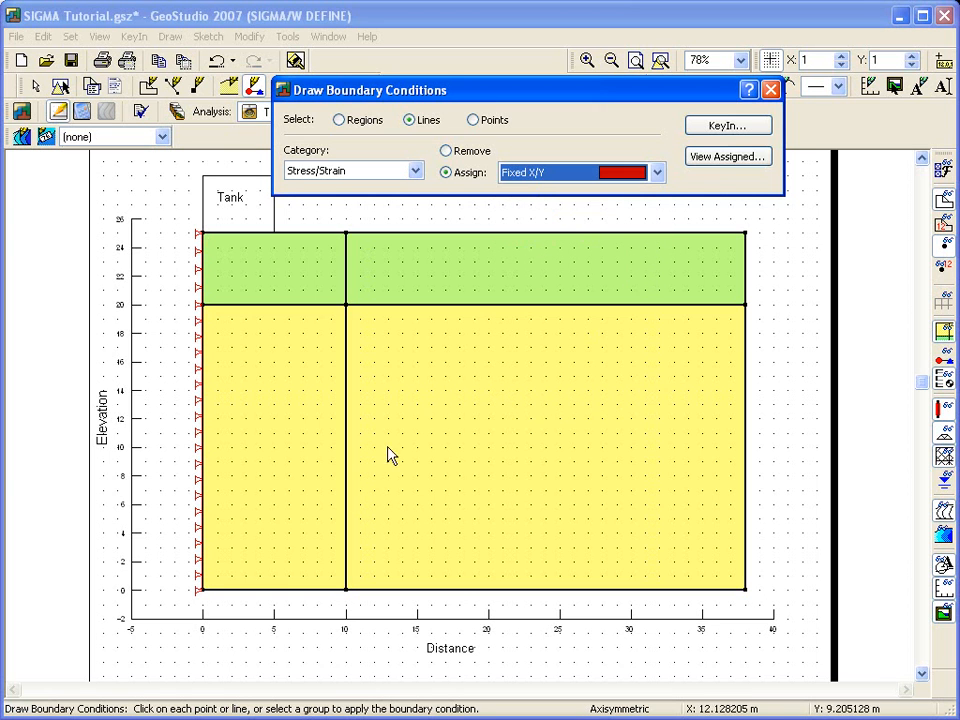
{"action": "left_click_drag", "start_coordinate": [174, 583], "coordinate": [710, 224]}
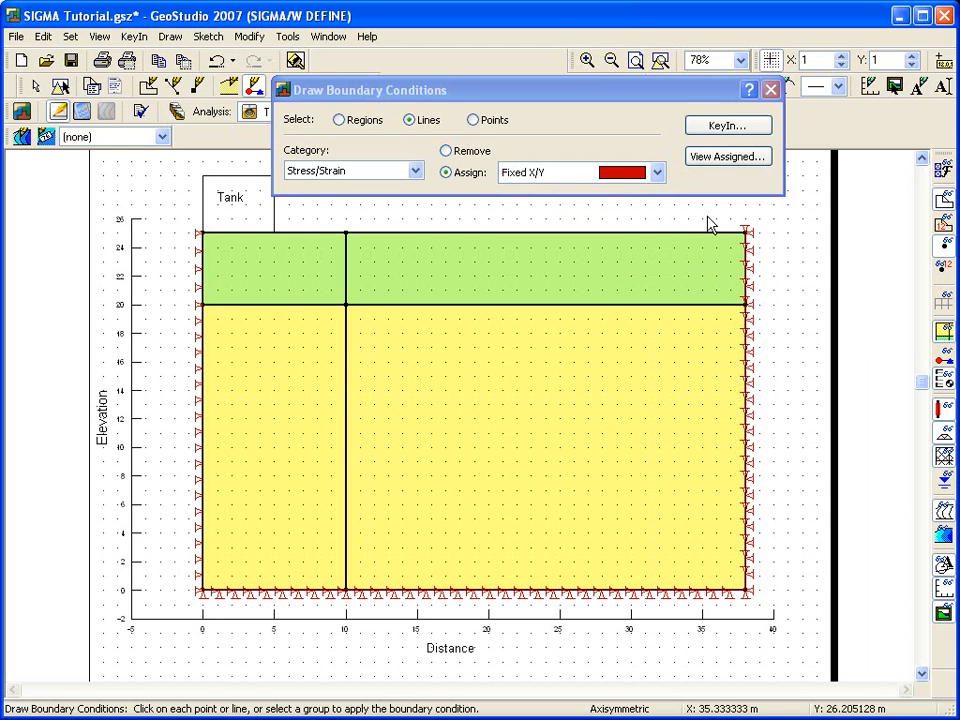
- Apply the Tank Pressure boundary condition to the ground surface line above the left soil column
{"action": "left_click", "coordinate": [613, 175]}
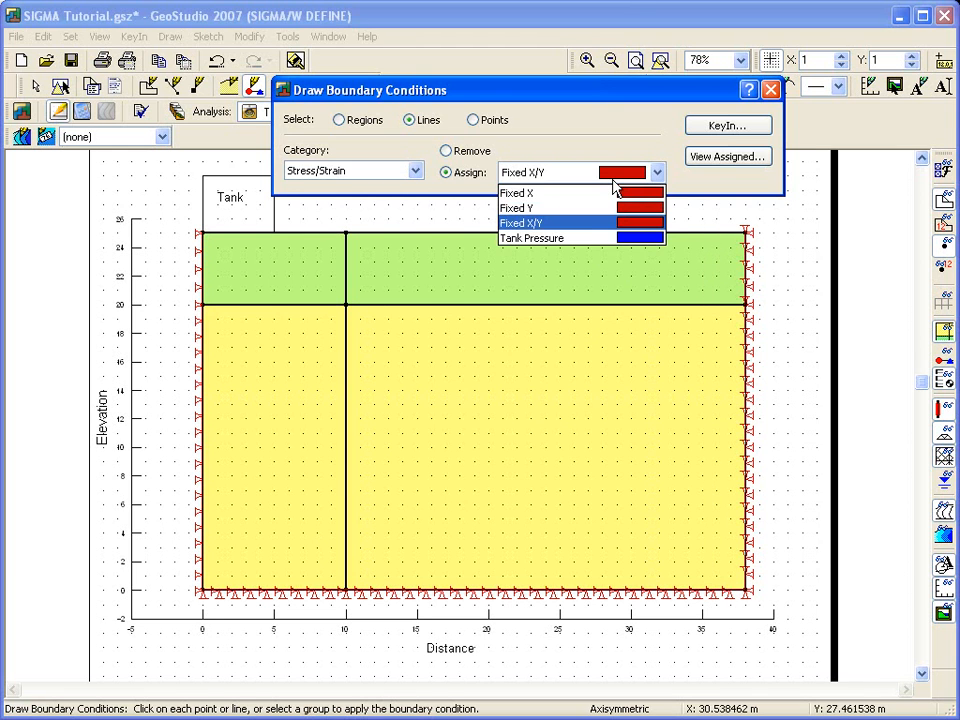
{"action": "left_click", "coordinate": [575, 240]}
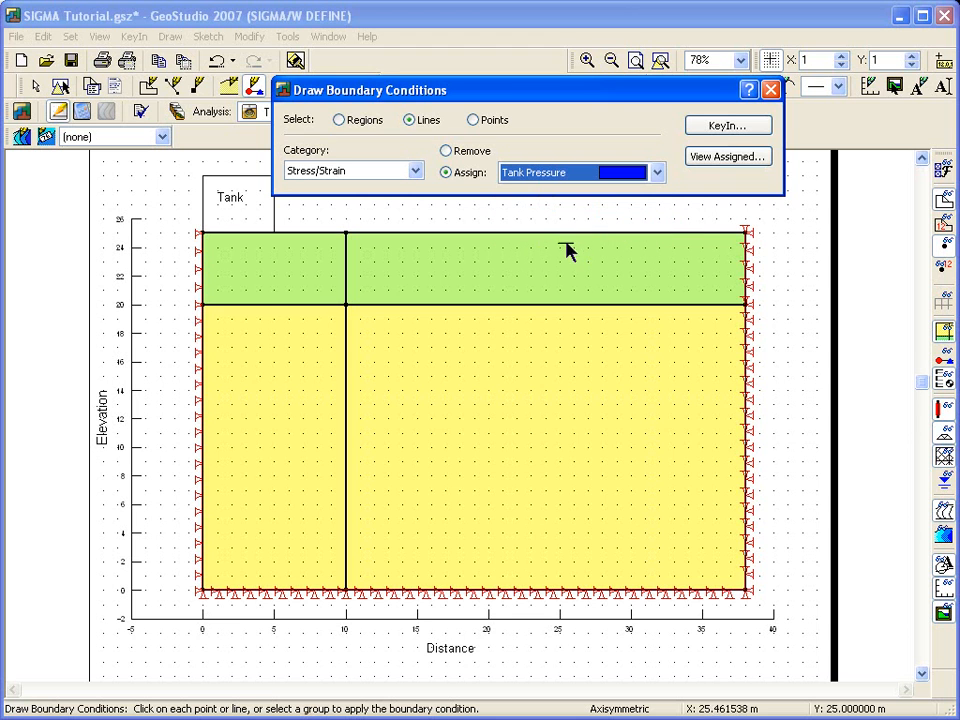
{"action": "left_click", "coordinate": [231, 236]}
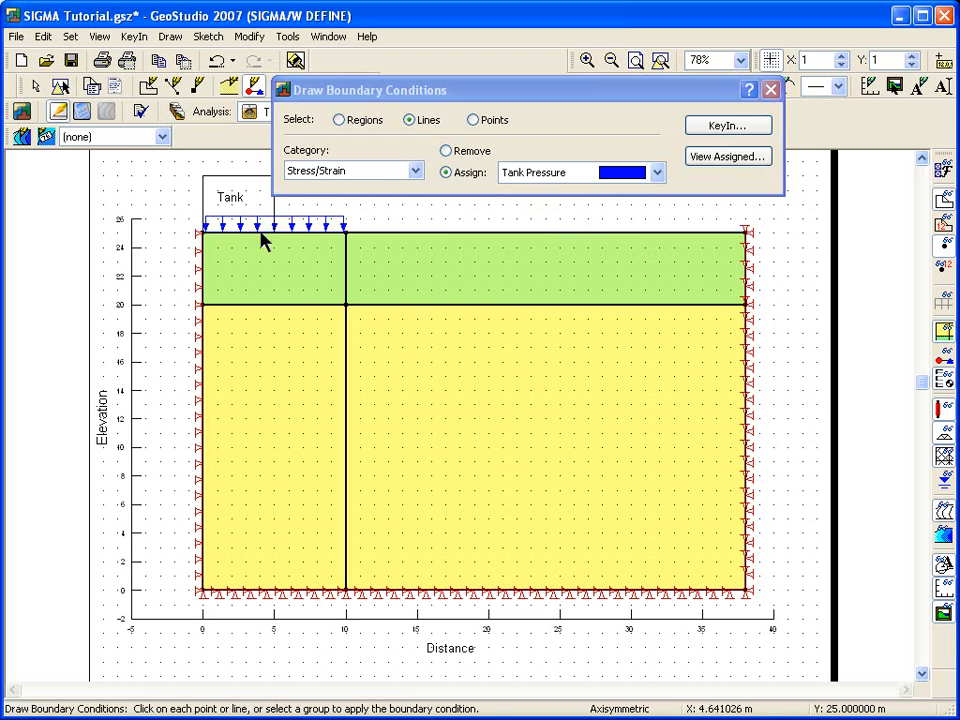
{"action": "left_click", "coordinate": [771, 89]}
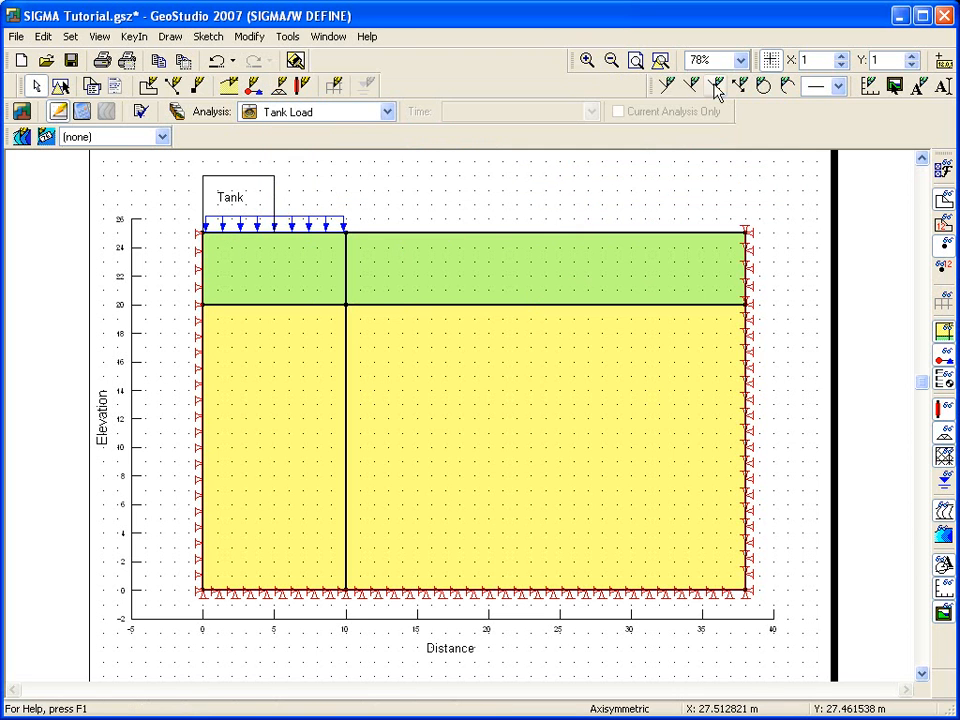
- Add a point at X 5 m, Y 25 m on the ground surface at the tank's edge
{"action": "left_click", "coordinate": [587, 60]}
{"action": "left_click_drag", "start_coordinate": [157, 172], "coordinate": [422, 322]}
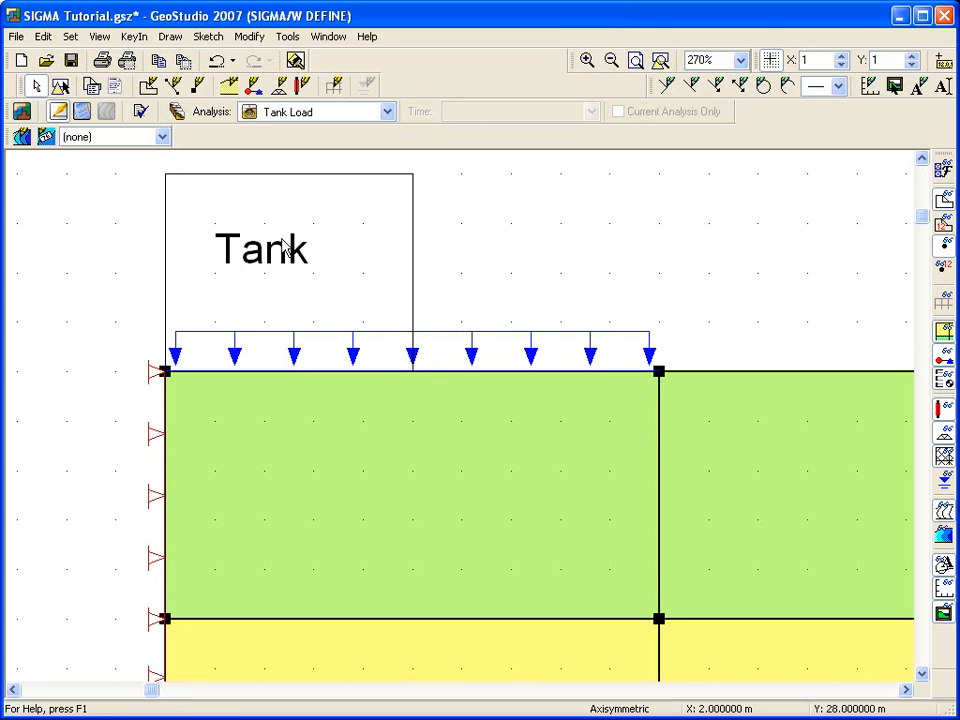
{"action": "left_click", "coordinate": [170, 36]}
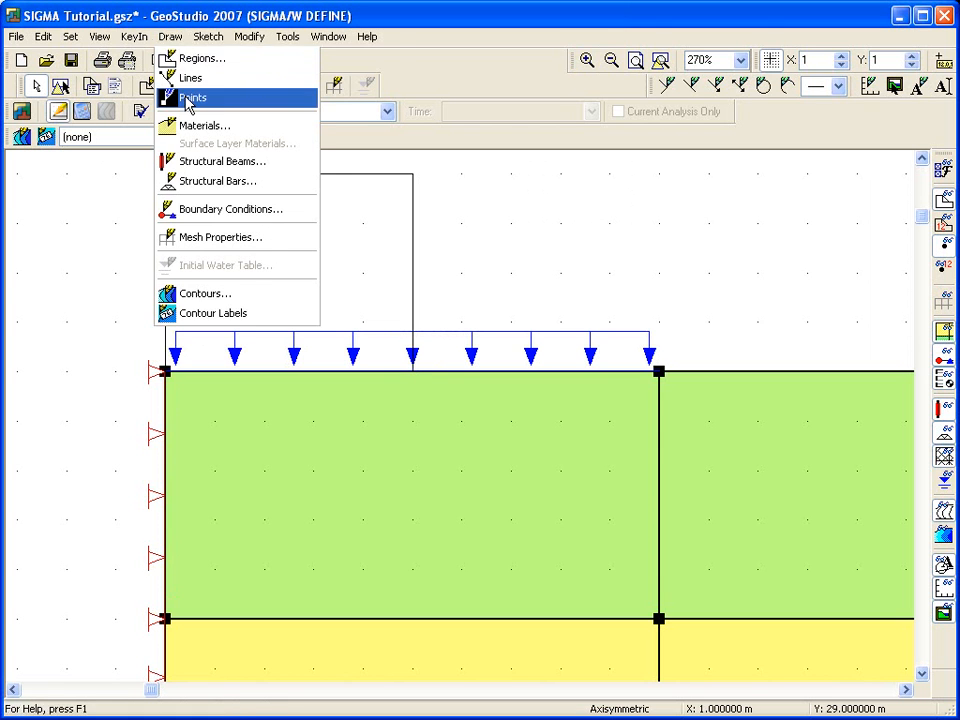
{"action": "left_click", "coordinate": [190, 98]}
{"action": "left_click", "coordinate": [412, 372]}
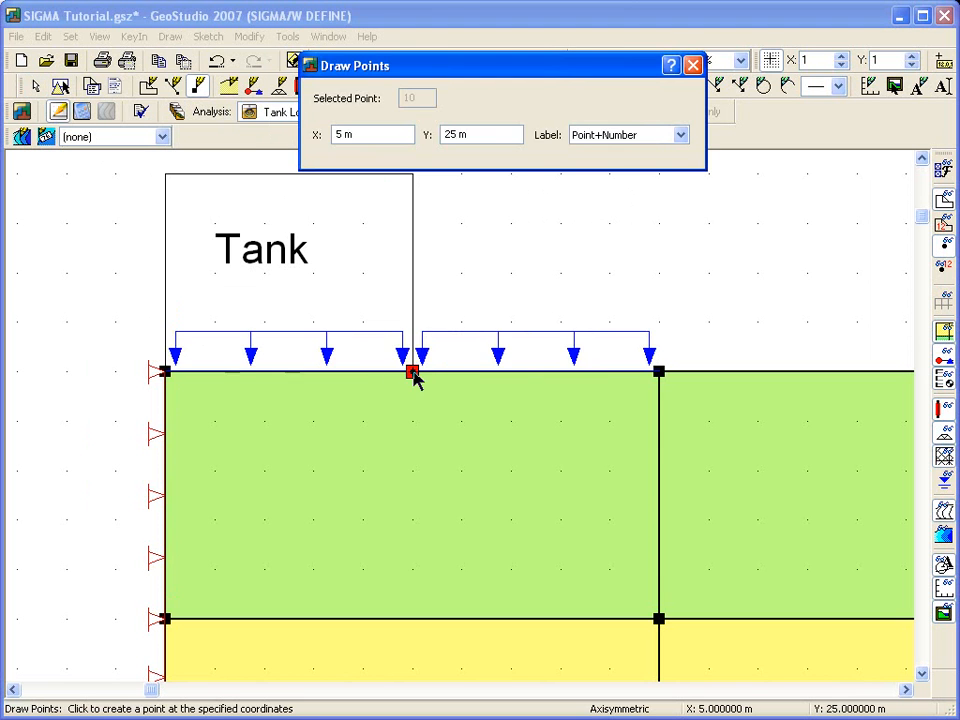
{"action": "left_click", "coordinate": [692, 66]}
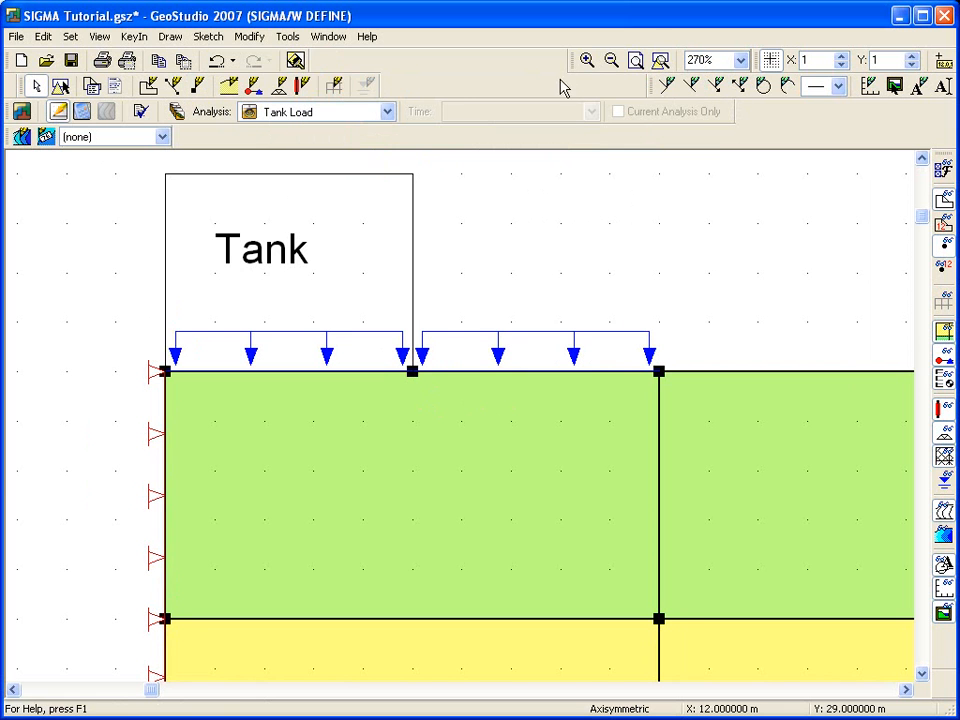
- Remove the tank pressure boundary condition from the ground surface segment between 5 m and 10 m
{"action": "left_click", "coordinate": [176, 38]}
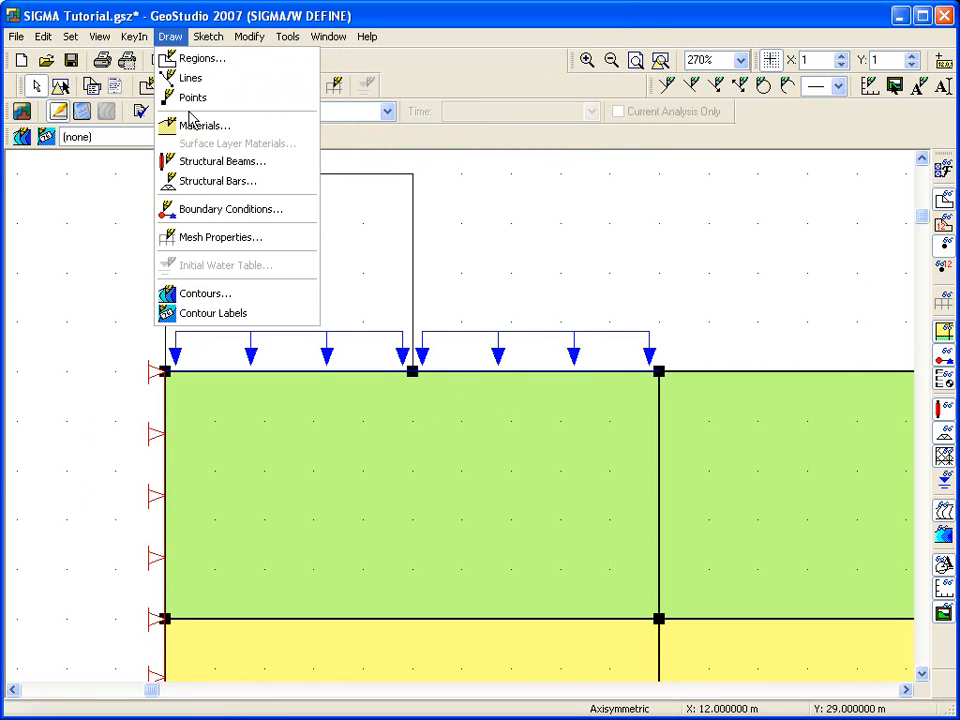
{"action": "left_click", "coordinate": [197, 210]}
{"action": "left_click", "coordinate": [459, 153]}
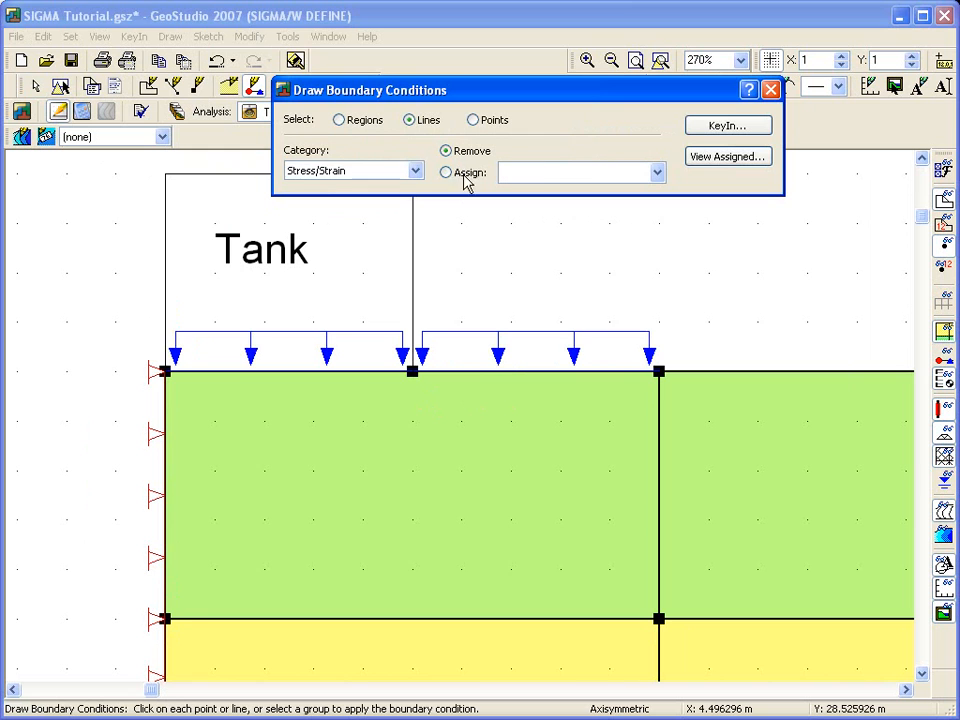
{"action": "left_click", "coordinate": [502, 374]}
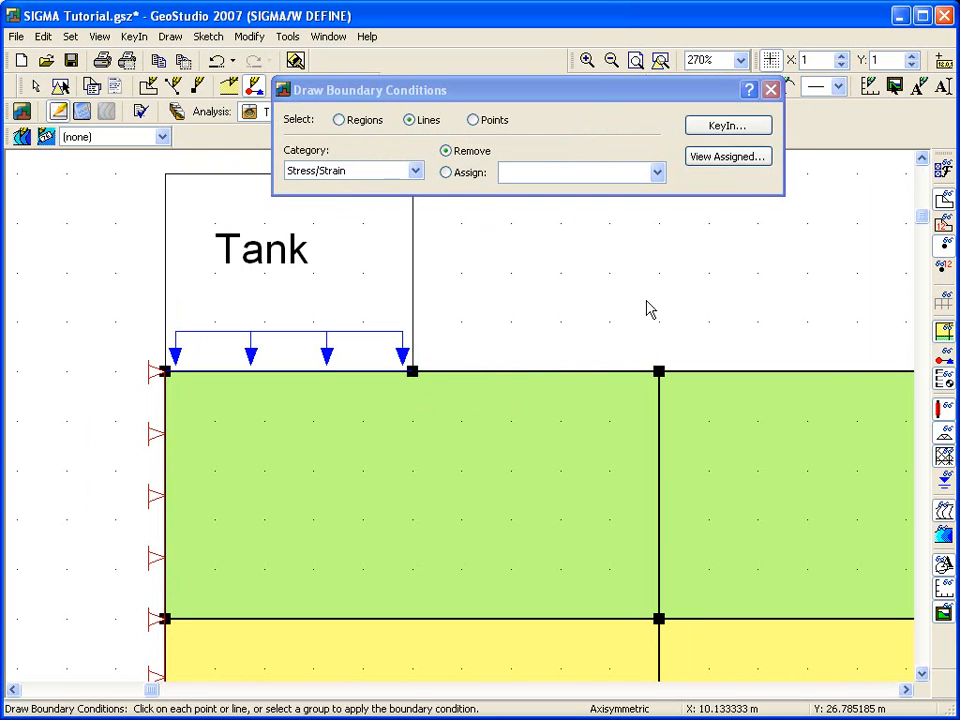
{"action": "left_click", "coordinate": [771, 90]}
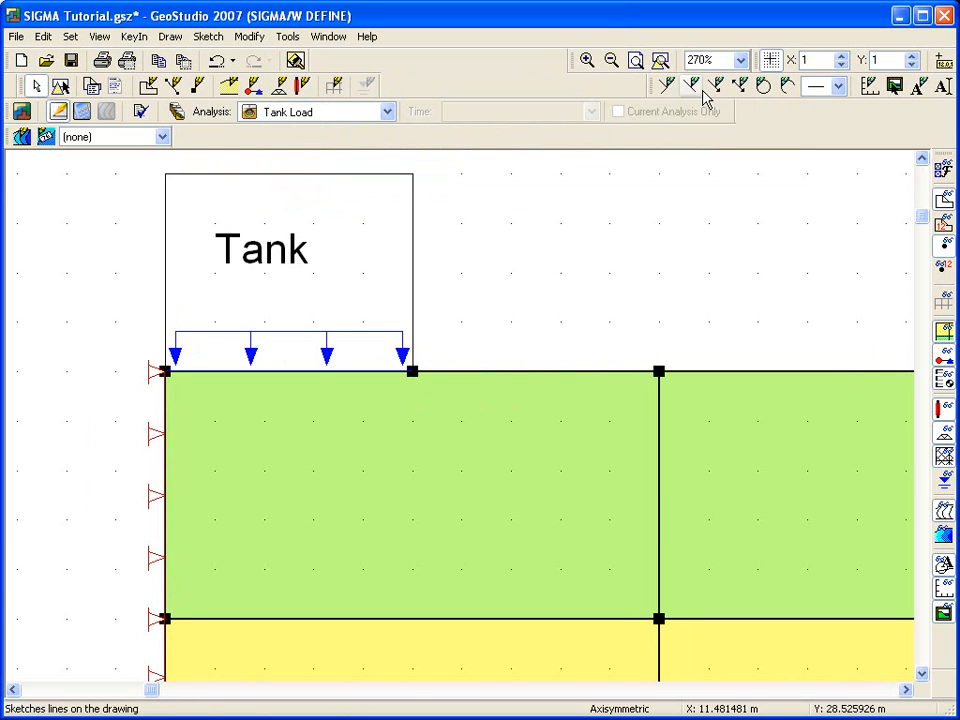
- Set the approximate global mesh element size to 2 m
{"action": "left_click", "coordinate": [660, 61]}
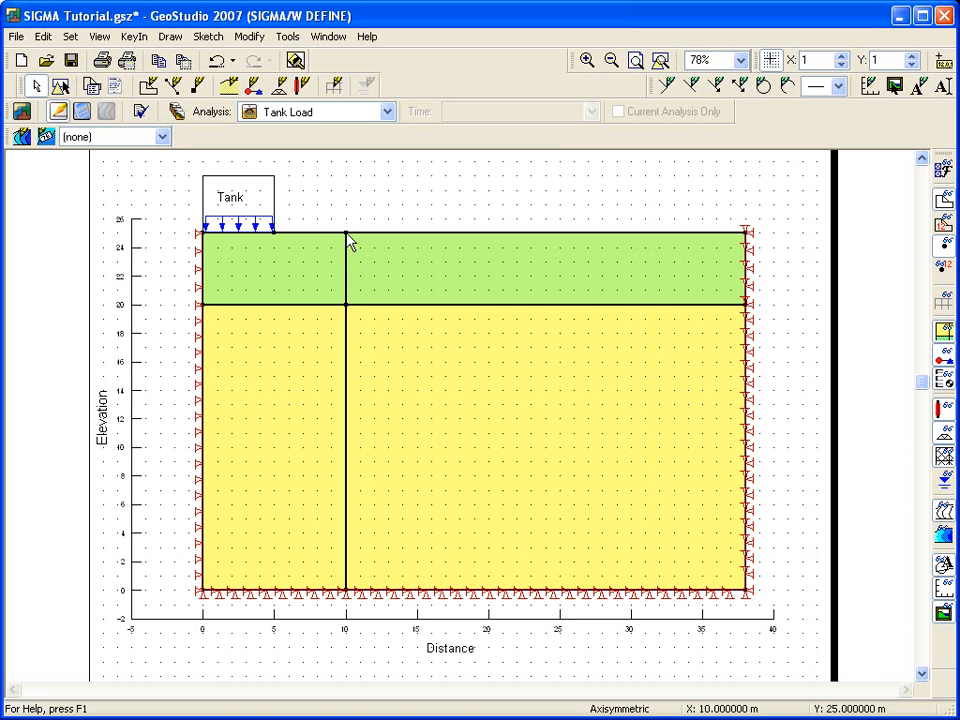
{"action": "left_click", "coordinate": [170, 36]}
{"action": "left_click", "coordinate": [237, 239]}
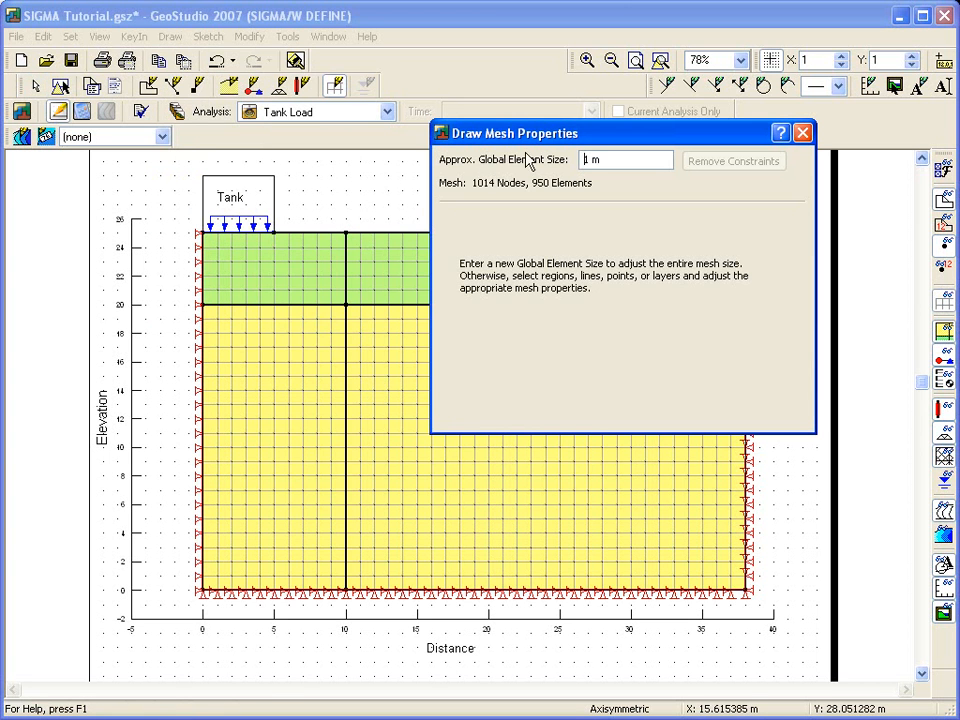
{"action": "left_click_drag", "start_coordinate": [551, 137], "coordinate": [568, 70]}
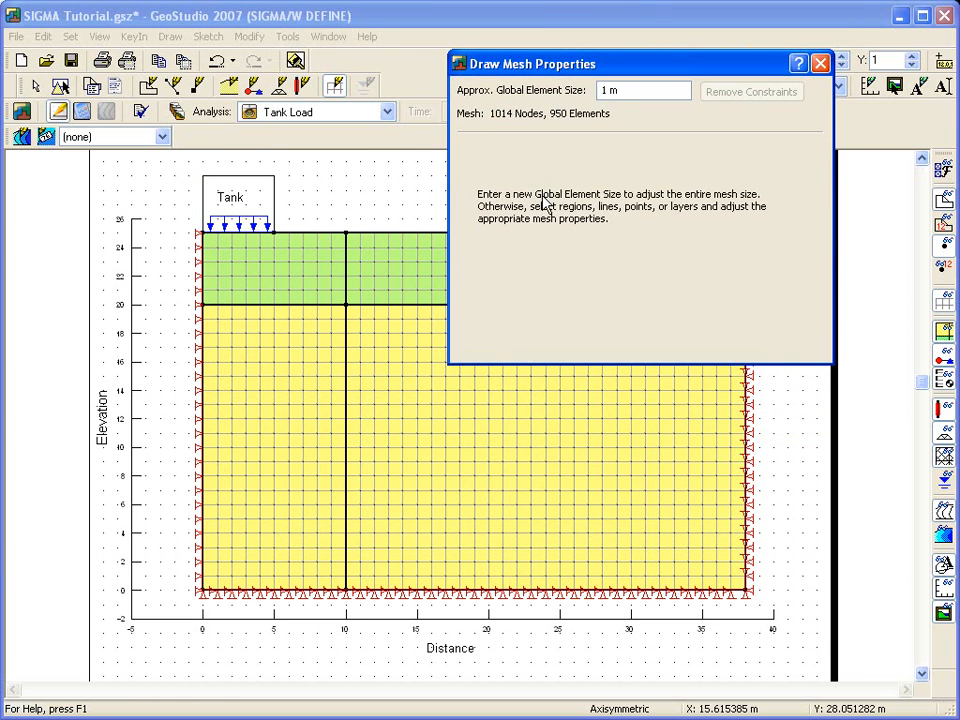
{"action": "left_click", "coordinate": [315, 399]}
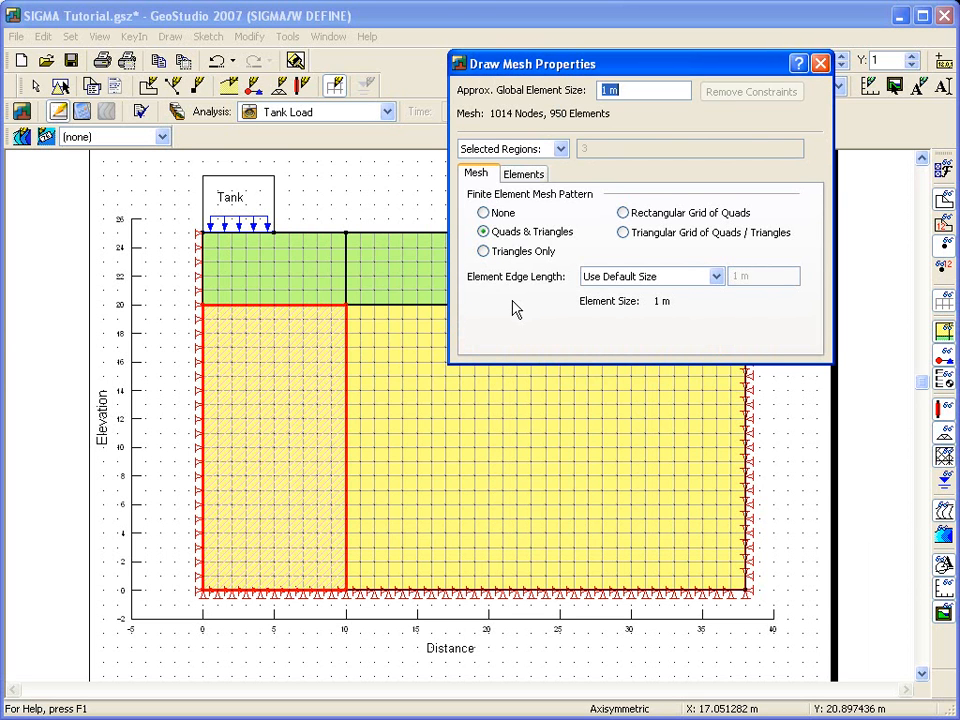
{"action": "left_click_drag", "start_coordinate": [609, 91], "coordinate": [600, 91]}
{"action": "type", "text": "2"}
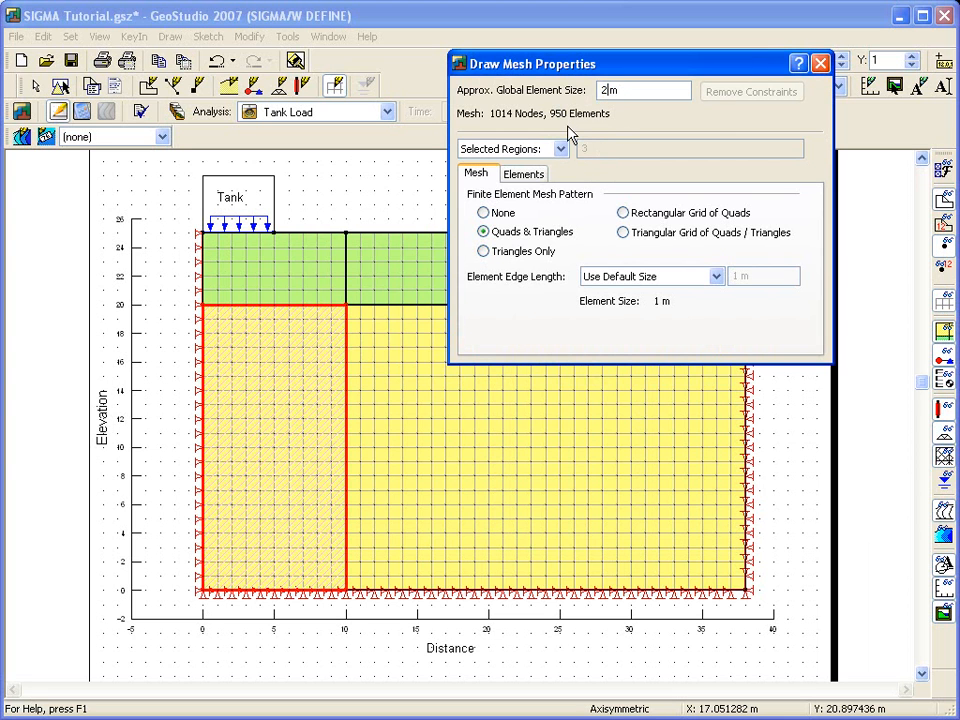
{"action": "left_click", "coordinate": [306, 280]}
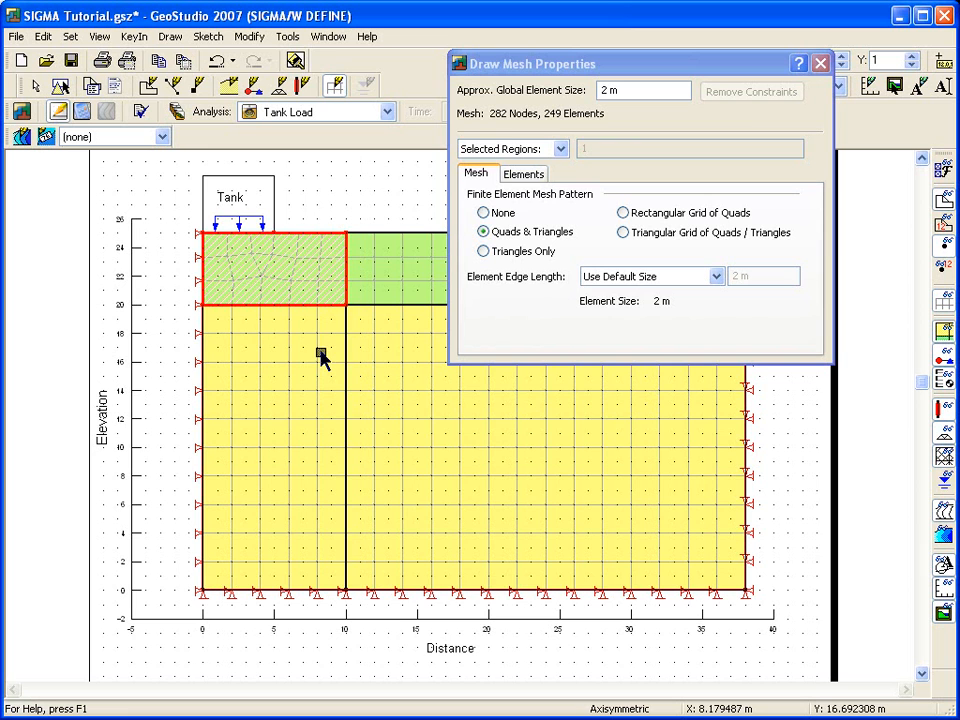
- Set all four soil regions to a Rectangular Grid of Quads mesh pattern
{"action": "left_click", "coordinate": [320, 357]}
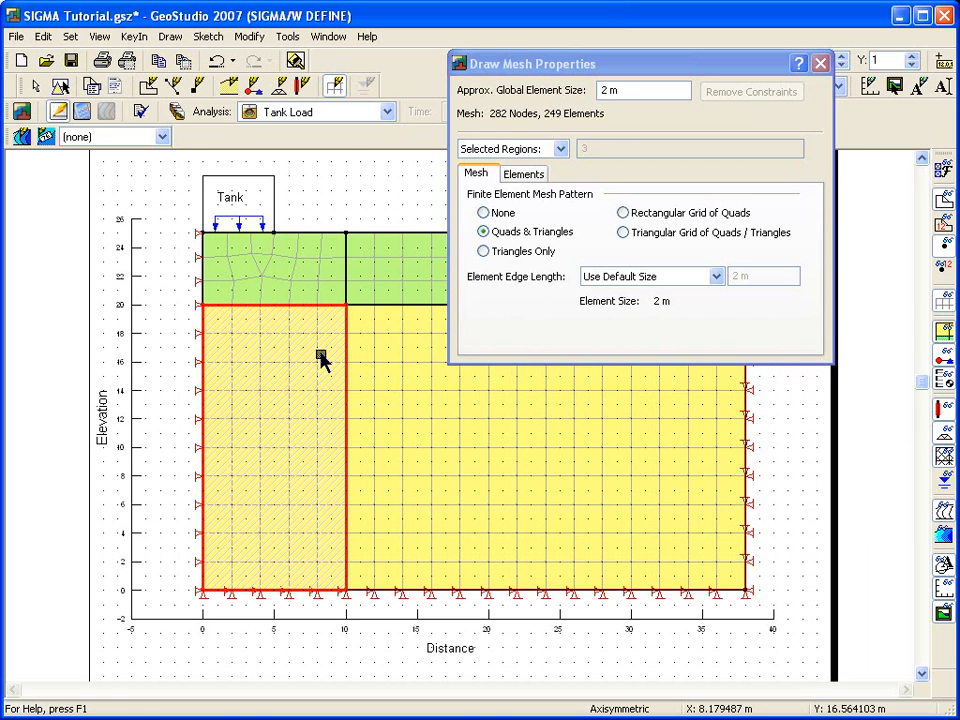
{"action": "left_click", "coordinate": [308, 273], "text": "ctrl"}
{"action": "left_click", "coordinate": [381, 303], "text": "ctrl"}
{"action": "left_click", "coordinate": [381, 357], "text": "ctrl"}
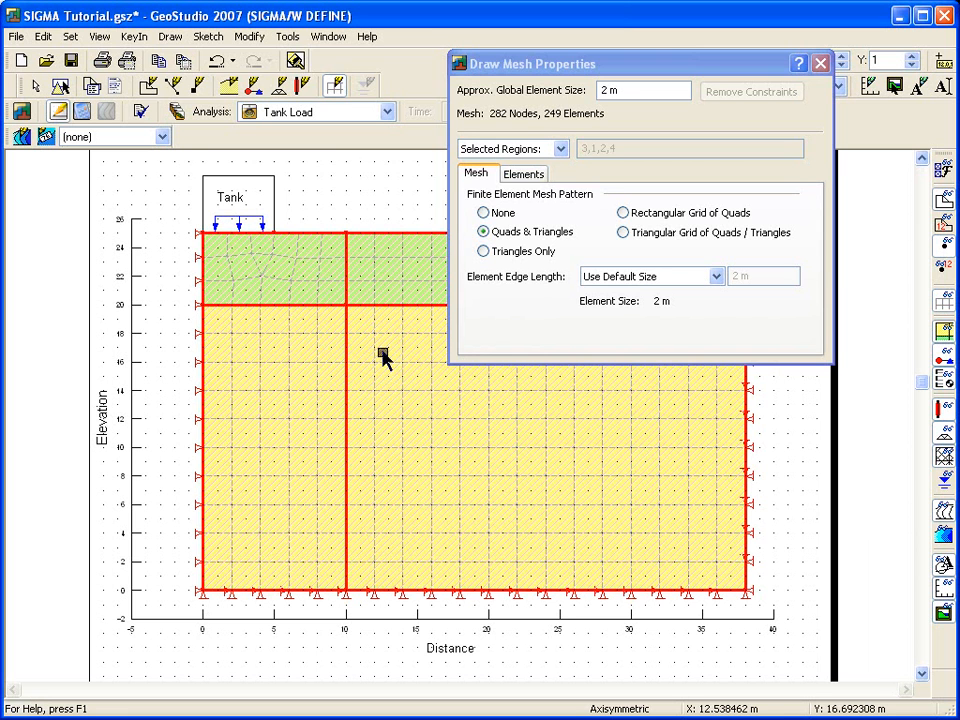
{"action": "left_click", "coordinate": [624, 214]}
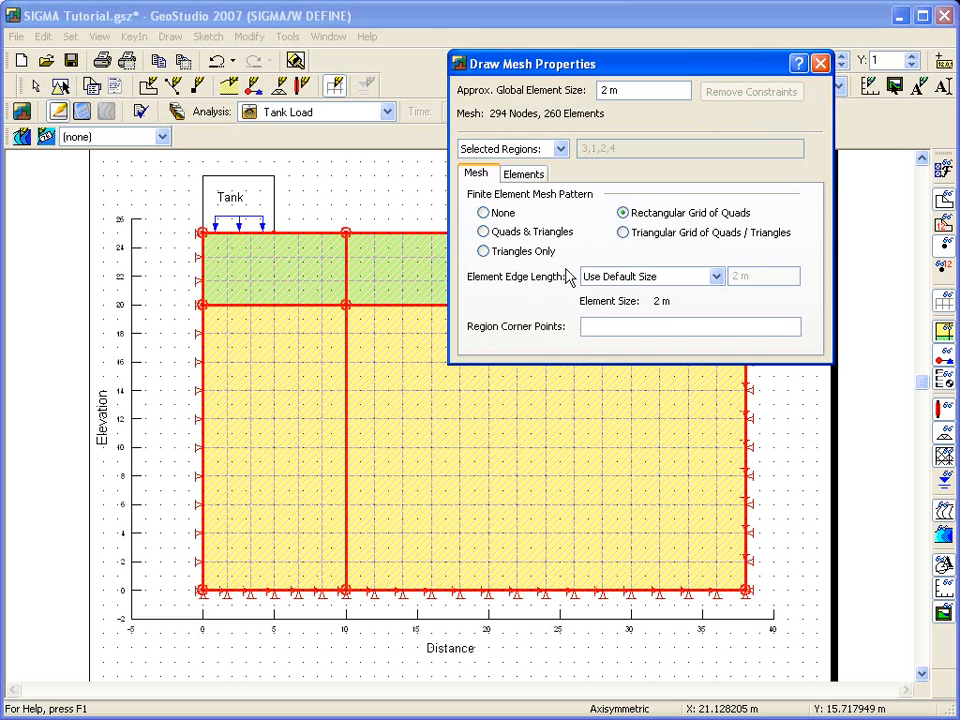
- Set the element edge length of the two left regions to a Ratio of Default Size of 0.5
{"action": "left_click", "coordinate": [299, 412]}
{"action": "left_click", "coordinate": [295, 278], "text": "ctrl"}
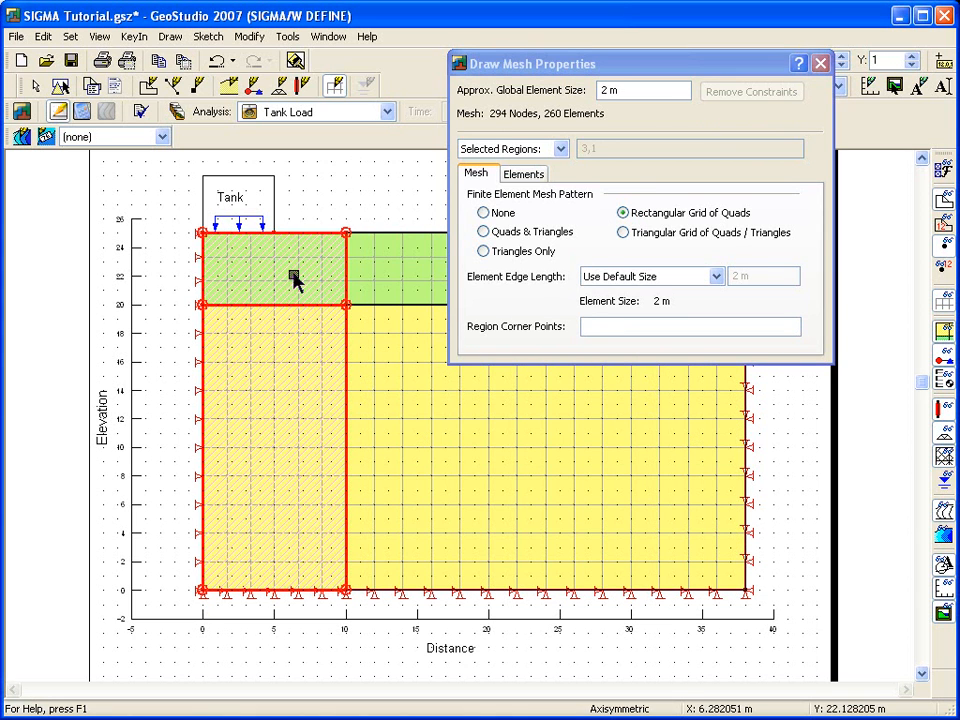
{"action": "left_click", "coordinate": [716, 277]}
{"action": "left_click", "coordinate": [705, 306]}
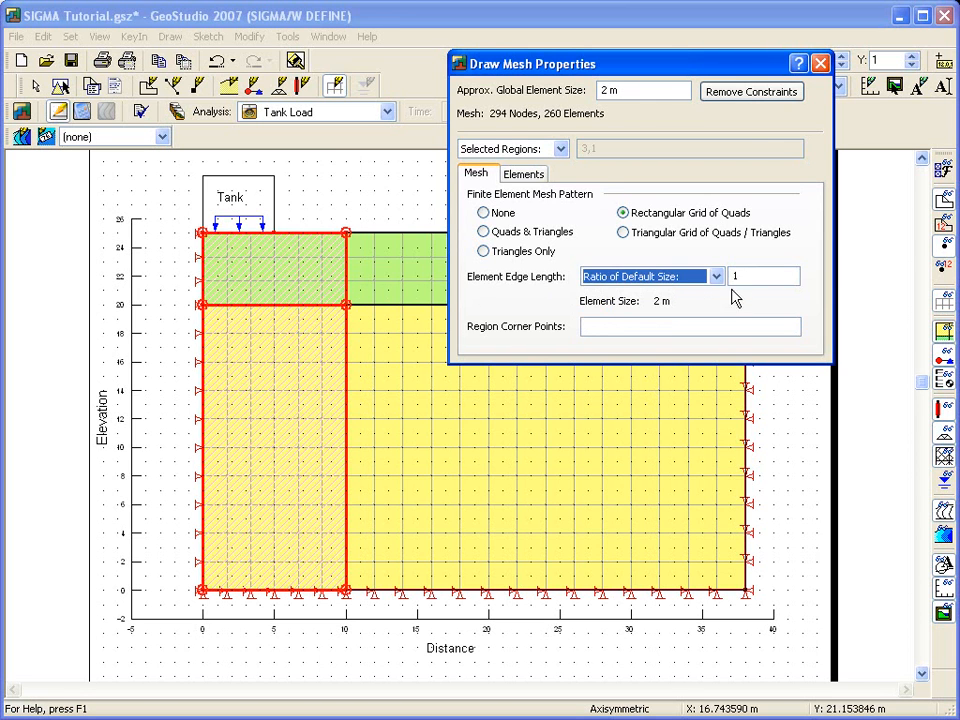
{"action": "left_click", "coordinate": [745, 277]}
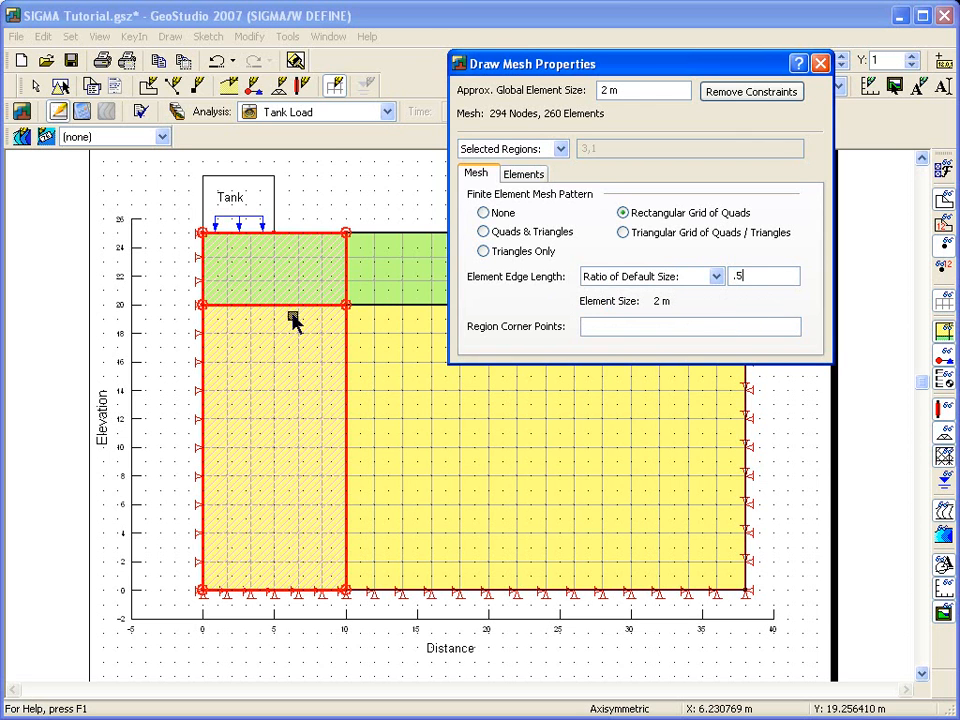
{"action": "left_click", "coordinate": [284, 279]}
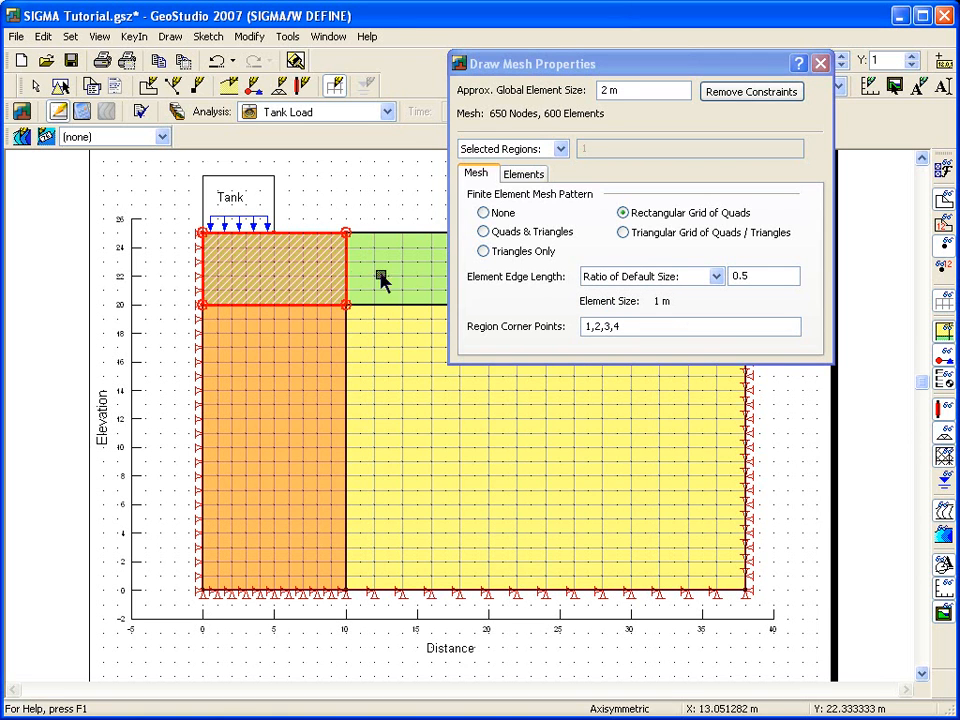
- Enable Apply Secondary Nodes for the mesh elements and close the mesh properties
{"action": "left_click", "coordinate": [533, 178]}
{"action": "left_click", "coordinate": [474, 201]}
{"action": "left_click", "coordinate": [336, 338]}
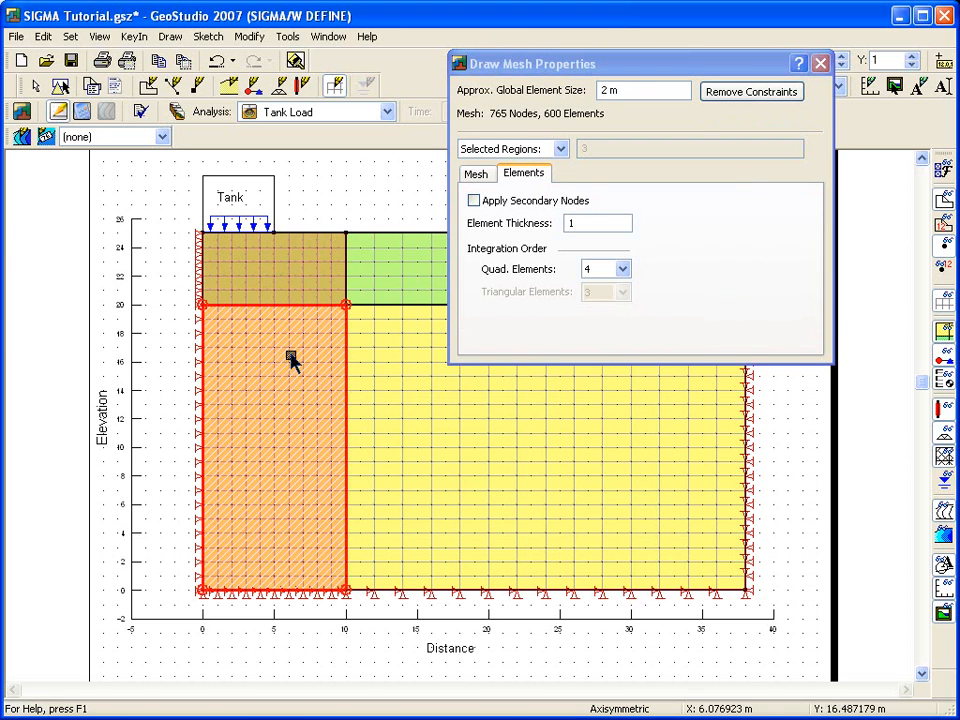
{"action": "left_click", "coordinate": [475, 202]}
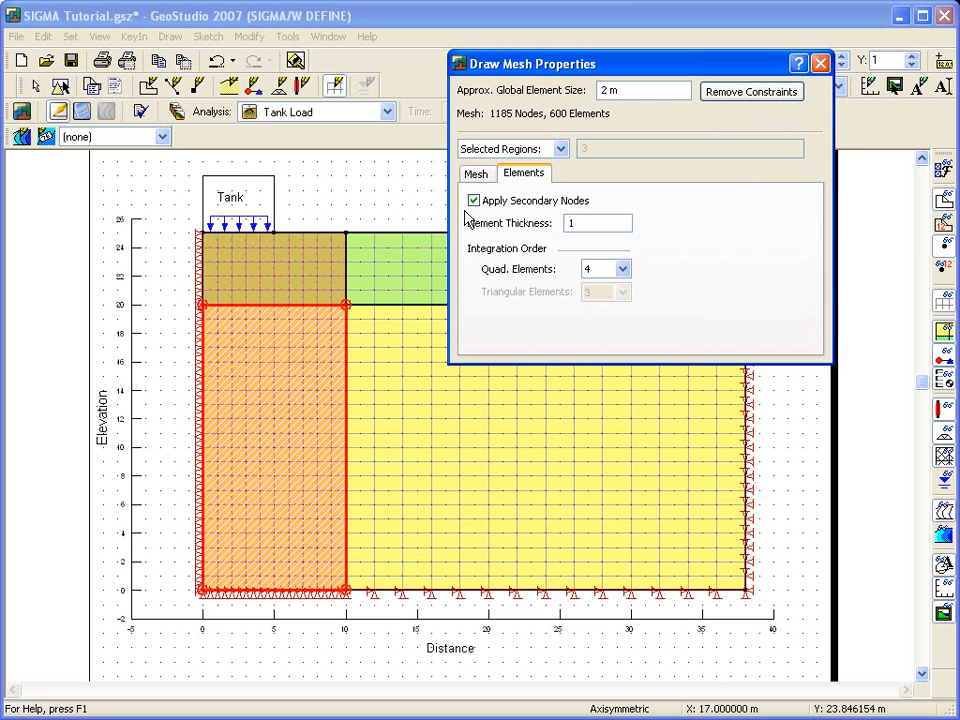
{"action": "left_click", "coordinate": [821, 64]}
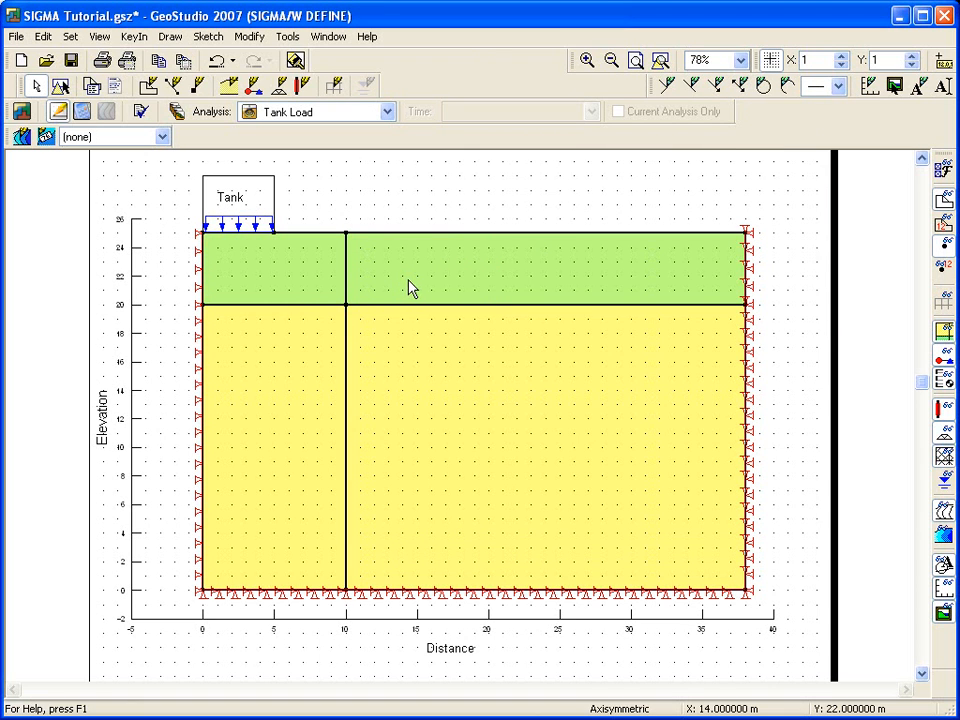
- Display the mesh and run Verify/Optimize on the model data
{"action": "left_click", "coordinate": [943, 303]}
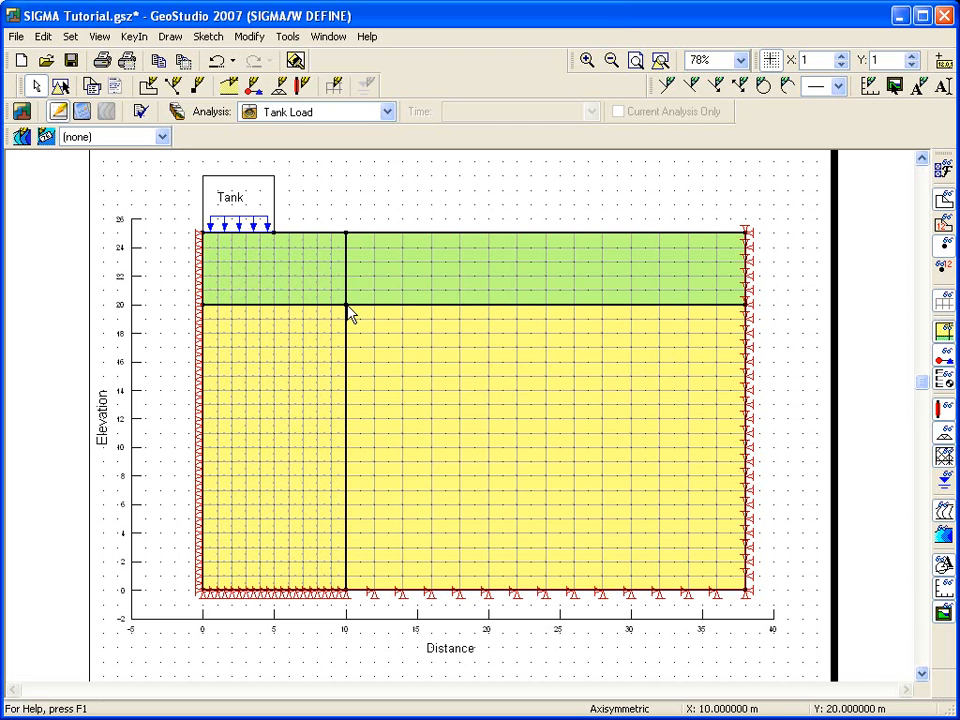
{"action": "left_click", "coordinate": [287, 37]}
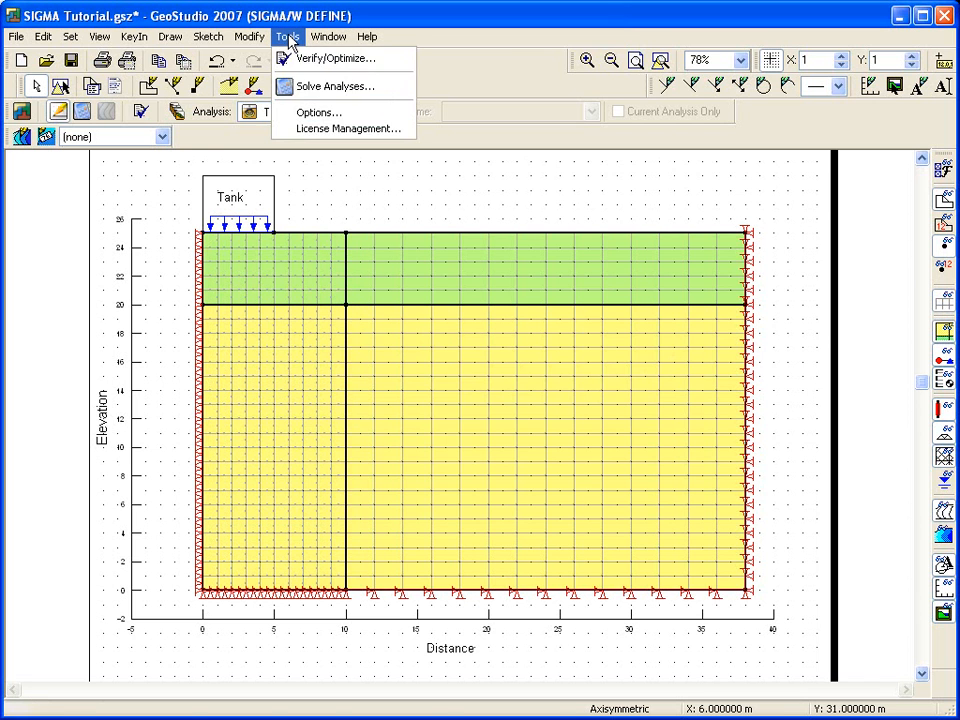
{"action": "left_click", "coordinate": [291, 57]}
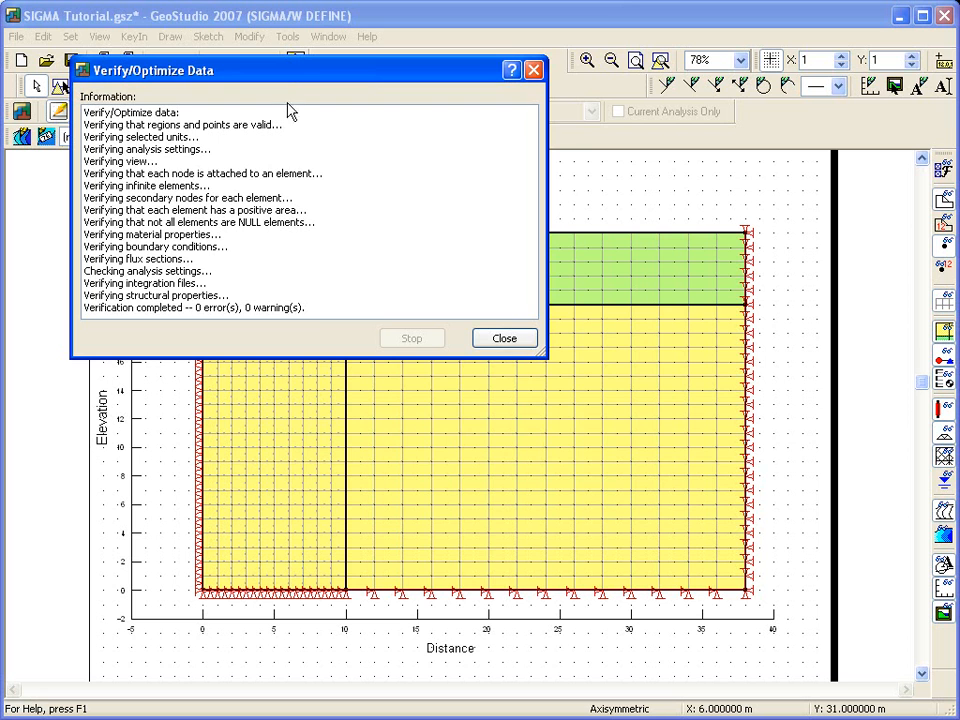
{"action": "left_click", "coordinate": [497, 339]}
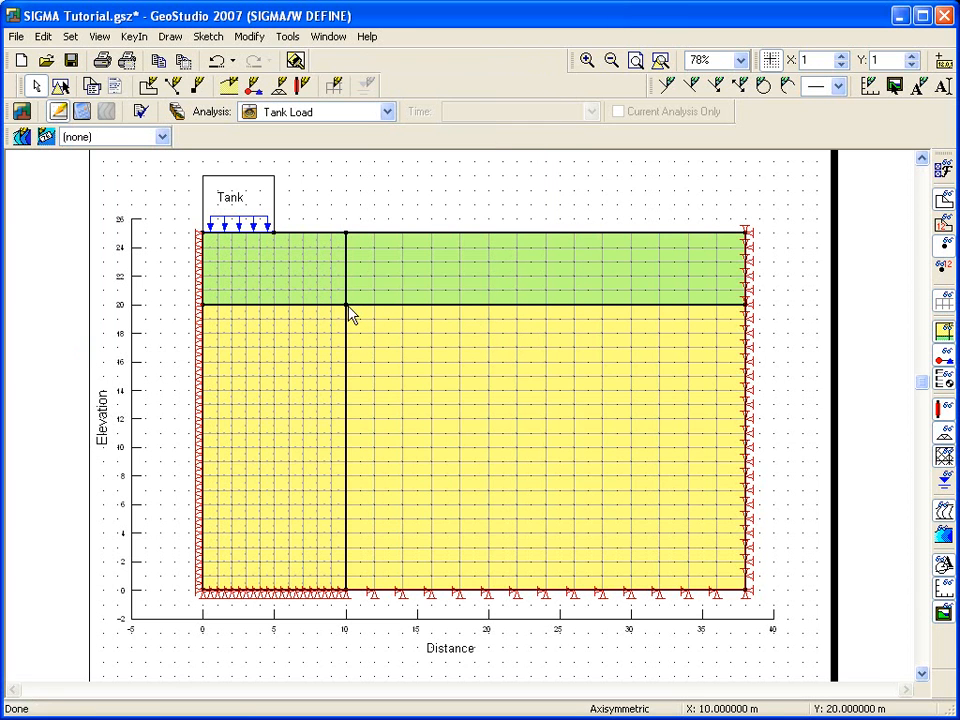
- Save the file and solve the Tank Load analysis
{"action": "left_click", "coordinate": [82, 111]}
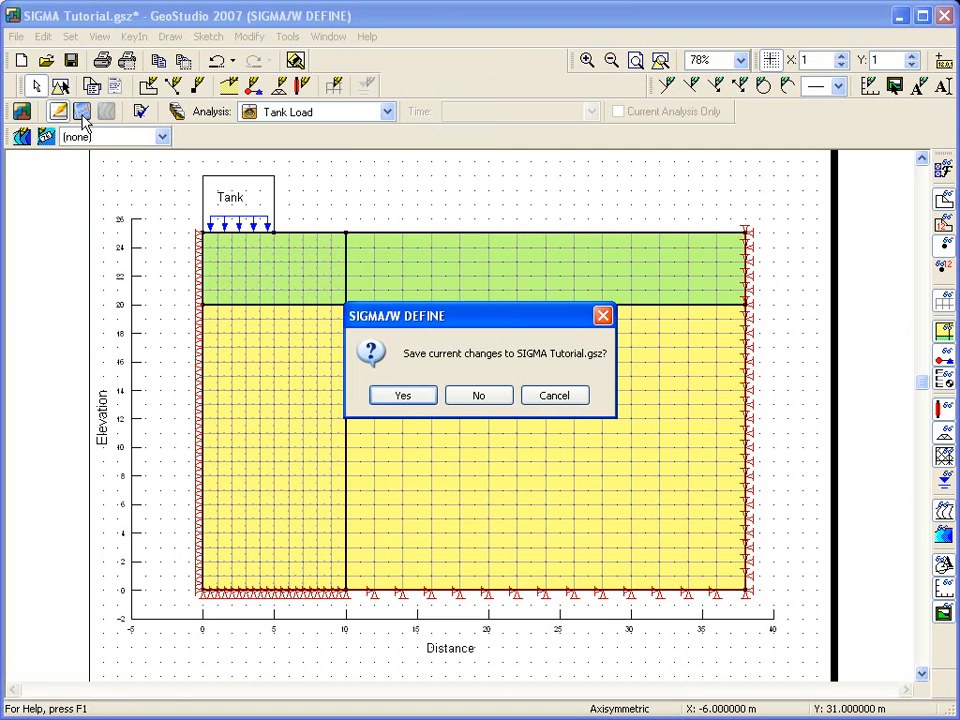
{"action": "left_click", "coordinate": [403, 396]}
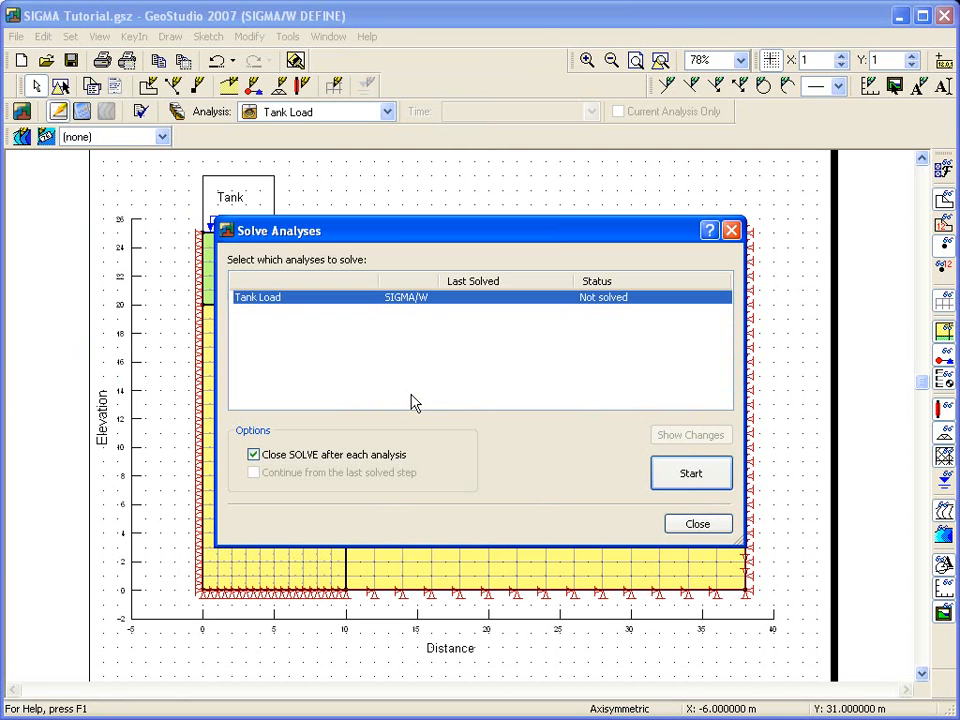
{"action": "left_click", "coordinate": [676, 476]}
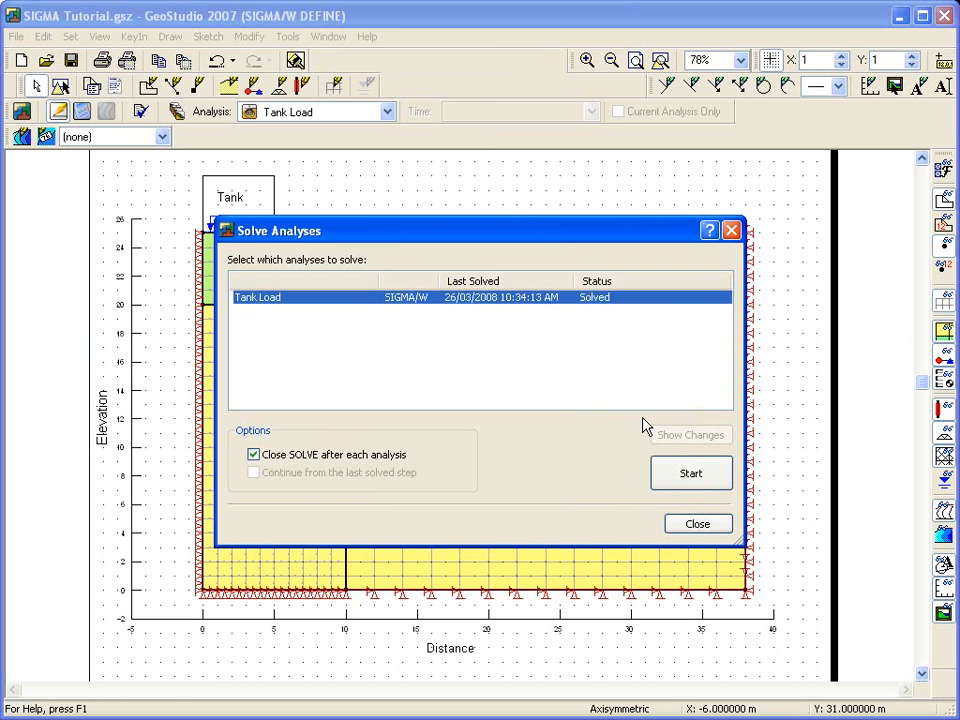
- Close the solver, open the results and label the Y-Total Stress contour lines below the tank
{"action": "left_click", "coordinate": [688, 523]}
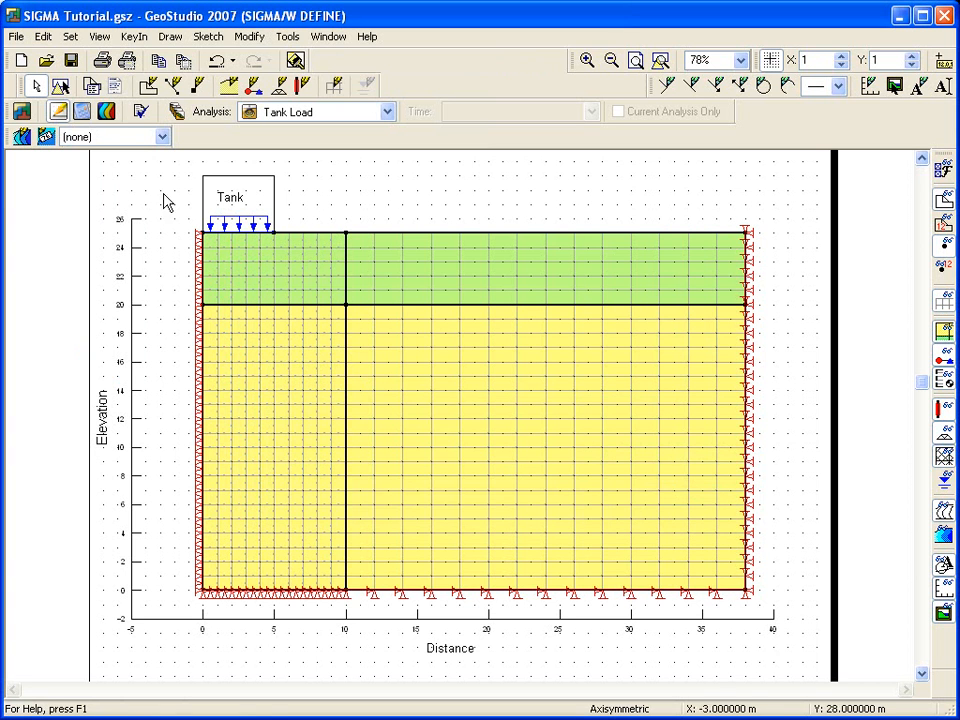
{"action": "left_click", "coordinate": [107, 111]}
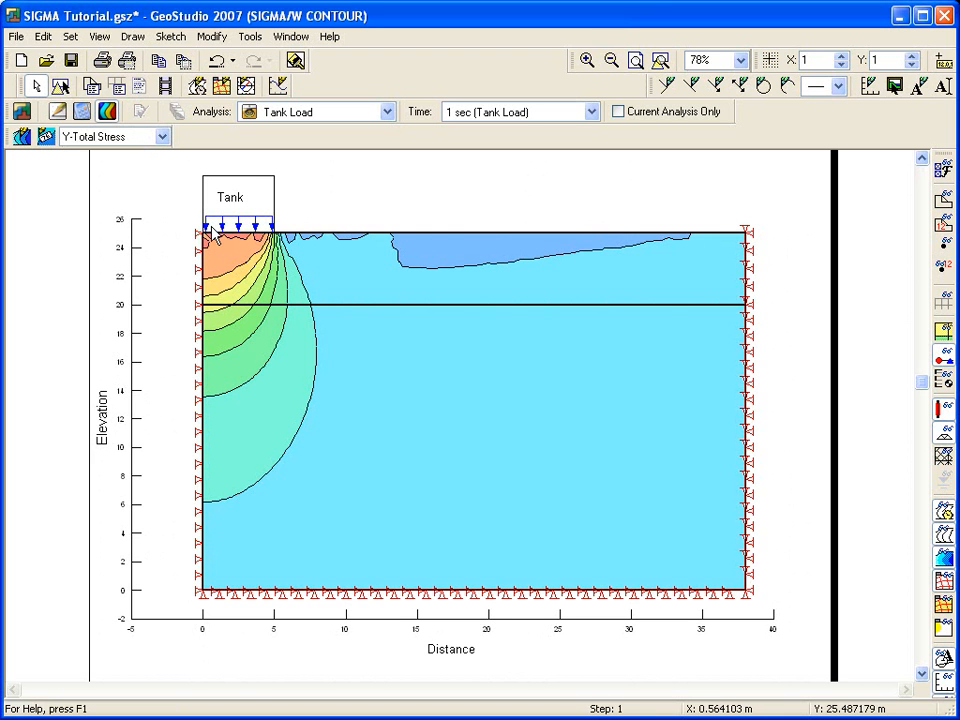
{"action": "left_click", "coordinate": [45, 136]}
{"action": "left_click", "coordinate": [222, 275]}
{"action": "left_click", "coordinate": [223, 310]}
{"action": "left_click", "coordinate": [251, 488]}
{"action": "key", "text": "Escape"}
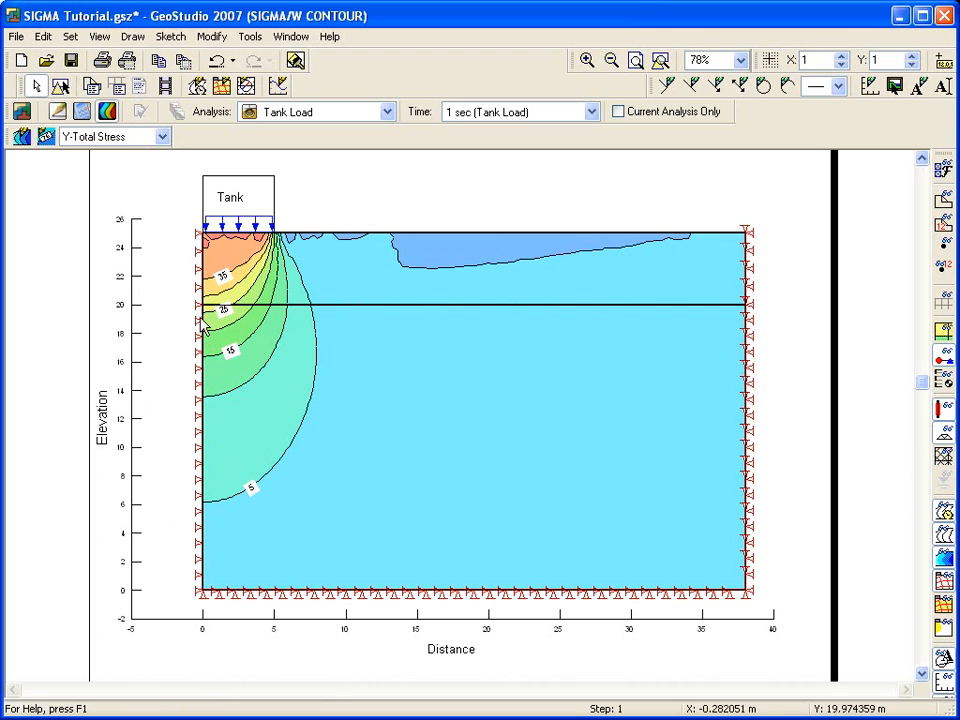
- Display the displacements as a deformed mesh, then turn the deformed mesh display off again
{"action": "left_click", "coordinate": [162, 136]}
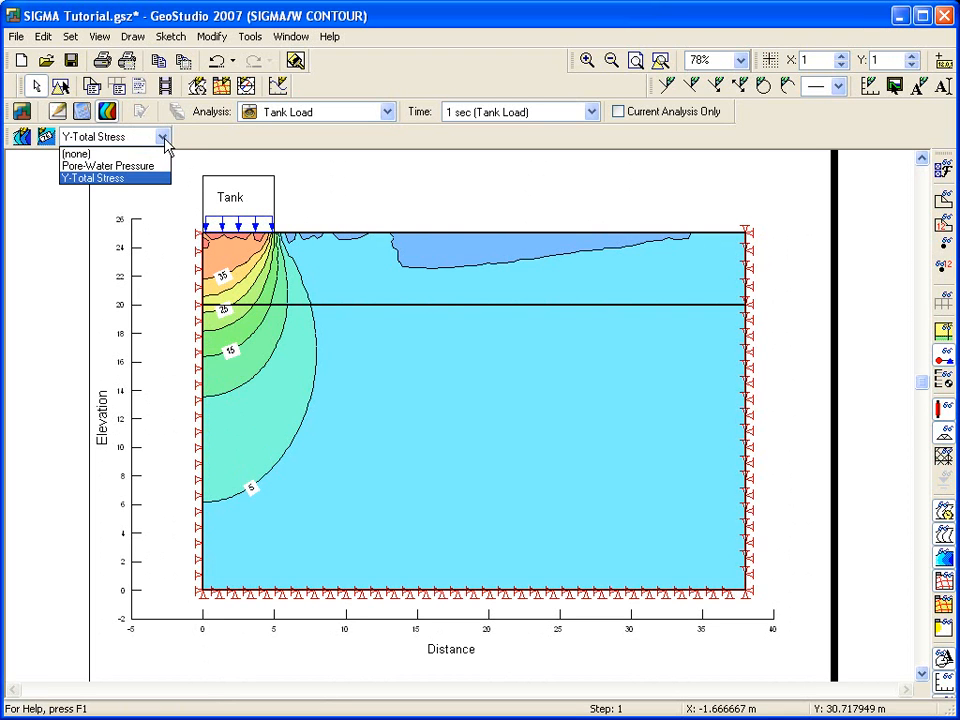
{"action": "left_click", "coordinate": [165, 141]}
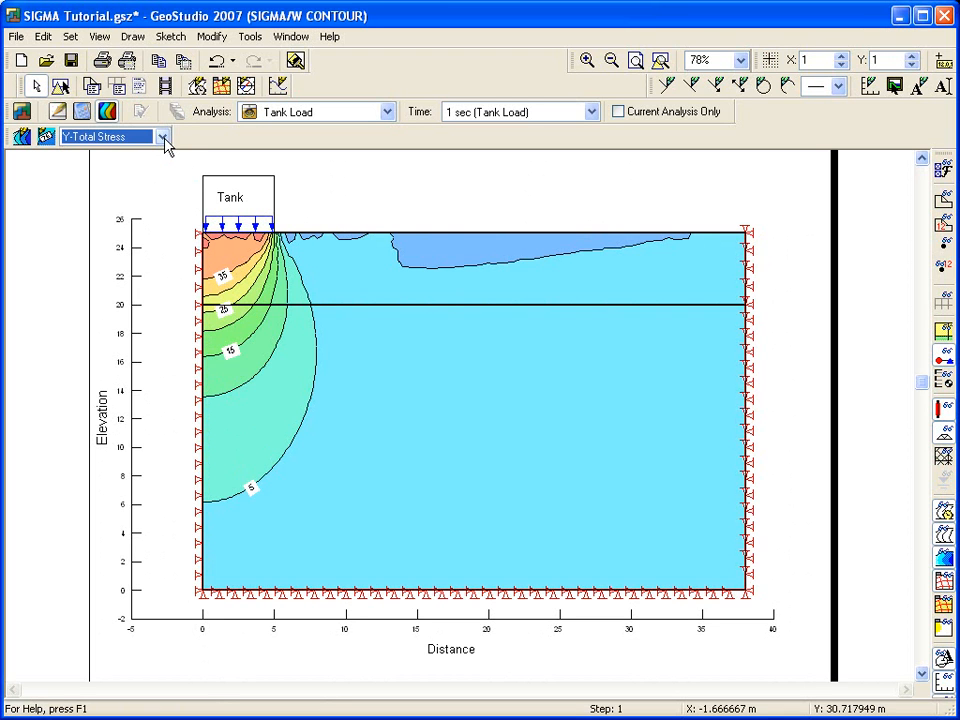
{"action": "left_click", "coordinate": [133, 37]}
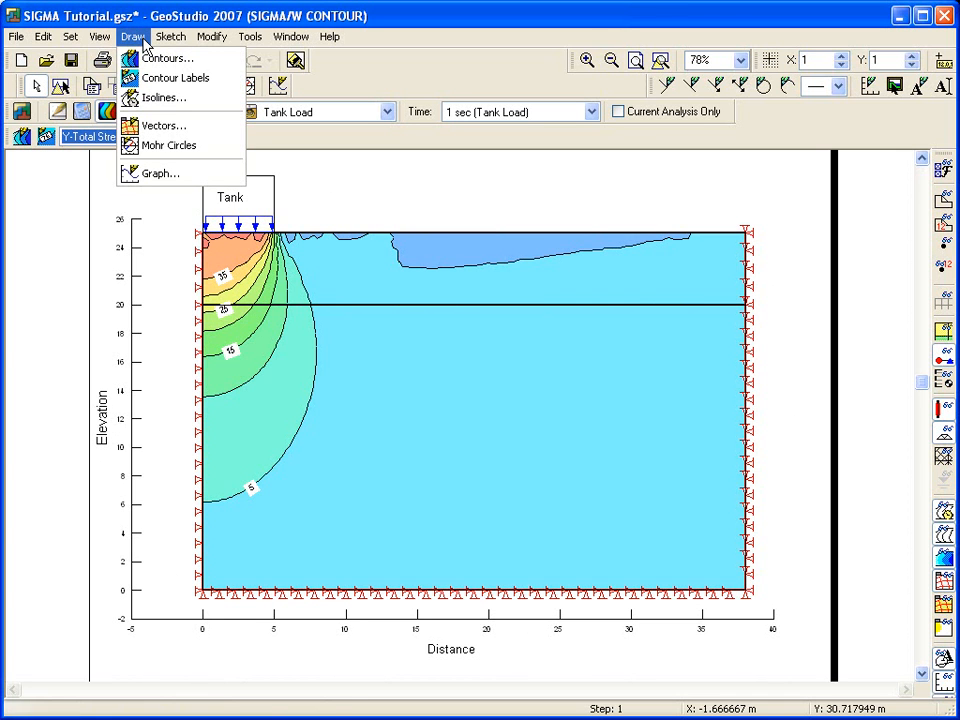
{"action": "left_click", "coordinate": [155, 125]}
{"action": "left_click_drag", "start_coordinate": [695, 133], "coordinate": [583, 62]}
{"action": "left_click", "coordinate": [566, 88]}
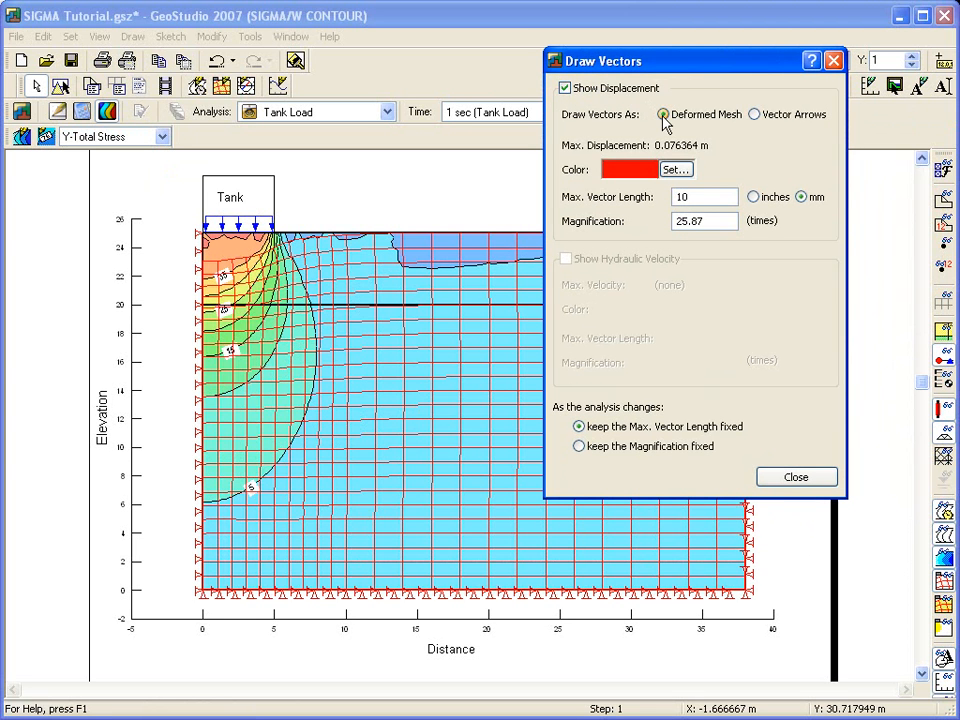
{"action": "left_click_drag", "start_coordinate": [702, 221], "coordinate": [669, 221]}
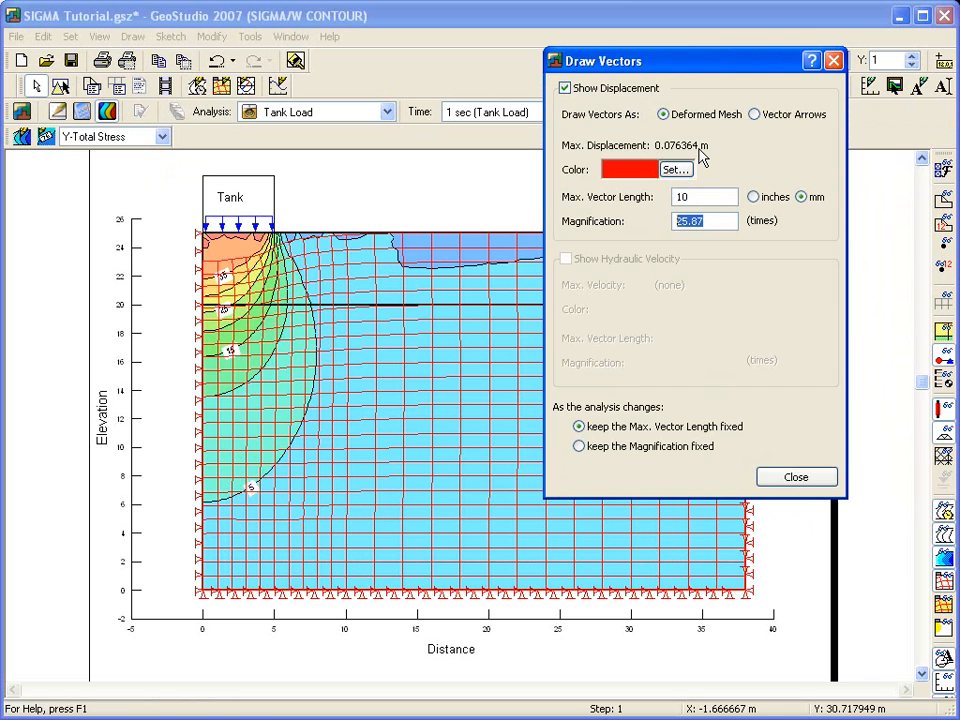
{"action": "left_click", "coordinate": [795, 477]}
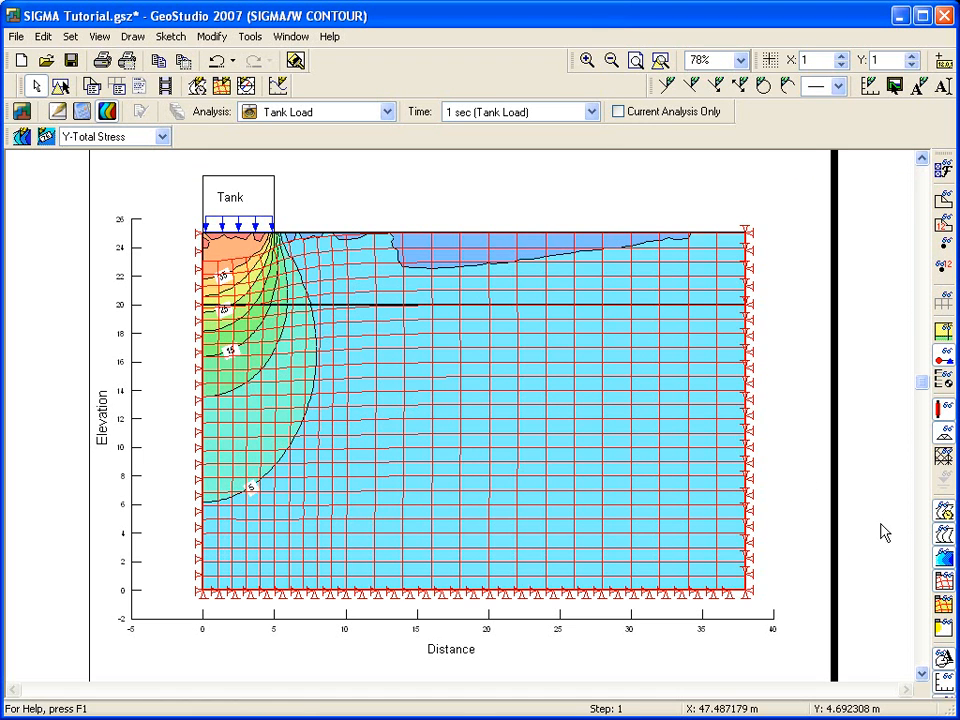
{"action": "left_click", "coordinate": [945, 588]}
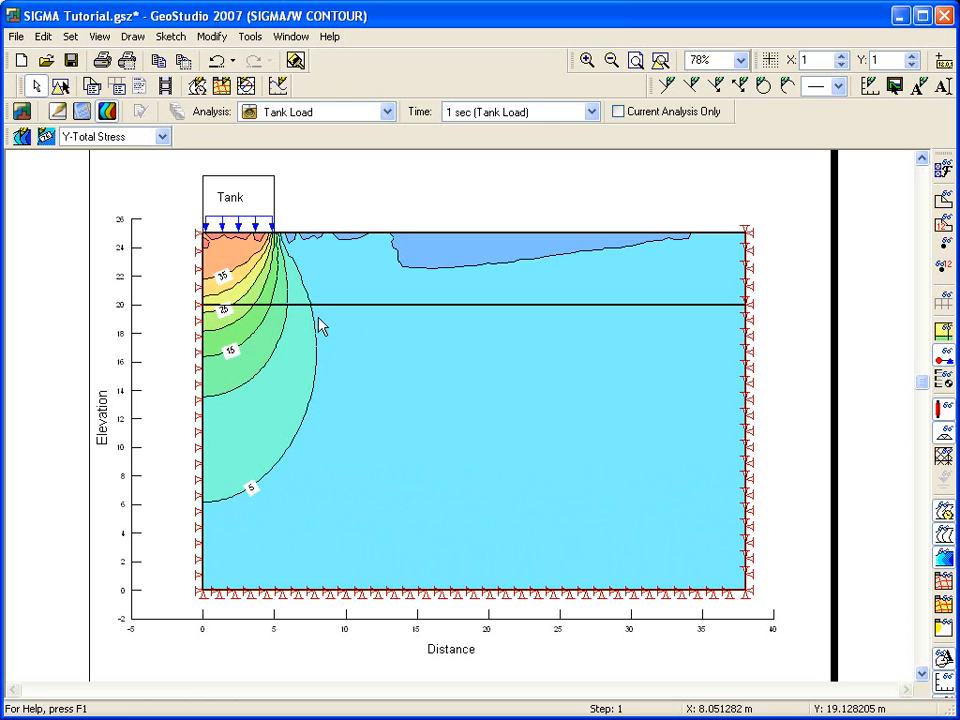
- Add a new graph named Lateral displacement
{"action": "left_click", "coordinate": [133, 36]}
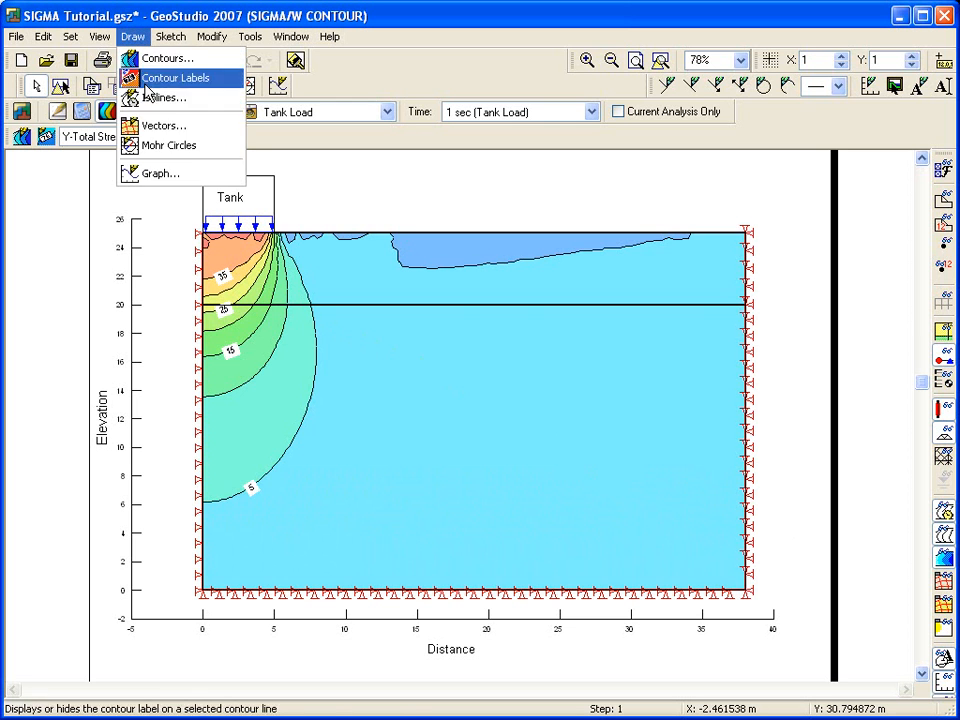
{"action": "left_click", "coordinate": [152, 175]}
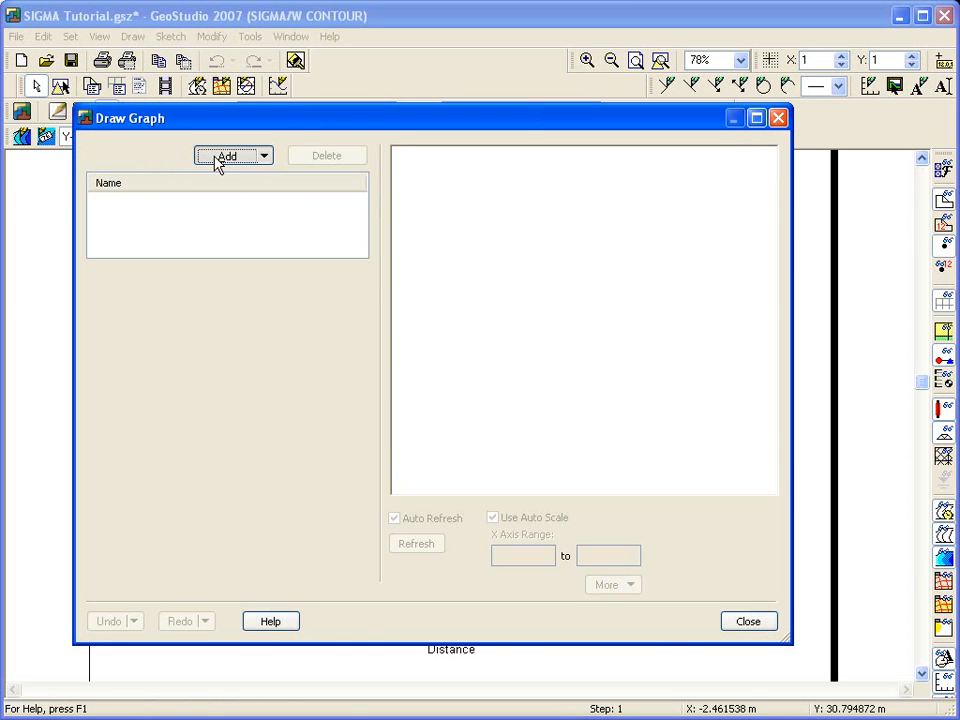
{"action": "left_click", "coordinate": [218, 163]}
{"action": "left_click_drag", "start_coordinate": [208, 276], "coordinate": [122, 296]}
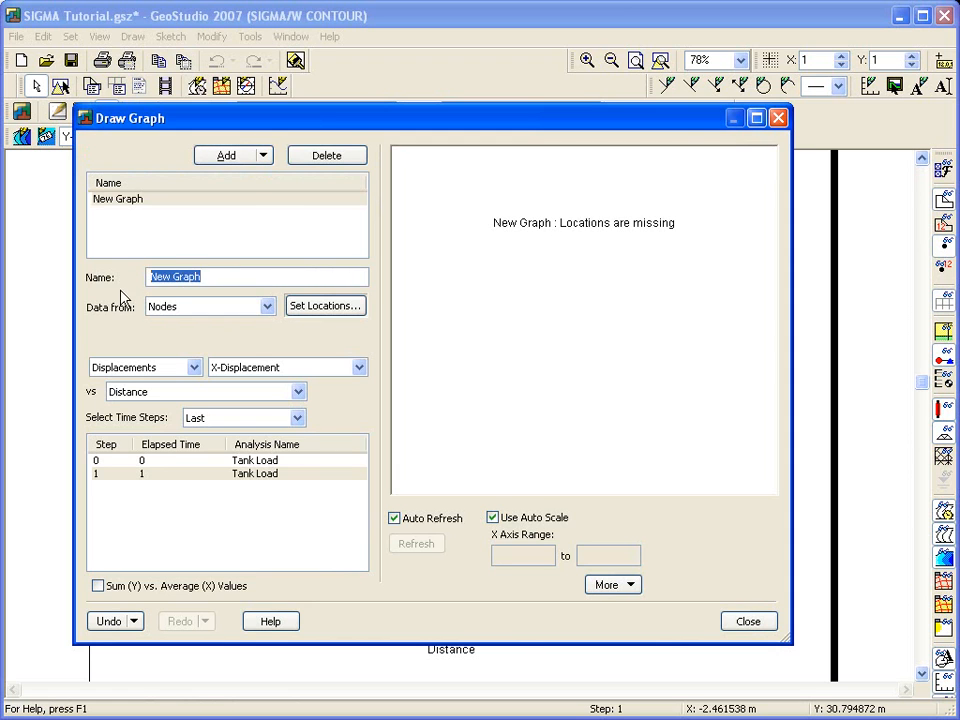
{"action": "type", "text": "Lateral displacement"}
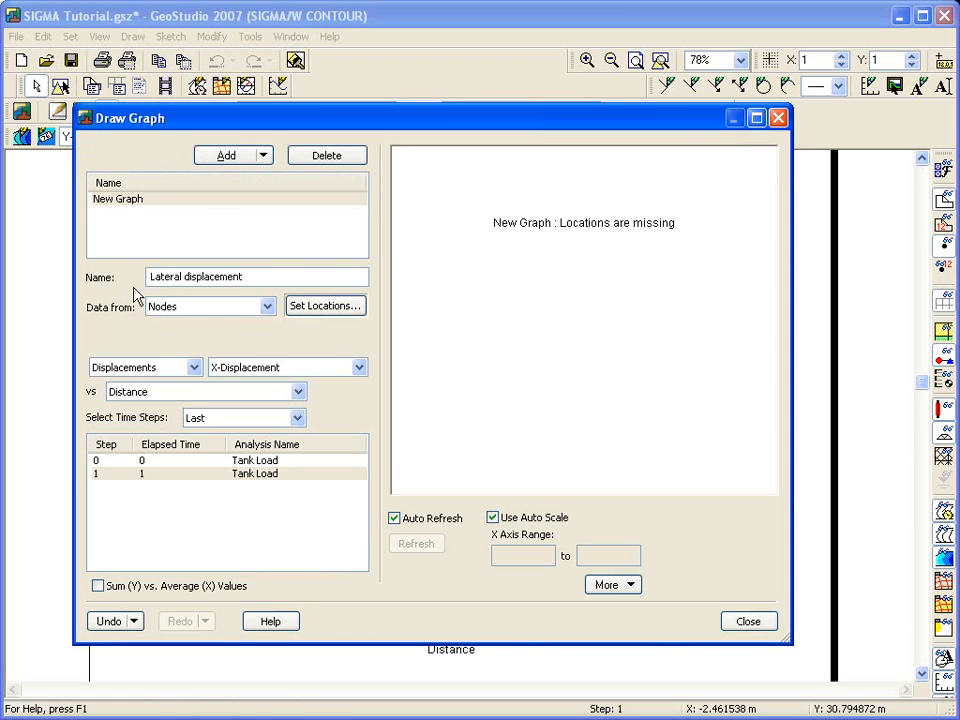
- Plot X-Displacement against Y for the column of nodes below the tank edge at distance 5 and show the graph
{"action": "left_click", "coordinate": [296, 391]}
{"action": "left_click", "coordinate": [280, 432]}
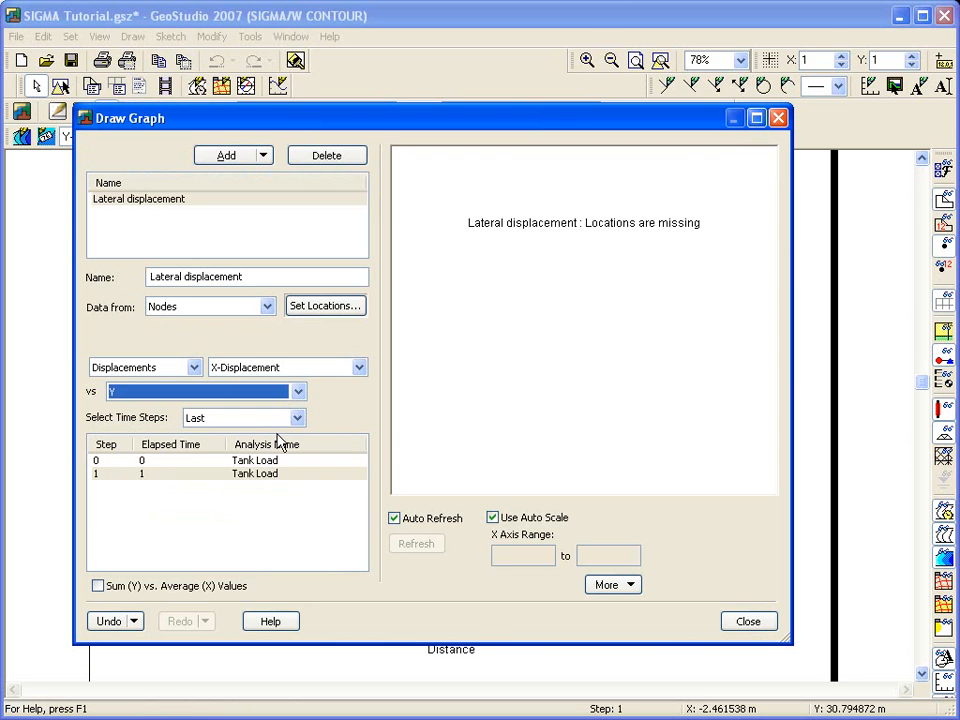
{"action": "left_click", "coordinate": [333, 309]}
{"action": "left_click_drag", "start_coordinate": [270, 214], "coordinate": [276, 607]}
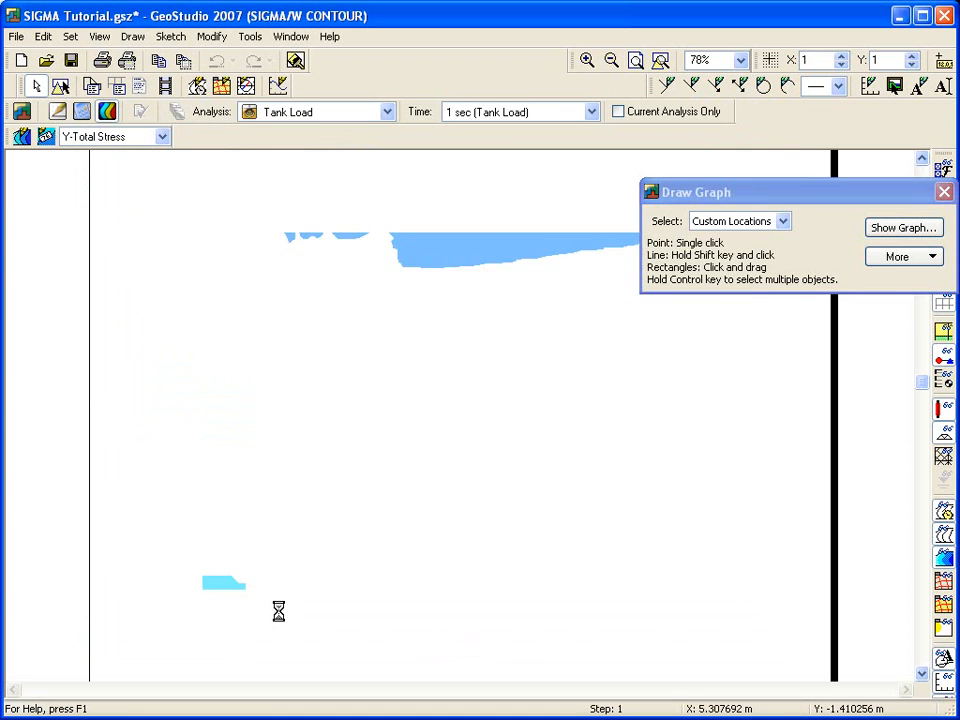
{"action": "left_click", "coordinate": [910, 230]}
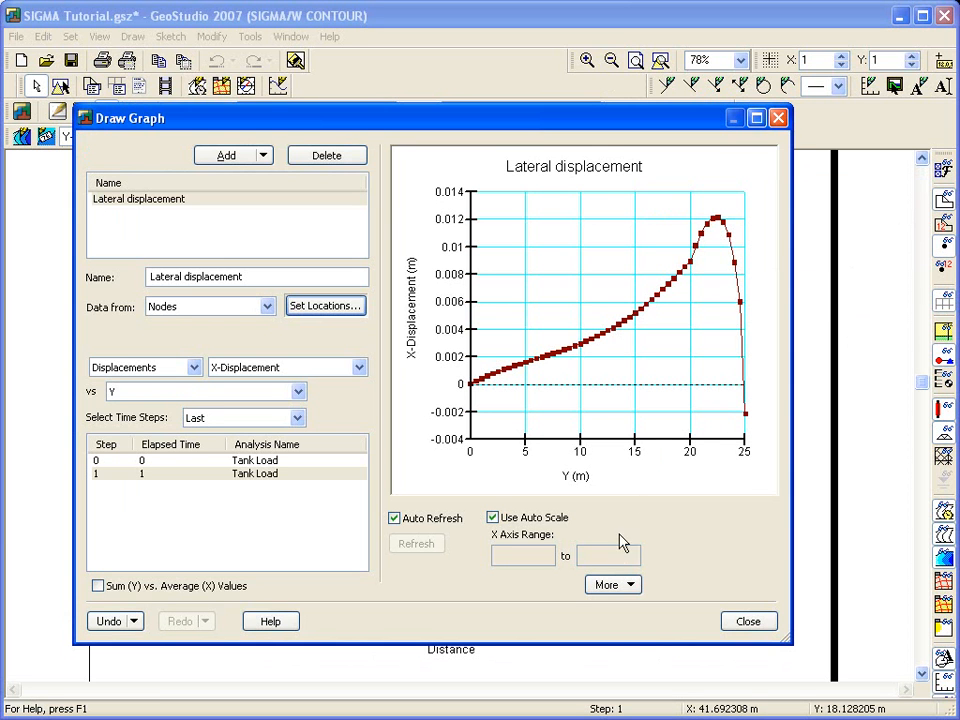
- Rotate the lateral displacement graph 90° and close the graph window
{"action": "left_click", "coordinate": [611, 588]}
{"action": "left_click", "coordinate": [624, 630]}
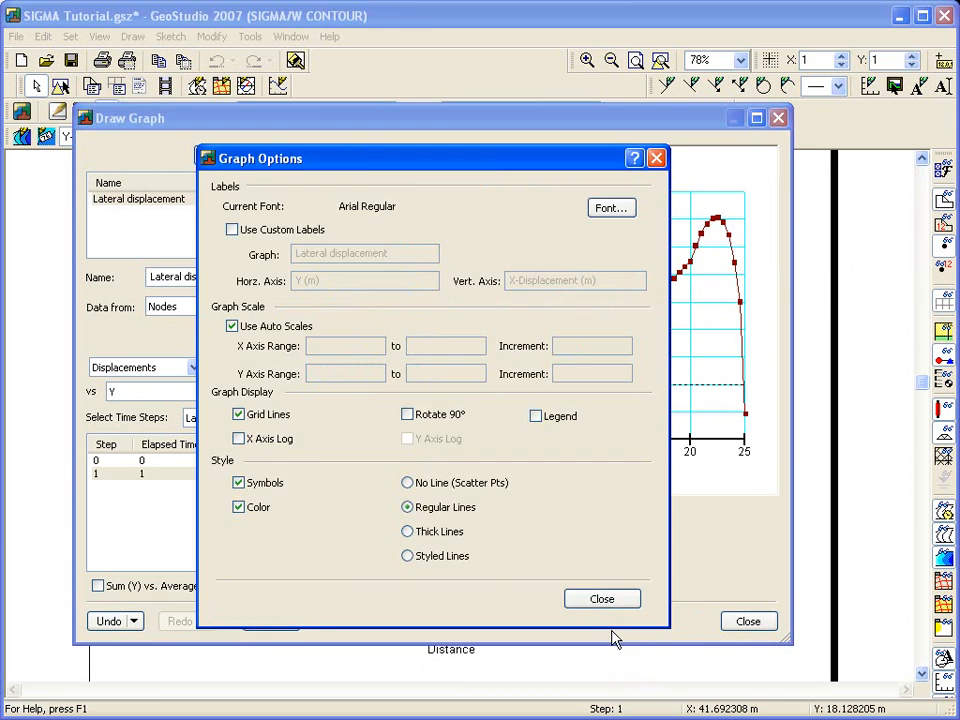
{"action": "left_click", "coordinate": [408, 414]}
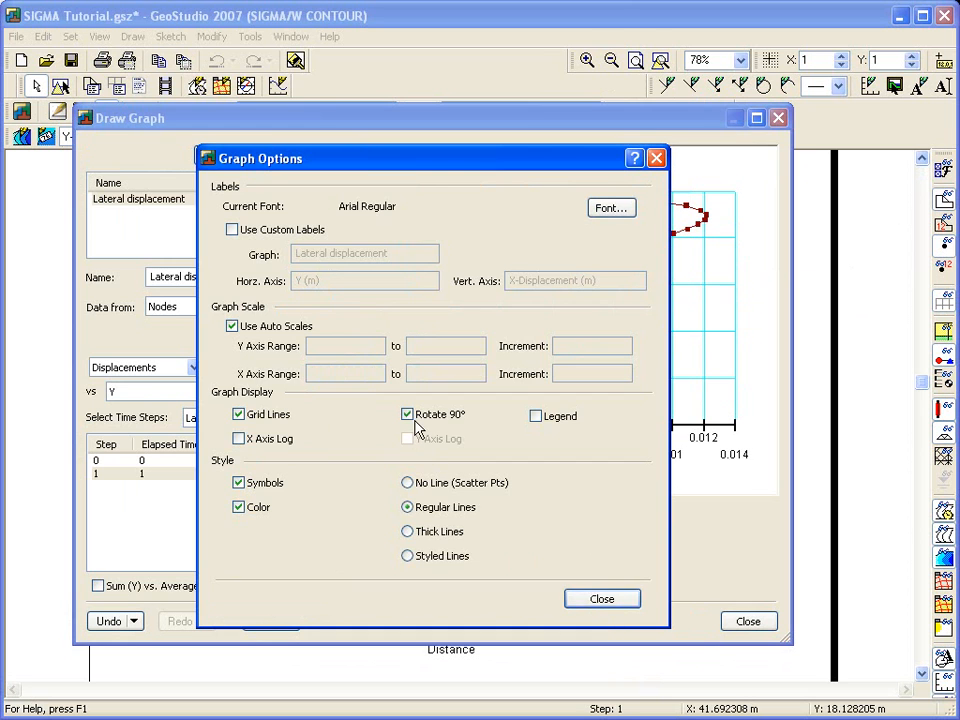
{"action": "left_click", "coordinate": [590, 600]}
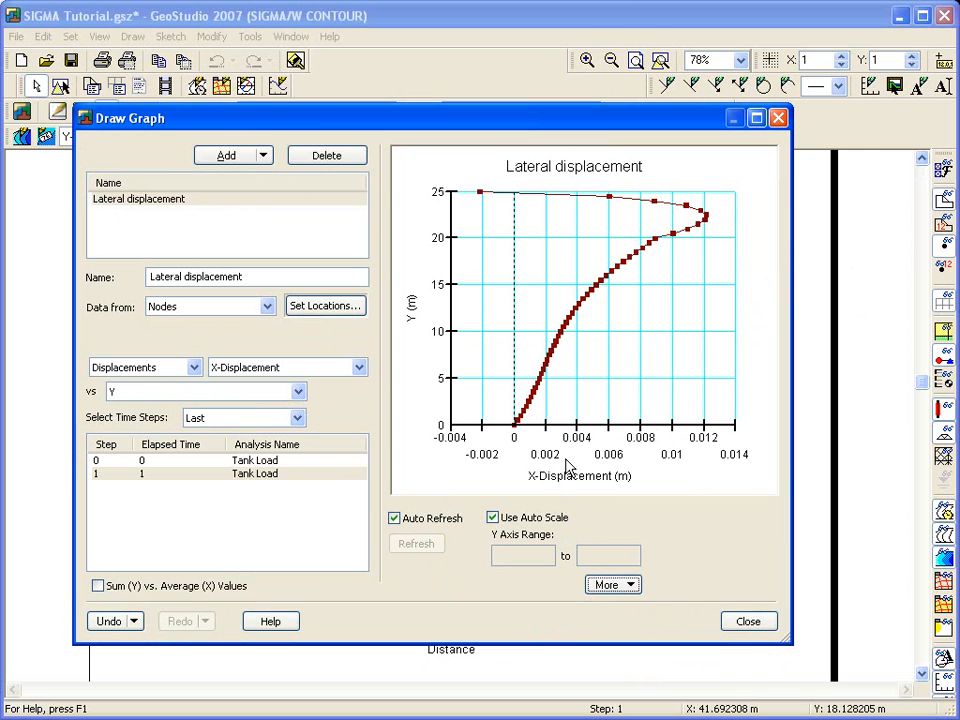
{"action": "left_click", "coordinate": [731, 619]}
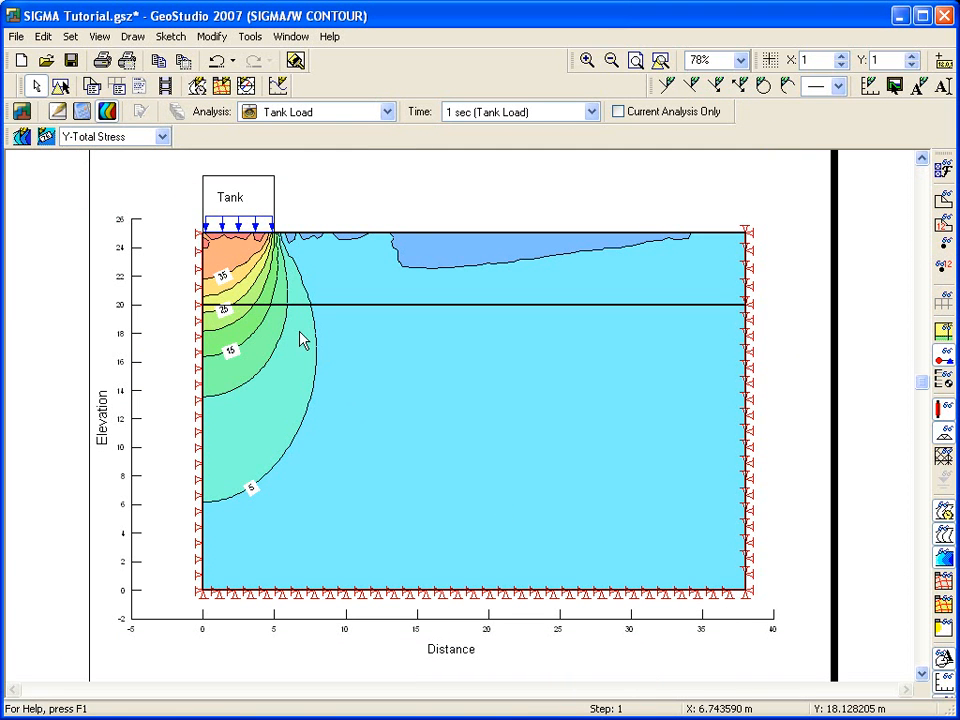
- Draw Mohr circles for two nodes below the tank edge near elevation 20 m, then close the Mohr circle window
{"action": "left_click", "coordinate": [133, 36]}
{"action": "left_click", "coordinate": [143, 146]}
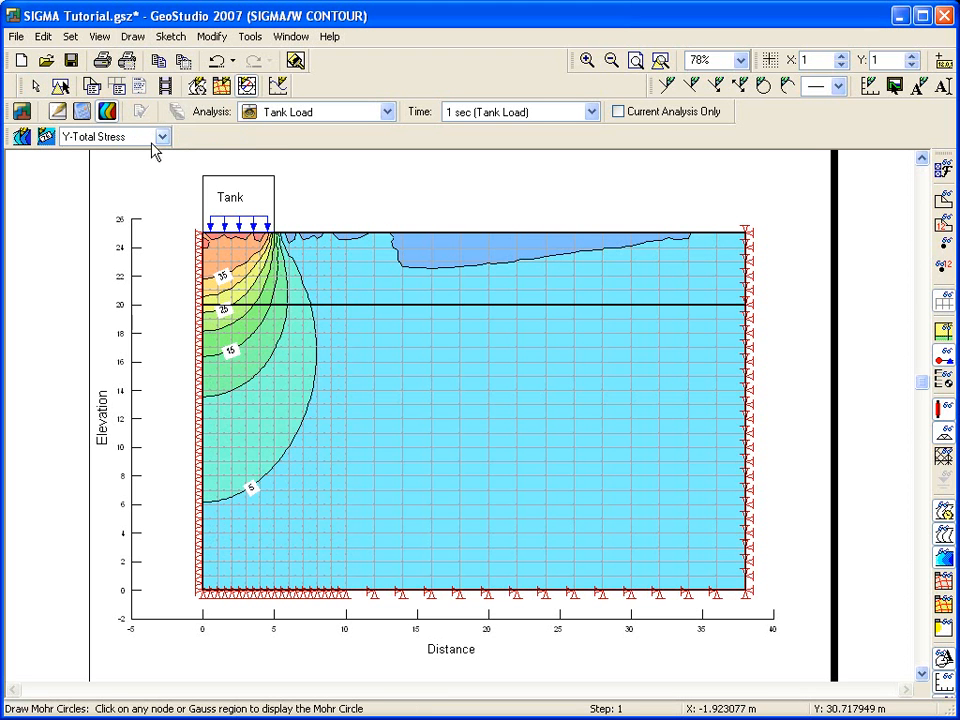
{"action": "left_click", "coordinate": [287, 297]}
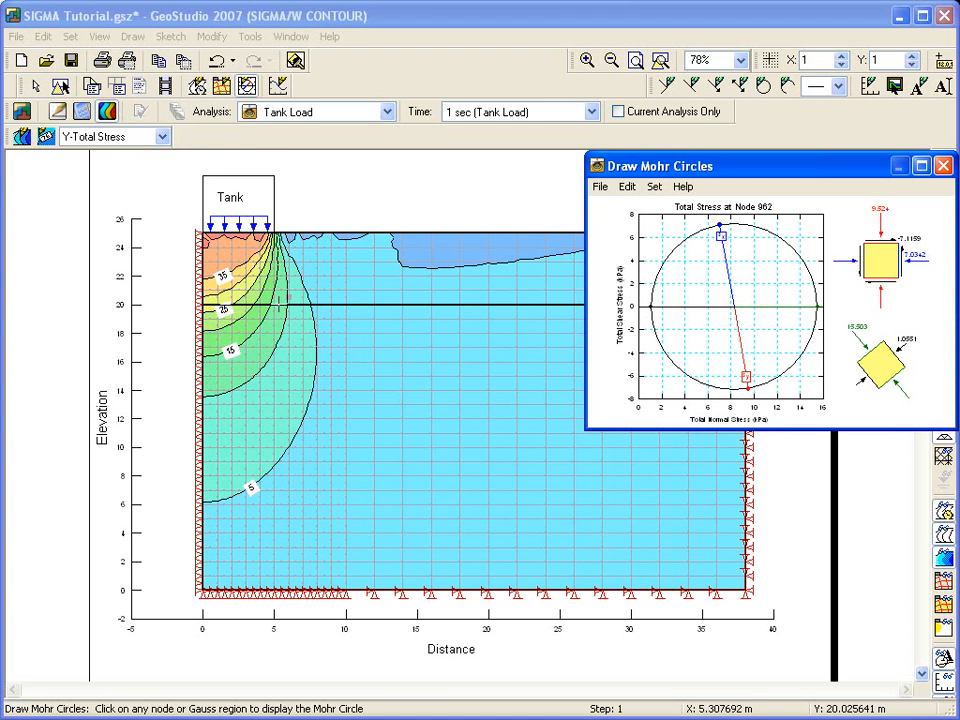
{"action": "left_click", "coordinate": [273, 298]}
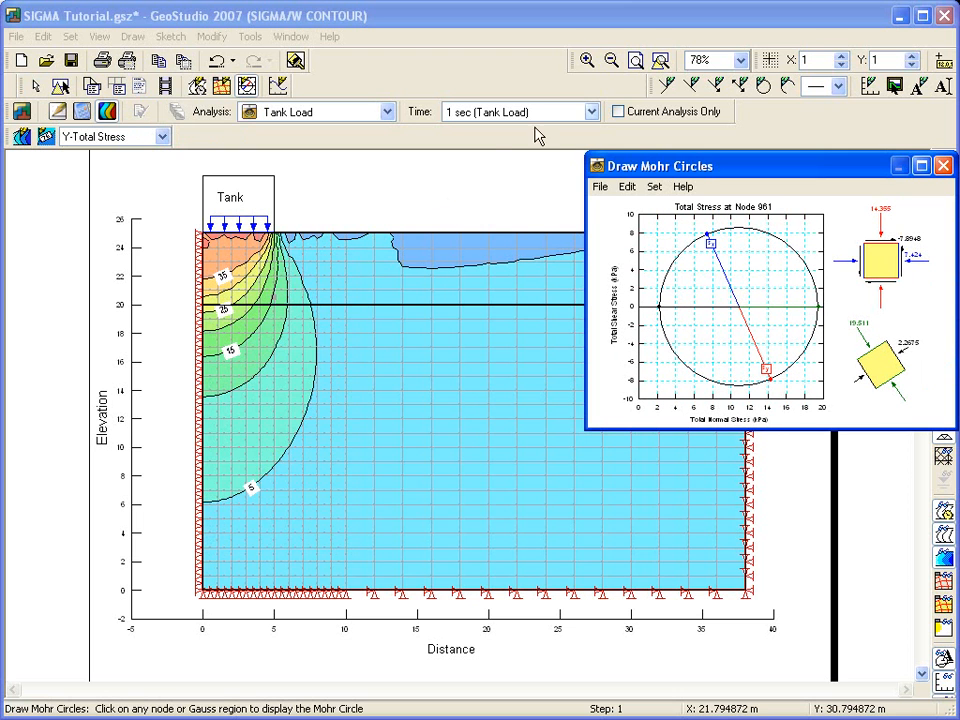
{"action": "left_click", "coordinate": [590, 60]}
{"action": "left_click_drag", "start_coordinate": [186, 206], "coordinate": [302, 337]}
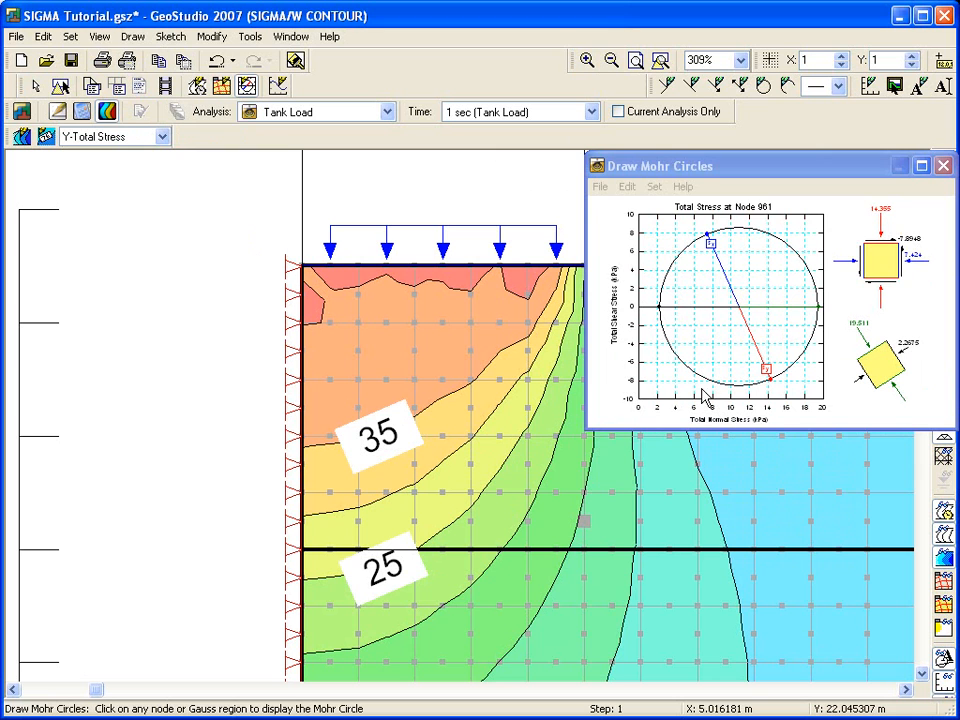
{"action": "left_click", "coordinate": [937, 166]}
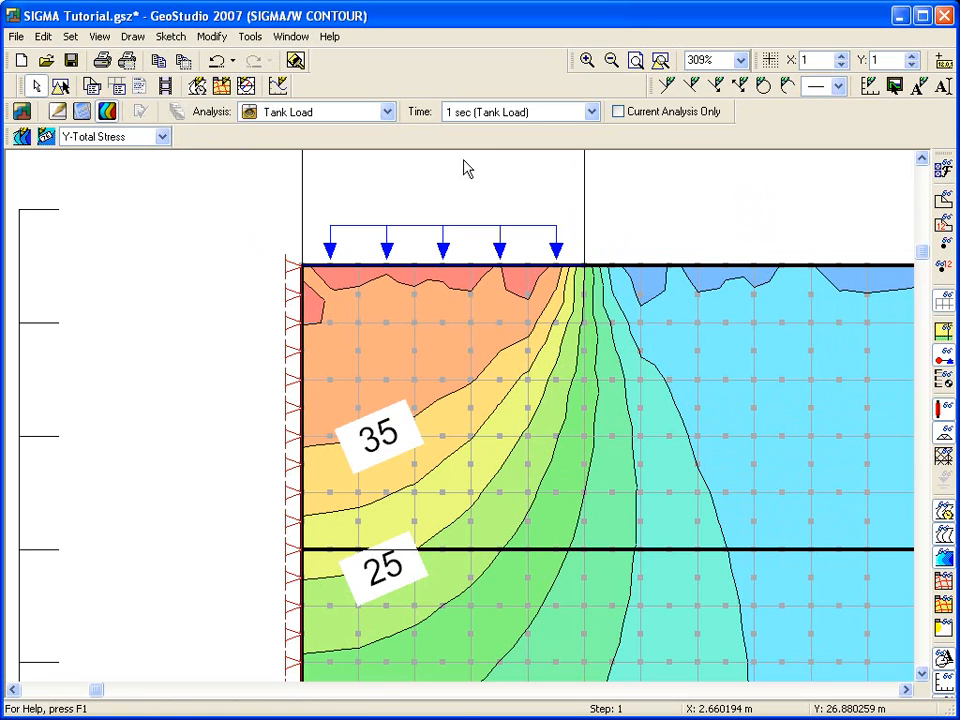
- View result information for several Gauss regions just beneath the tank
{"action": "left_click", "coordinate": [99, 37]}
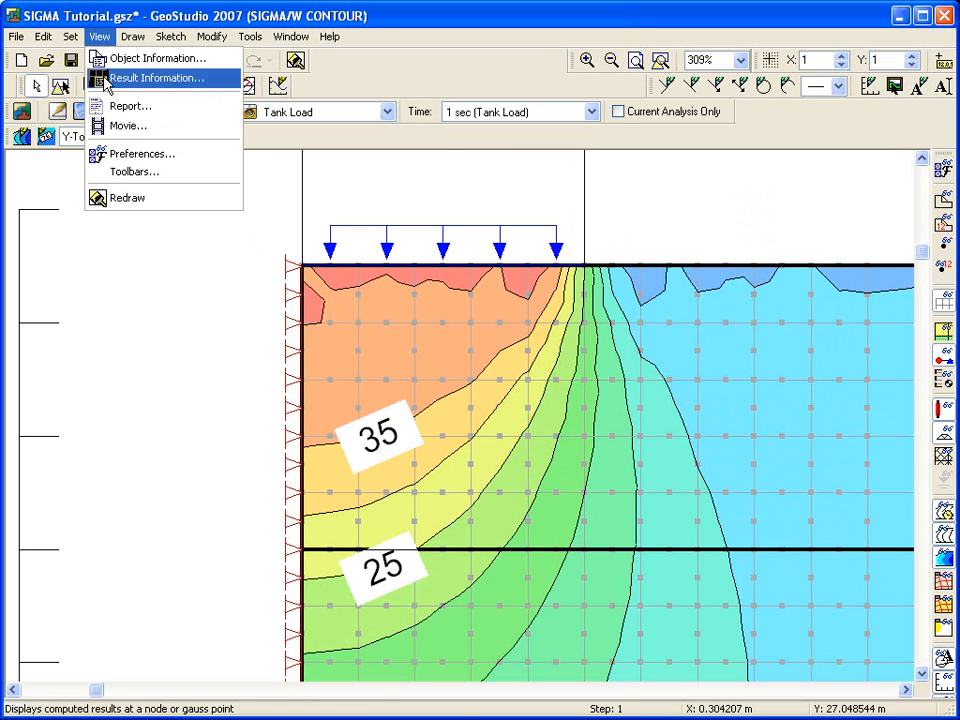
{"action": "left_click", "coordinate": [115, 79]}
{"action": "left_click_drag", "start_coordinate": [350, 115], "coordinate": [641, 147]}
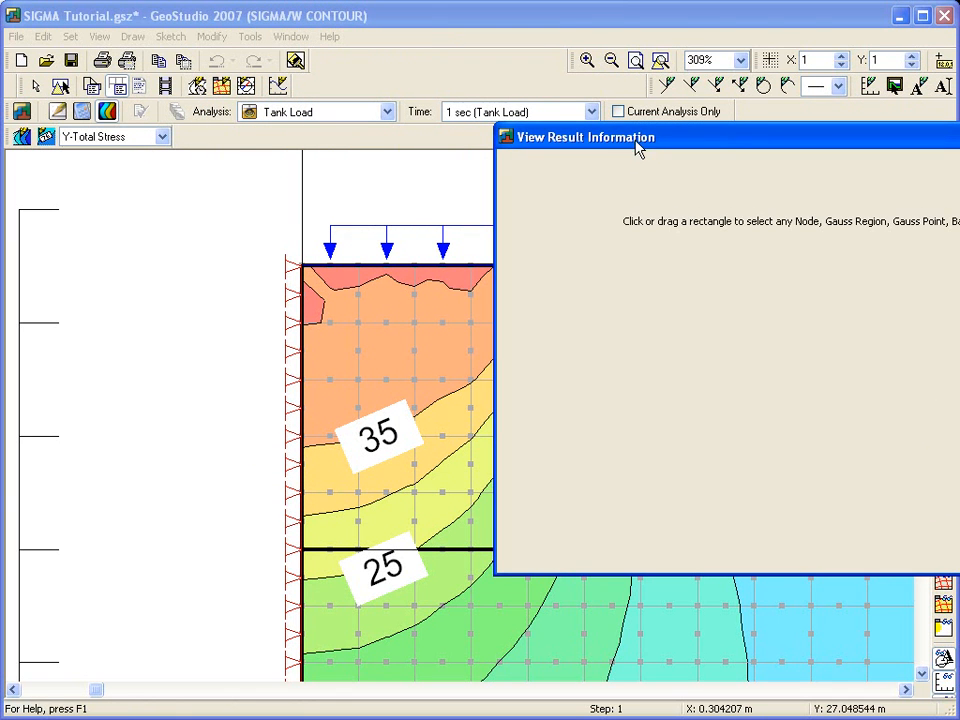
{"action": "left_click", "coordinate": [375, 343]}
{"action": "left_click", "coordinate": [399, 341], "text": "ctrl"}
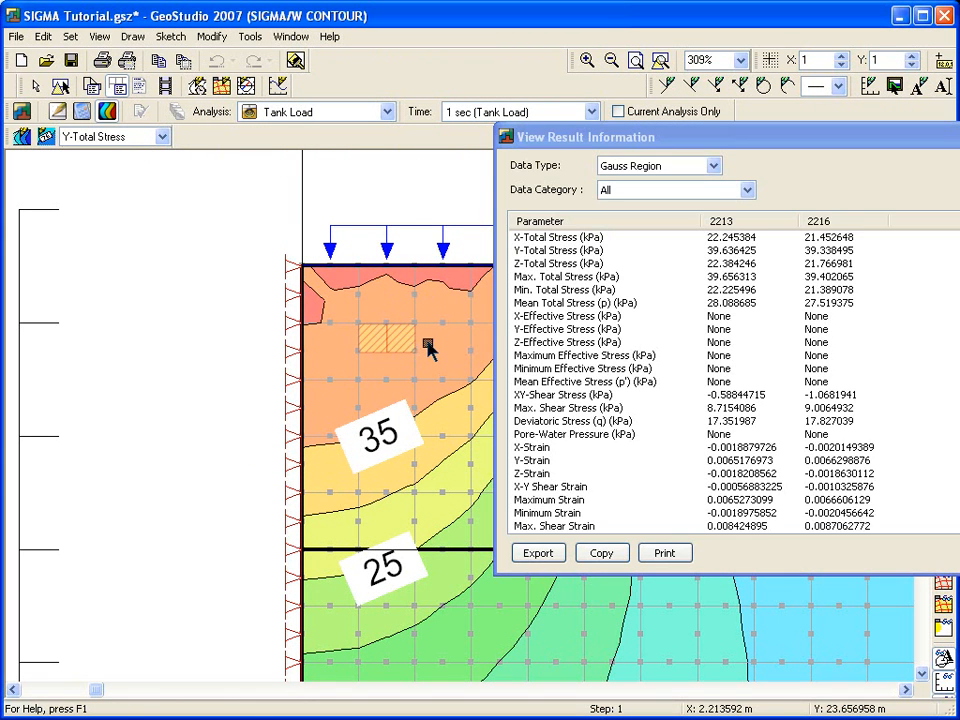
{"action": "left_click", "coordinate": [428, 343], "text": "ctrl"}
{"action": "left_click", "coordinate": [456, 343], "text": "ctrl"}
{"action": "left_click_drag", "start_coordinate": [686, 146], "coordinate": [390, 102]}
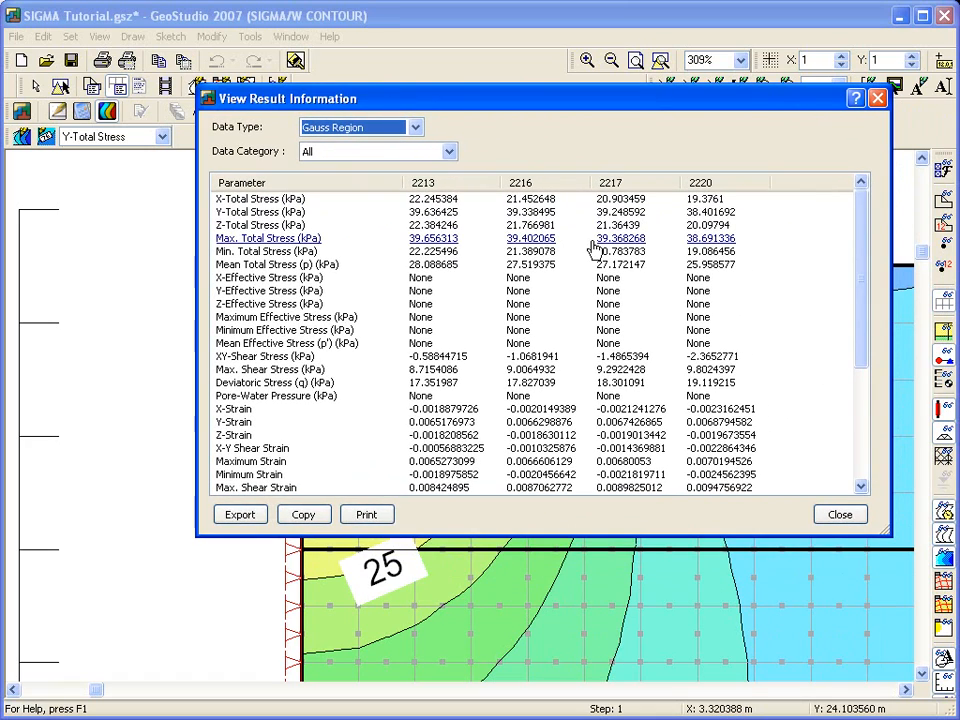
{"action": "left_click", "coordinate": [846, 515]}
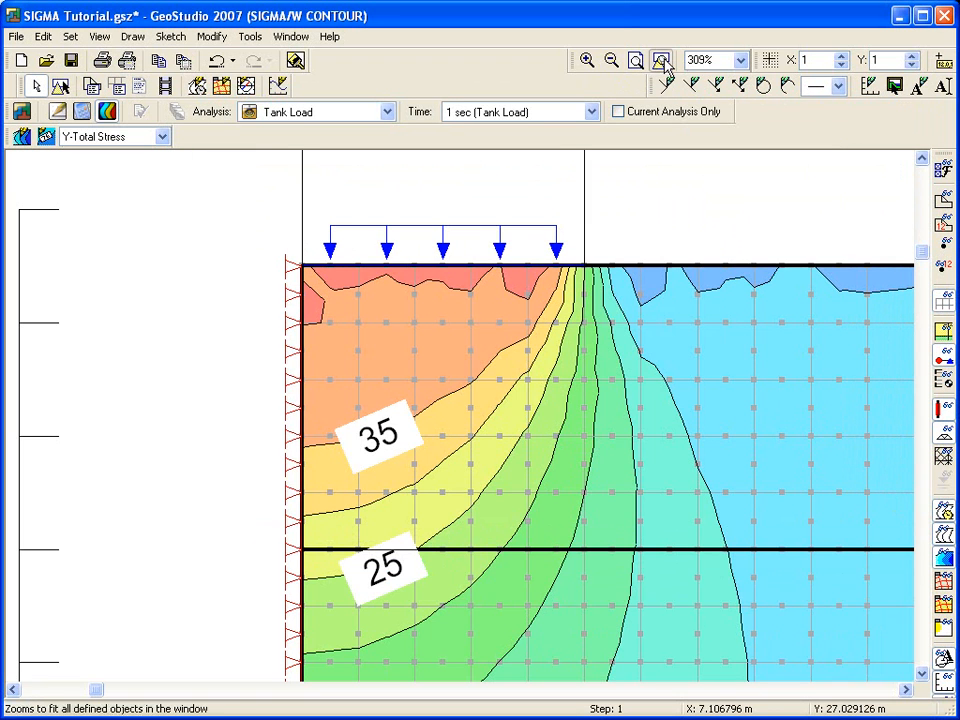
- Generate a report of the analysis and save it as SIGMA Tutorial.html
{"action": "left_click", "coordinate": [661, 61]}
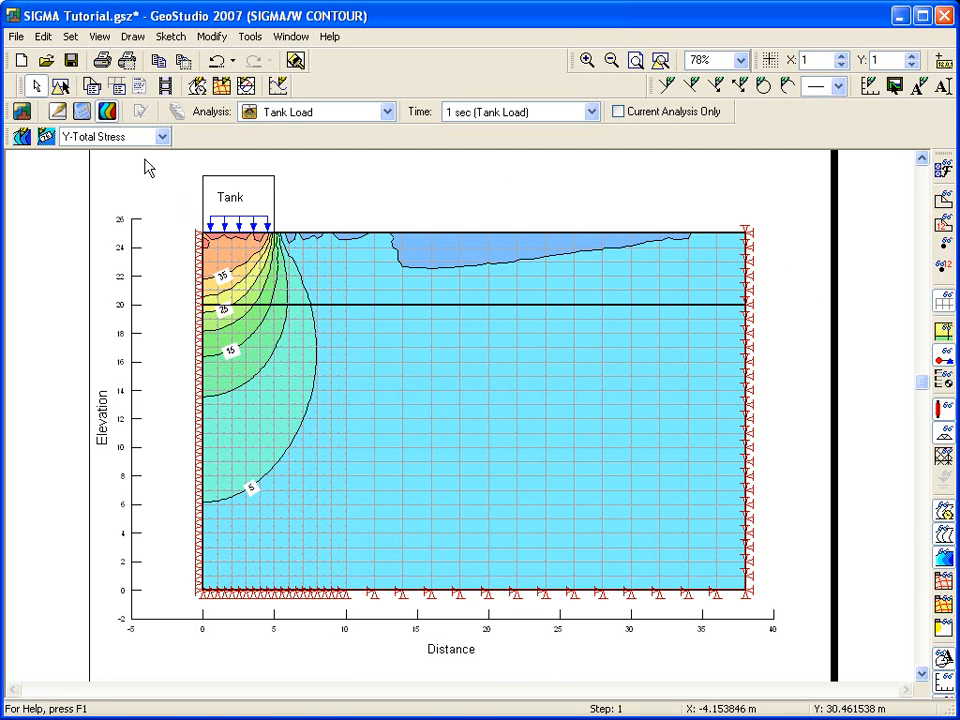
{"action": "left_click", "coordinate": [90, 37]}
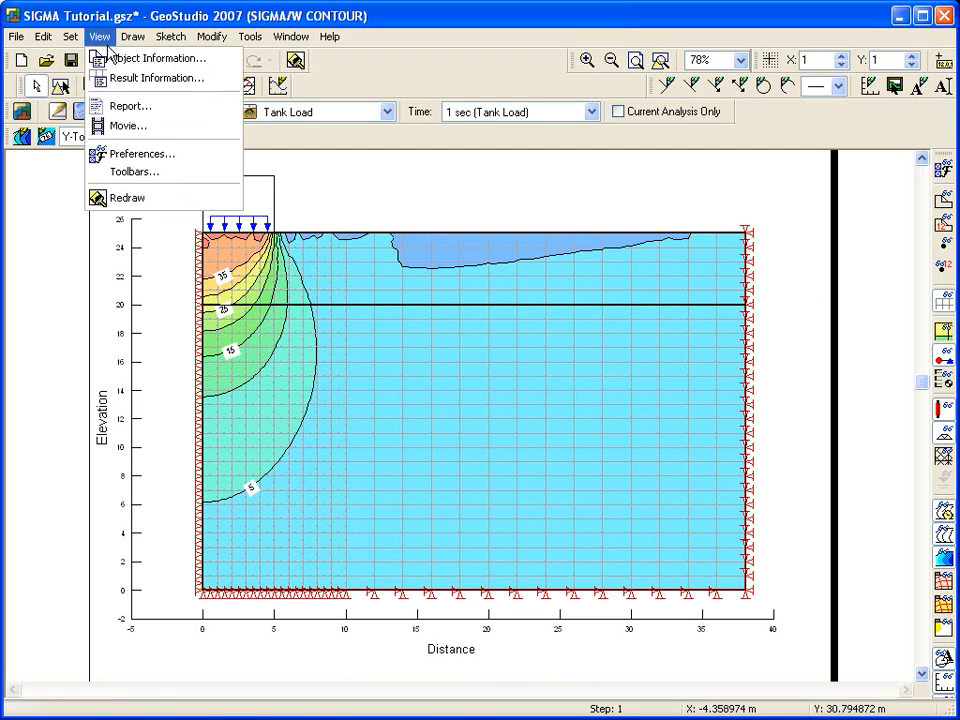
{"action": "left_click", "coordinate": [113, 114]}
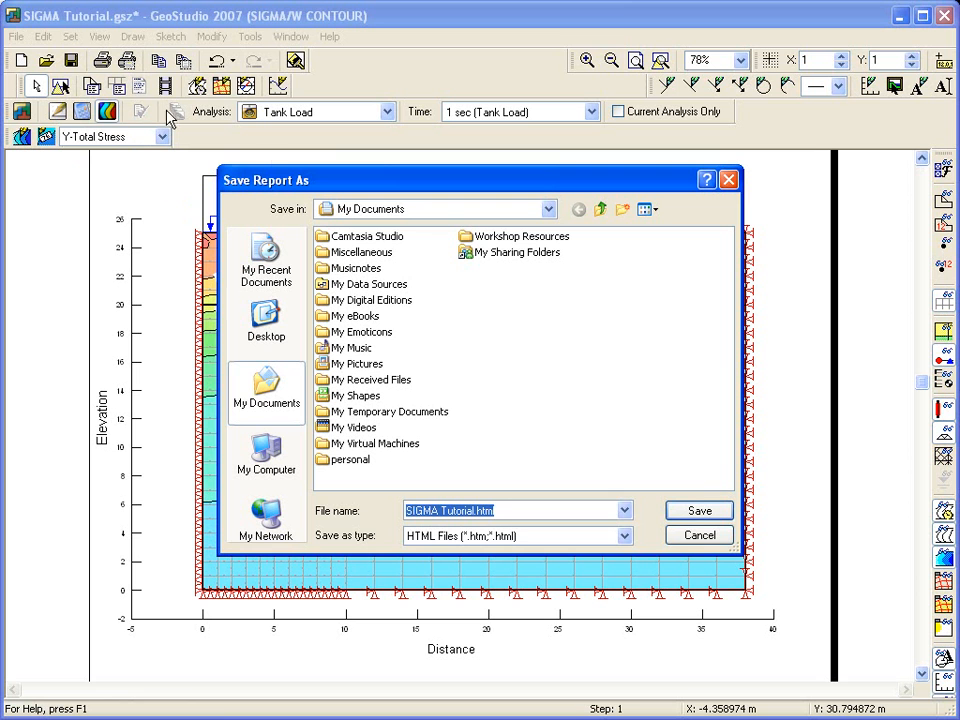
{"action": "left_click", "coordinate": [688, 515]}
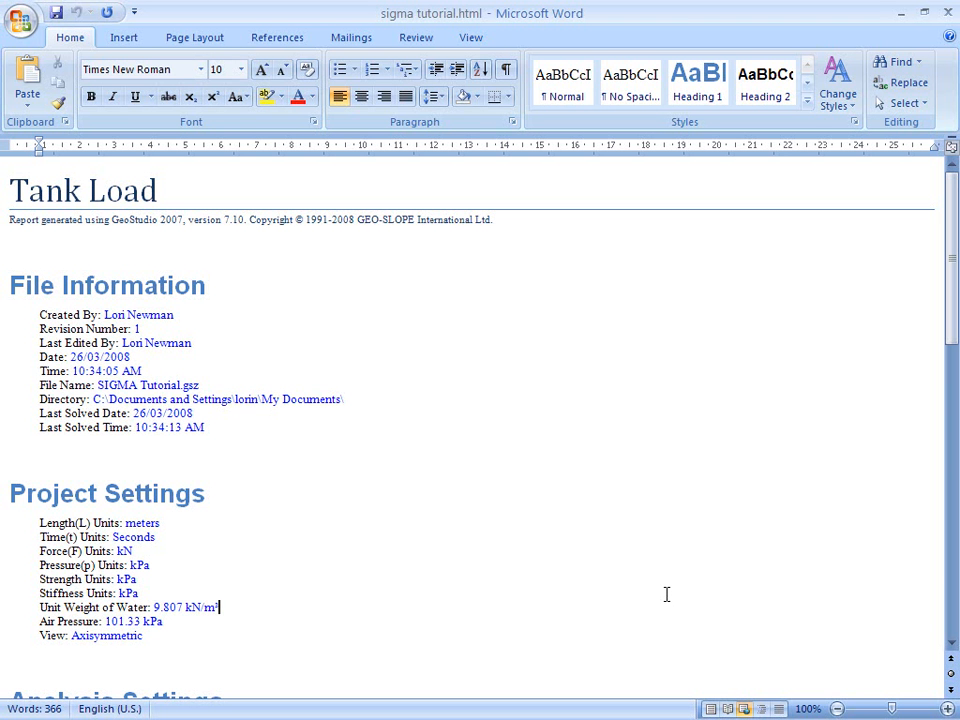
- Scroll through the generated HTML report and close it
{"action": "left_click_drag", "start_coordinate": [952, 312], "coordinate": [956, 519]}
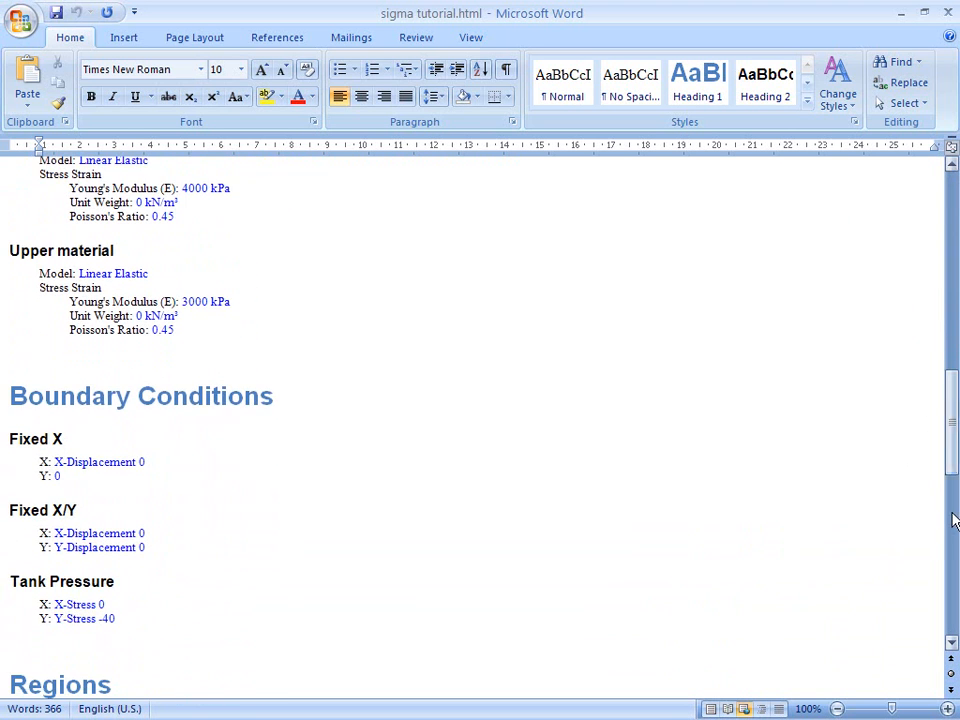
{"action": "left_click", "coordinate": [946, 13]}
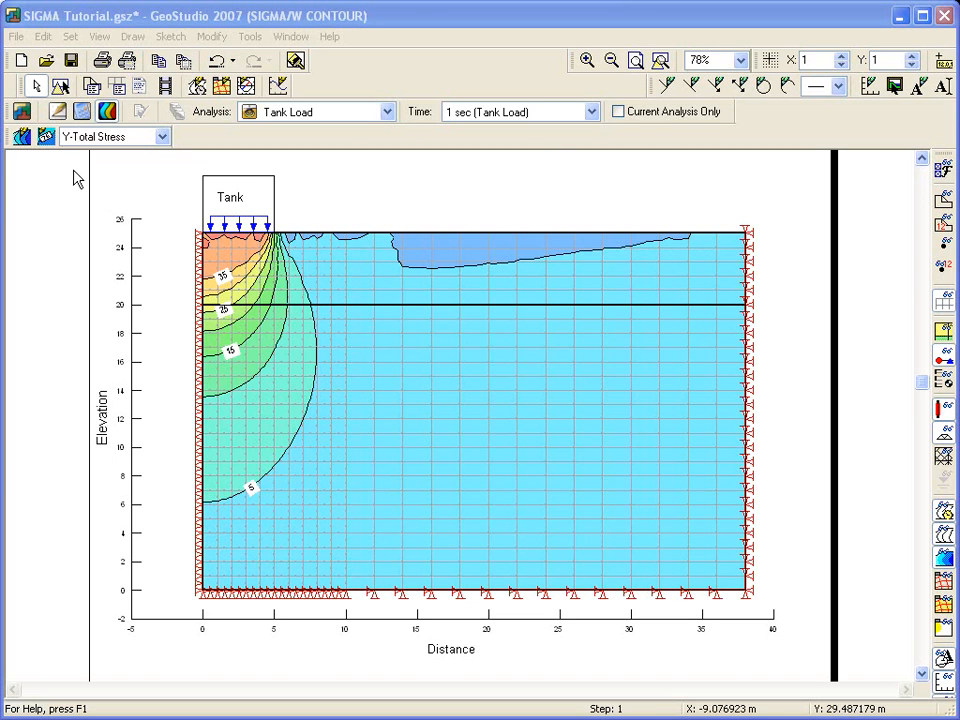
- Return to the define view, open the help topic for Draw Boundary Conditions, then close the help and the dialog
{"action": "left_click", "coordinate": [58, 111]}
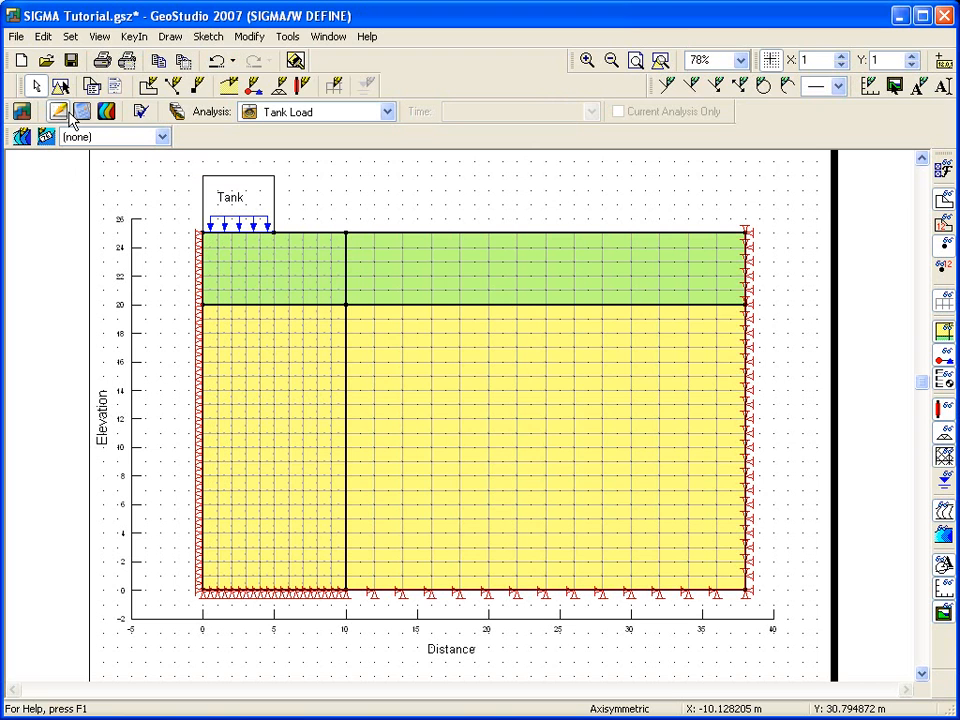
{"action": "left_click", "coordinate": [256, 88]}
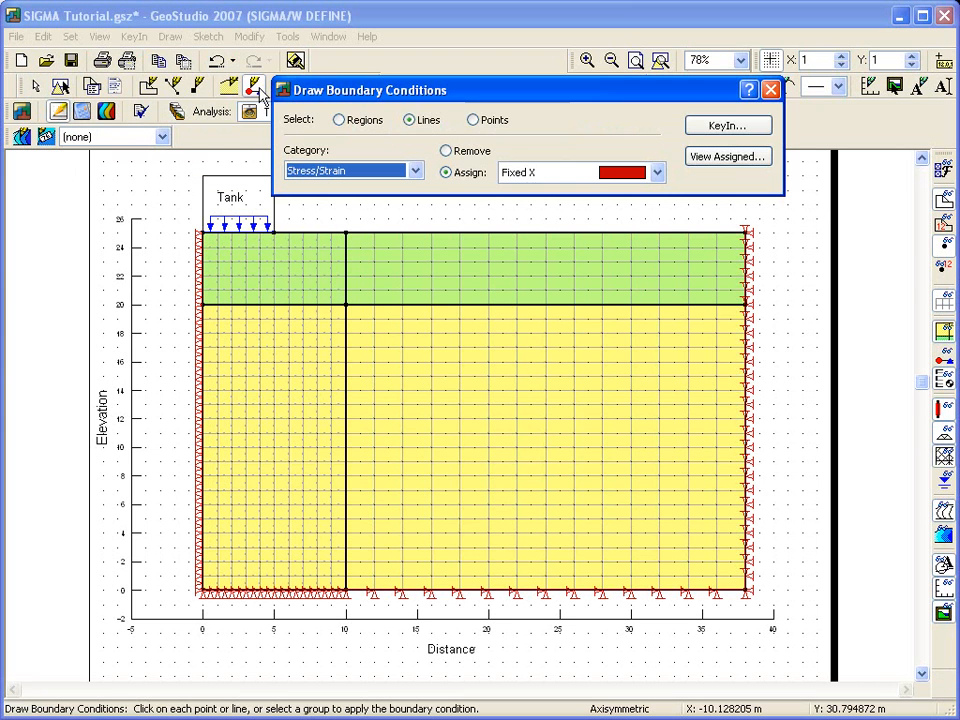
{"action": "left_click", "coordinate": [748, 92]}
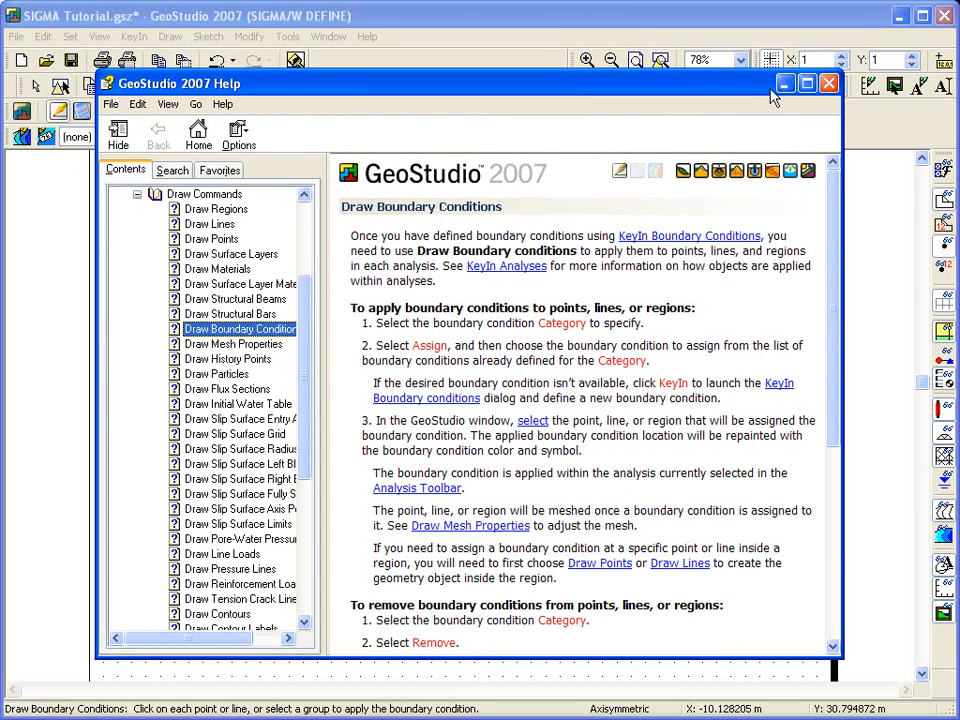
{"action": "left_click", "coordinate": [830, 84]}
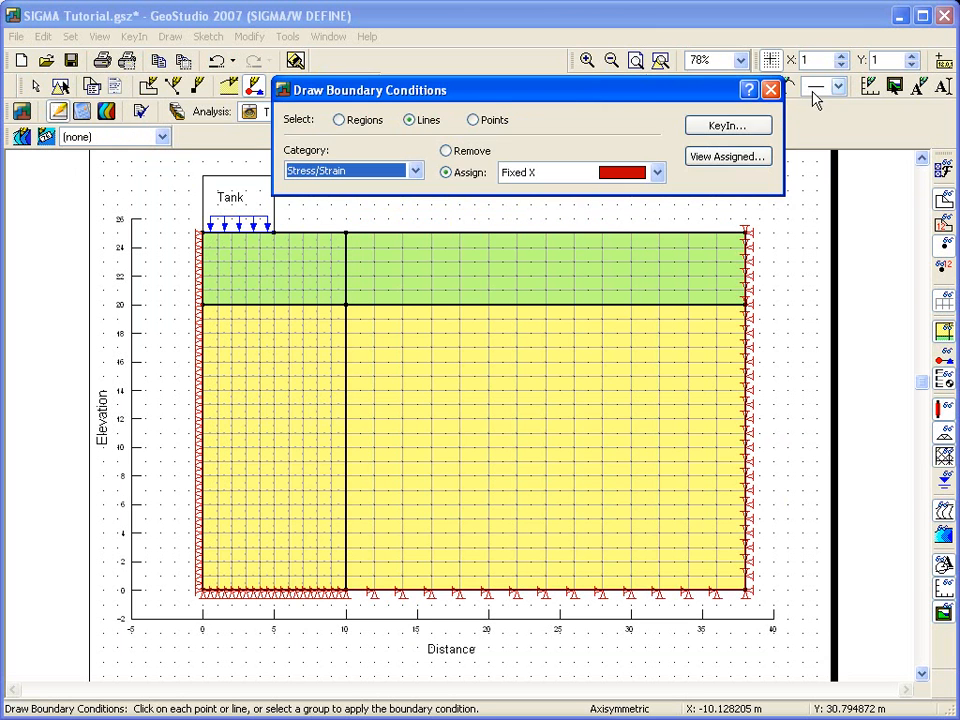
{"action": "left_click", "coordinate": [770, 90]}
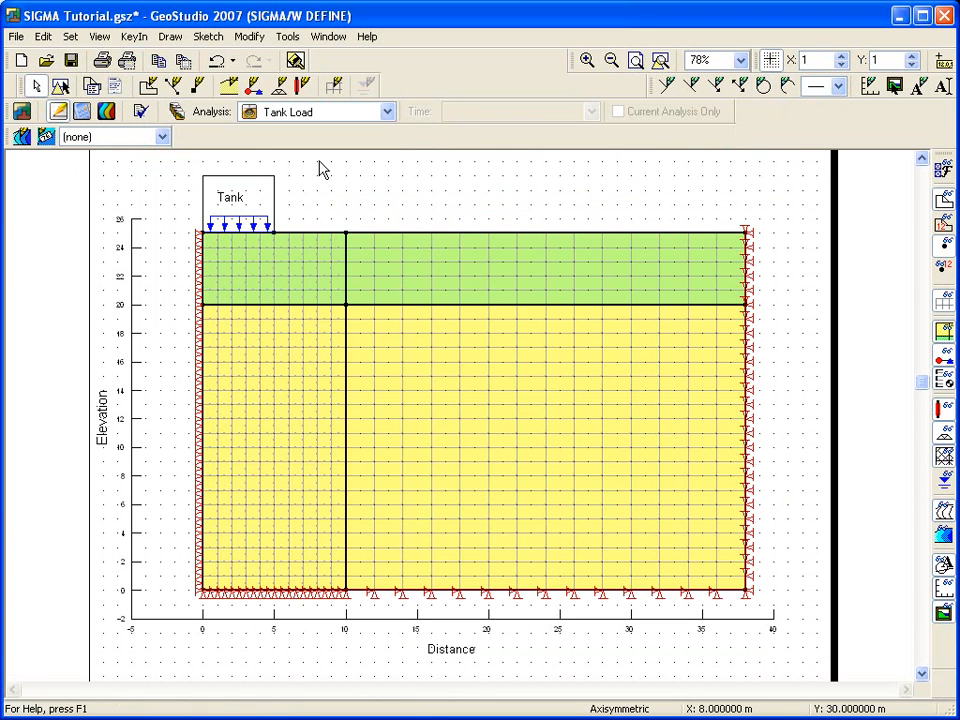
- Open the project overview, browse the documentation and search the examples for SIGMA, then return to the Tank Load analysis
{"action": "left_click", "coordinate": [23, 113]}
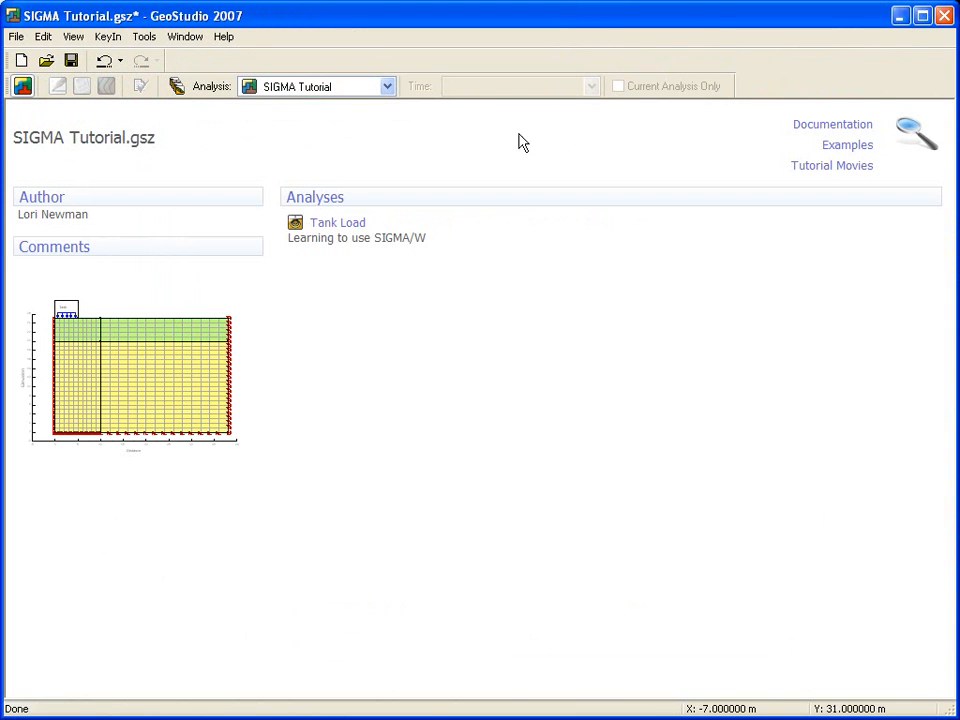
{"action": "left_click", "coordinate": [827, 128]}
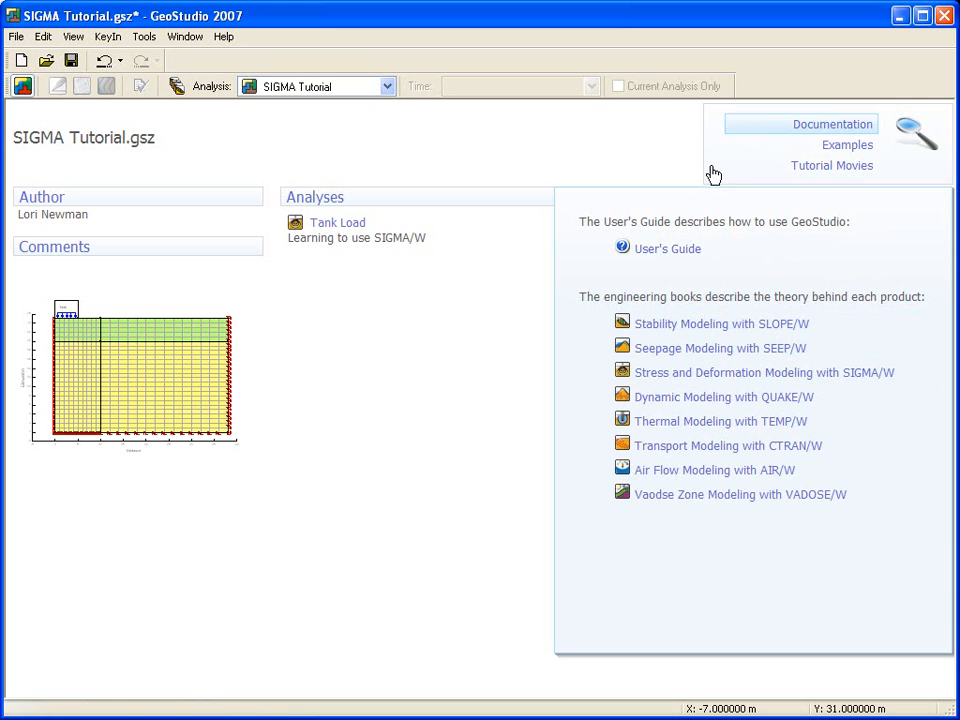
{"action": "left_click", "coordinate": [847, 146]}
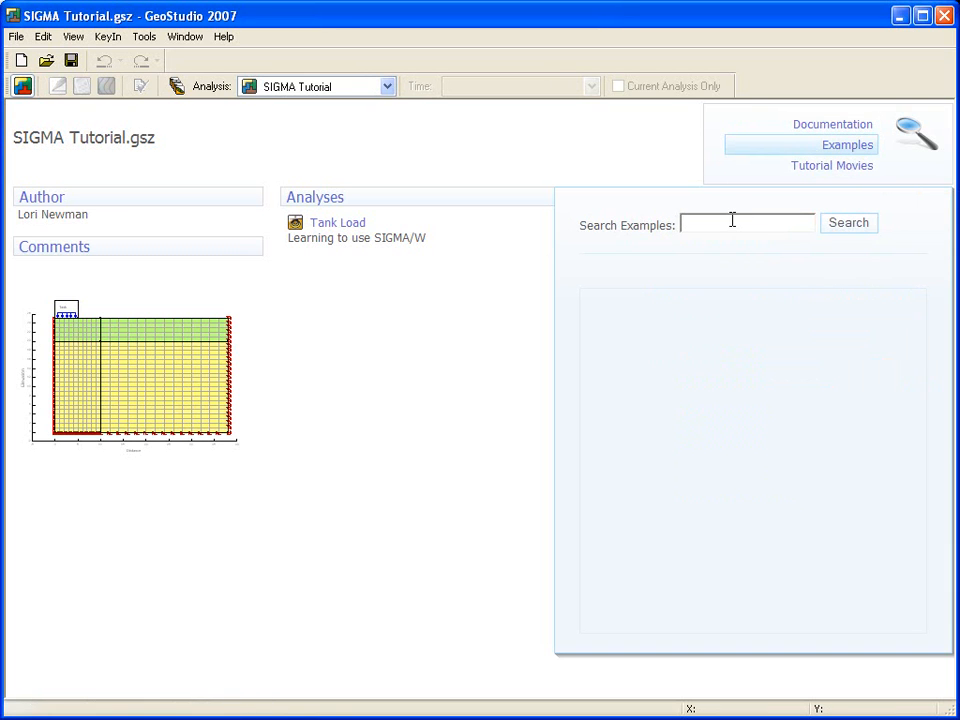
{"action": "type", "text": "SIGMA"}
{"action": "left_click", "coordinate": [859, 226]}
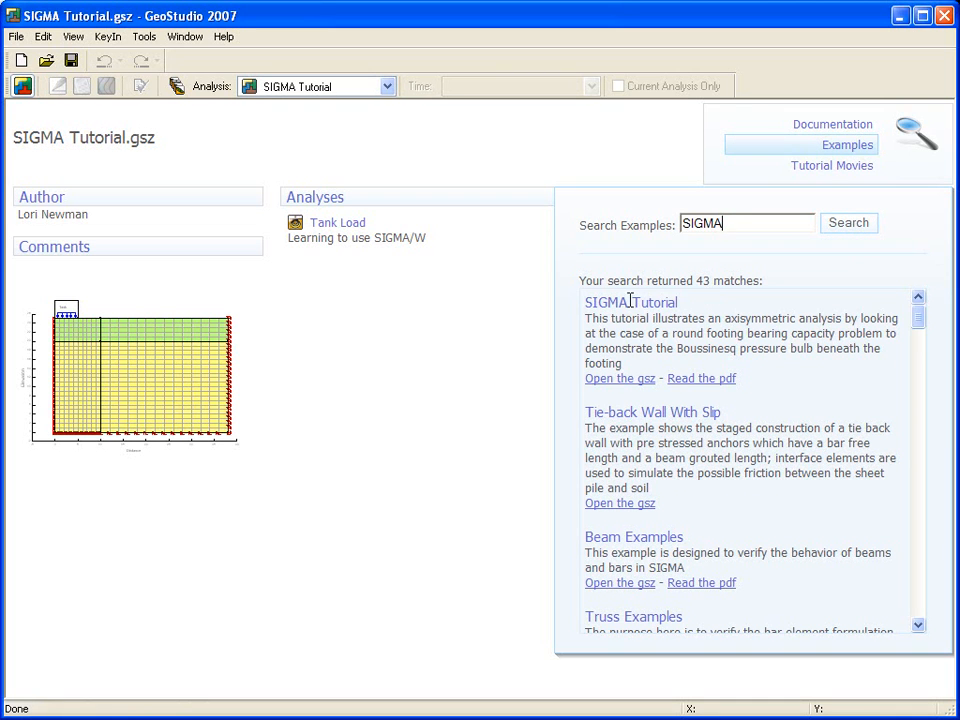
{"action": "left_click", "coordinate": [325, 236]}
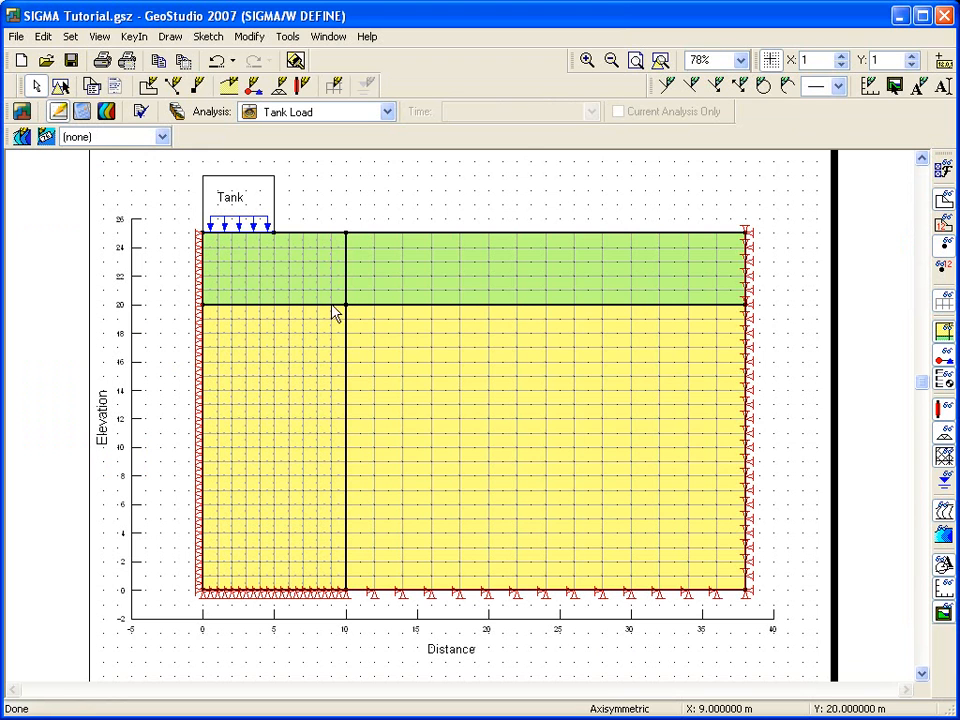
- Clone the Tank Load analysis in the KeyIn Analyses dialog
{"action": "left_click", "coordinate": [130, 36]}
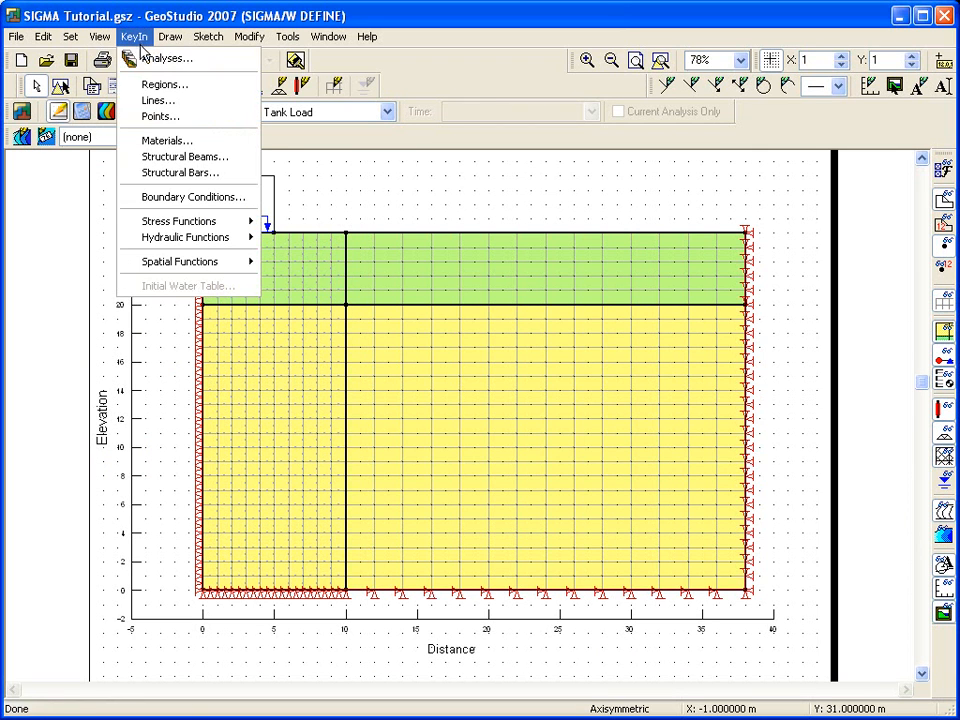
{"action": "left_click", "coordinate": [130, 58]}
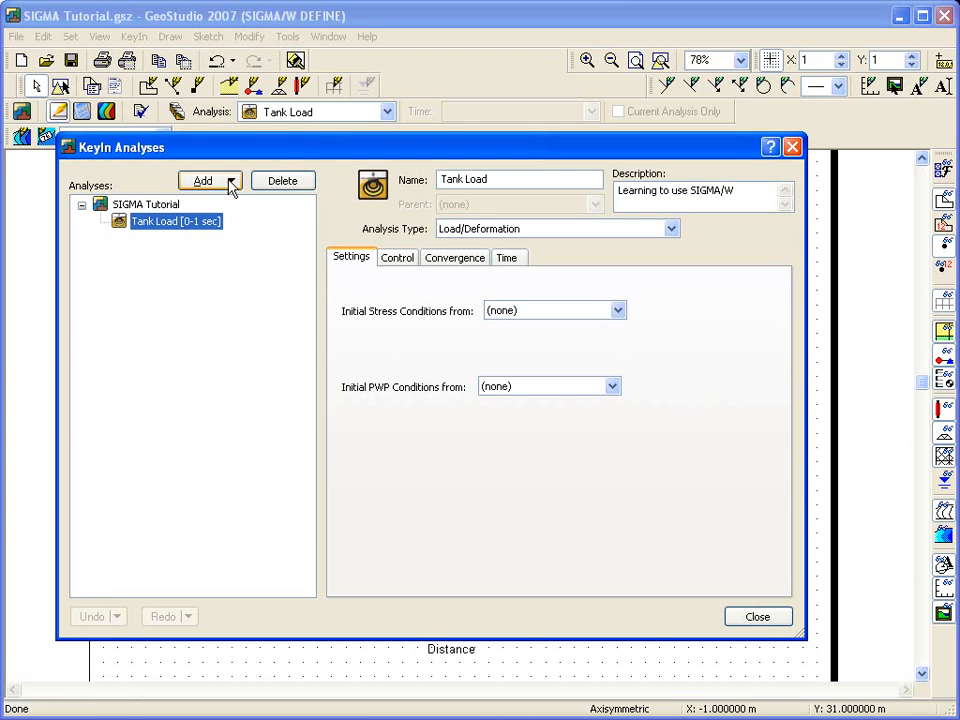
{"action": "left_click", "coordinate": [231, 182]}
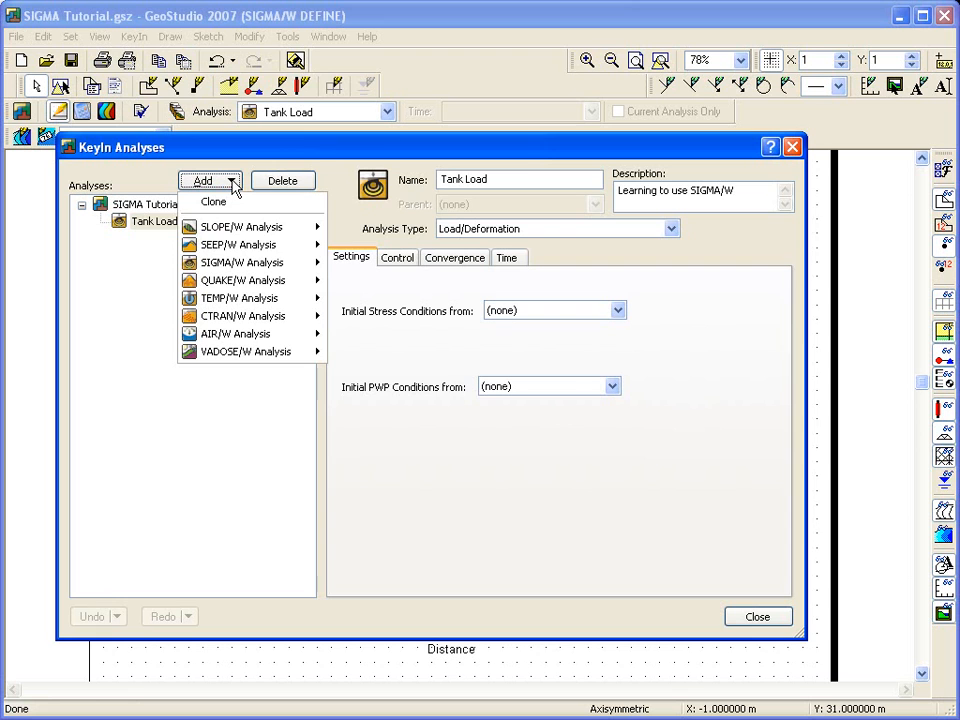
{"action": "mouse_move", "coordinate": [235, 266]}
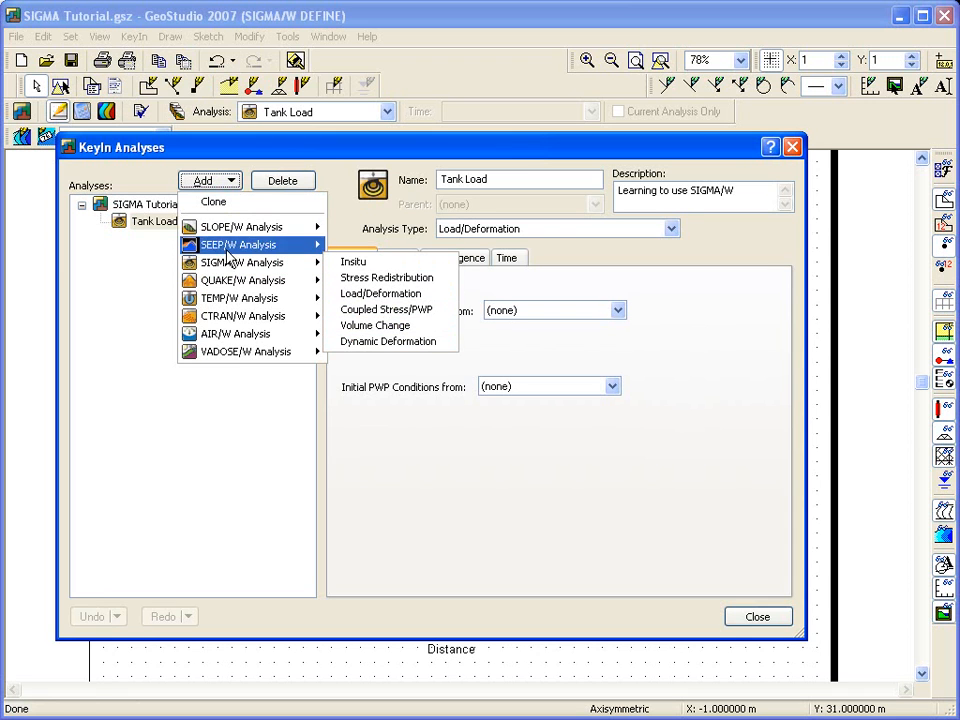
{"action": "left_click", "coordinate": [215, 203]}
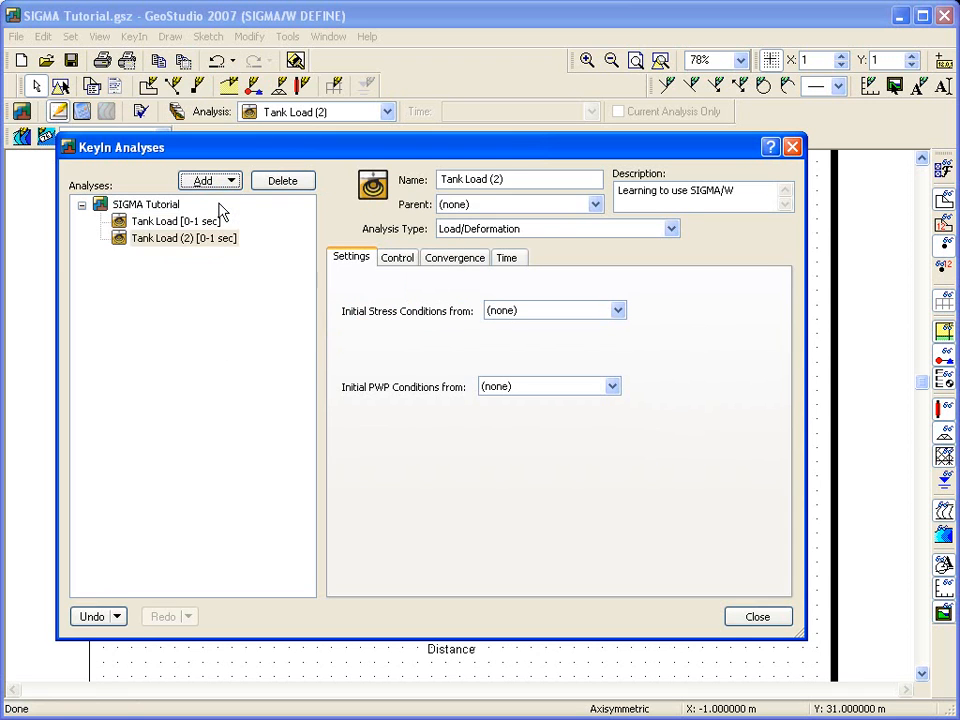
- Rename the cloned analysis to Tank Load - analysis #2 and close the dialog
{"action": "left_click", "coordinate": [531, 180]}
{"action": "key", "text": "shift+Left"}
{"action": "key", "text": "shift+Left"}
{"action": "key", "text": "shift+Left"}
{"action": "type", "text": "- "}
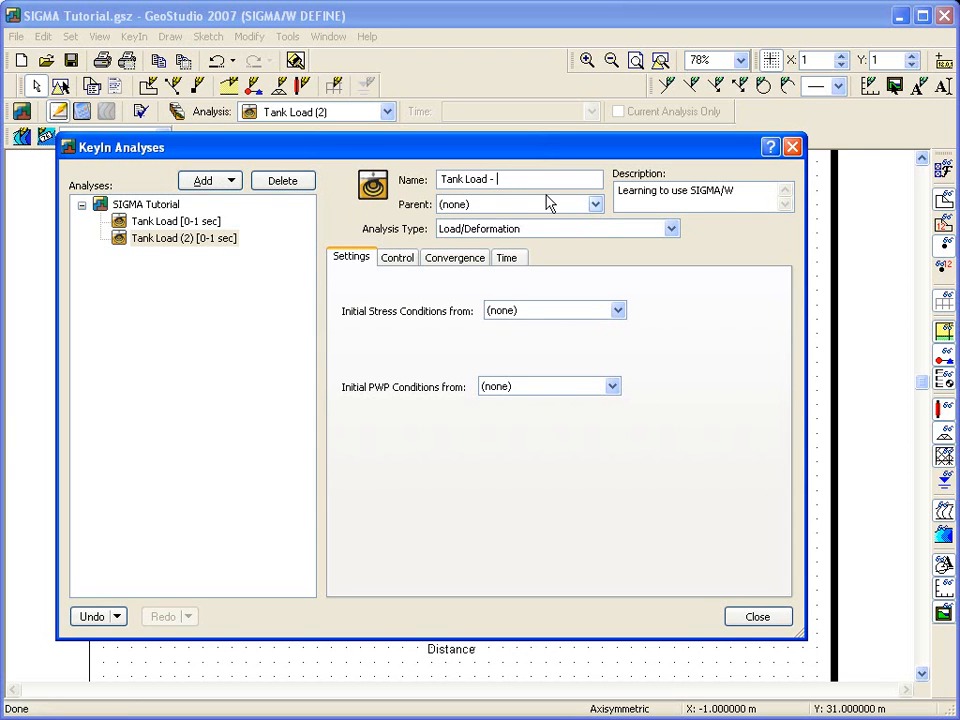
{"action": "type", "text": "analysis #2"}
{"action": "left_click", "coordinate": [757, 617]}
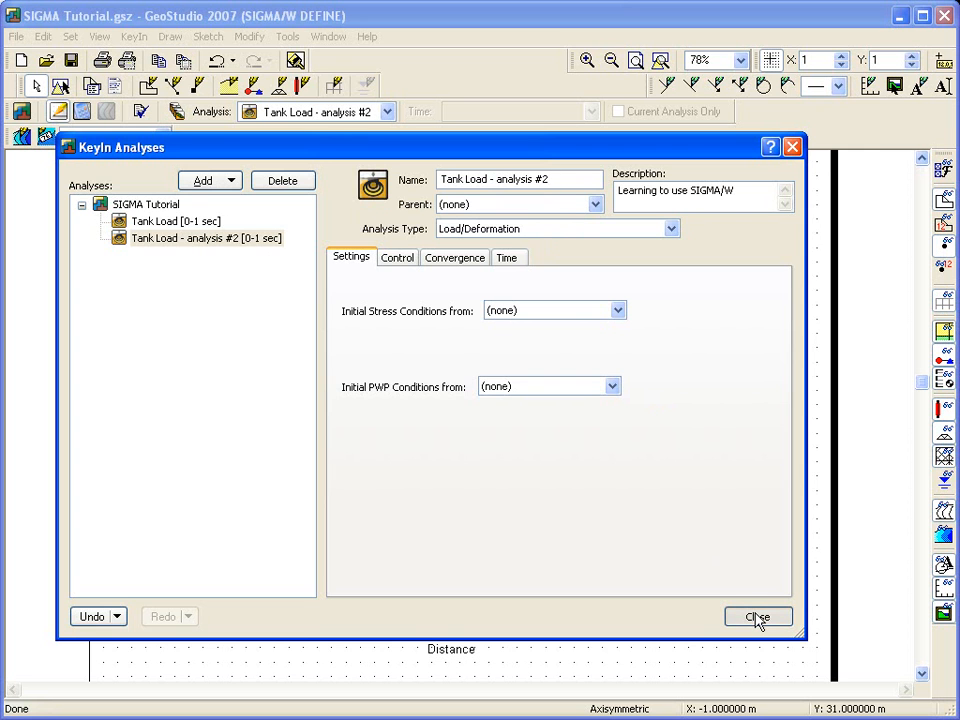
{"action": "left_click", "coordinate": [757, 617]}
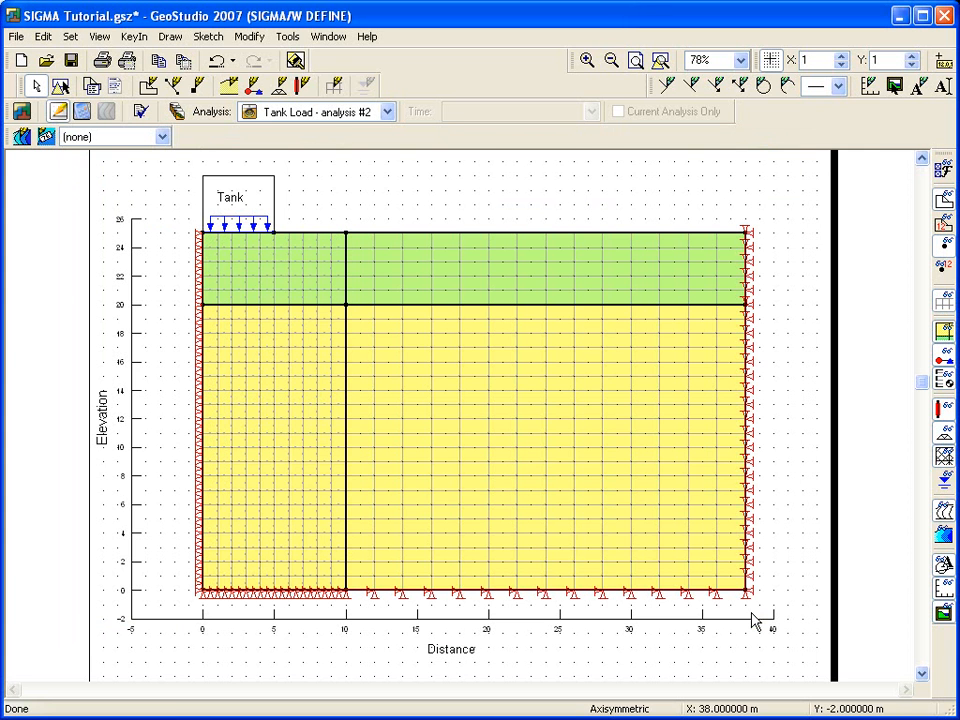
- Switch the current analysis back to Tank Load
{"action": "left_click", "coordinate": [387, 111]}
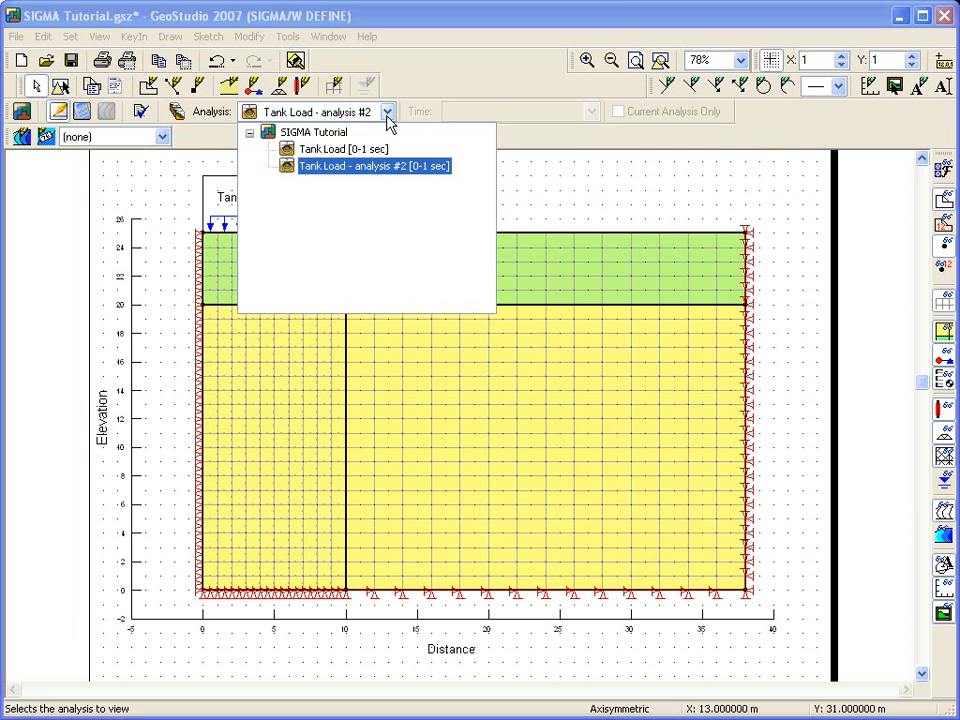
{"action": "left_click", "coordinate": [362, 150]}
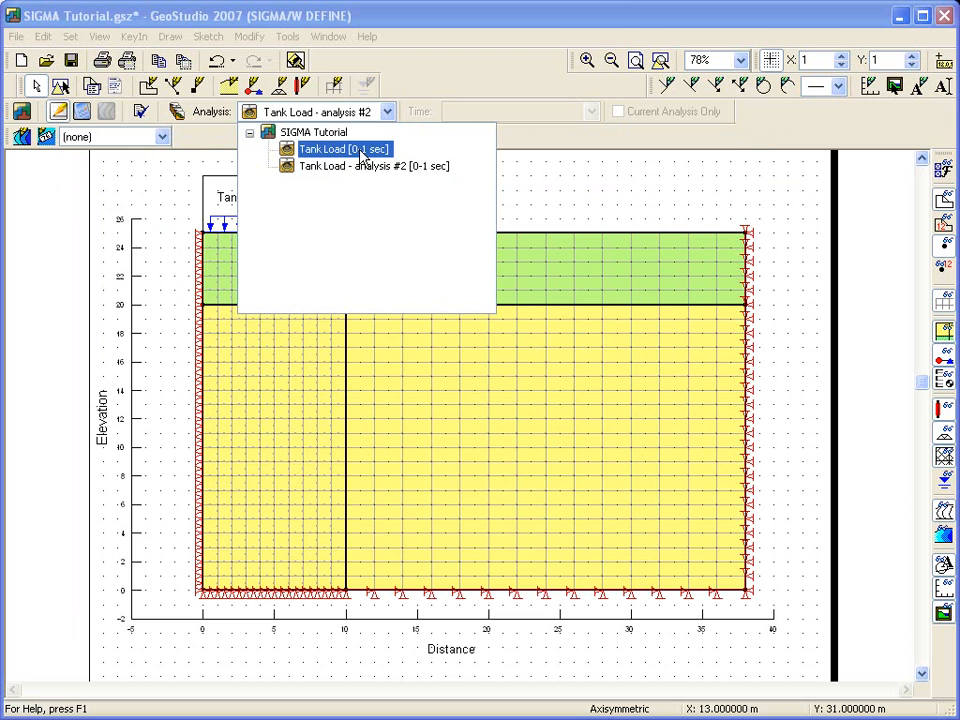